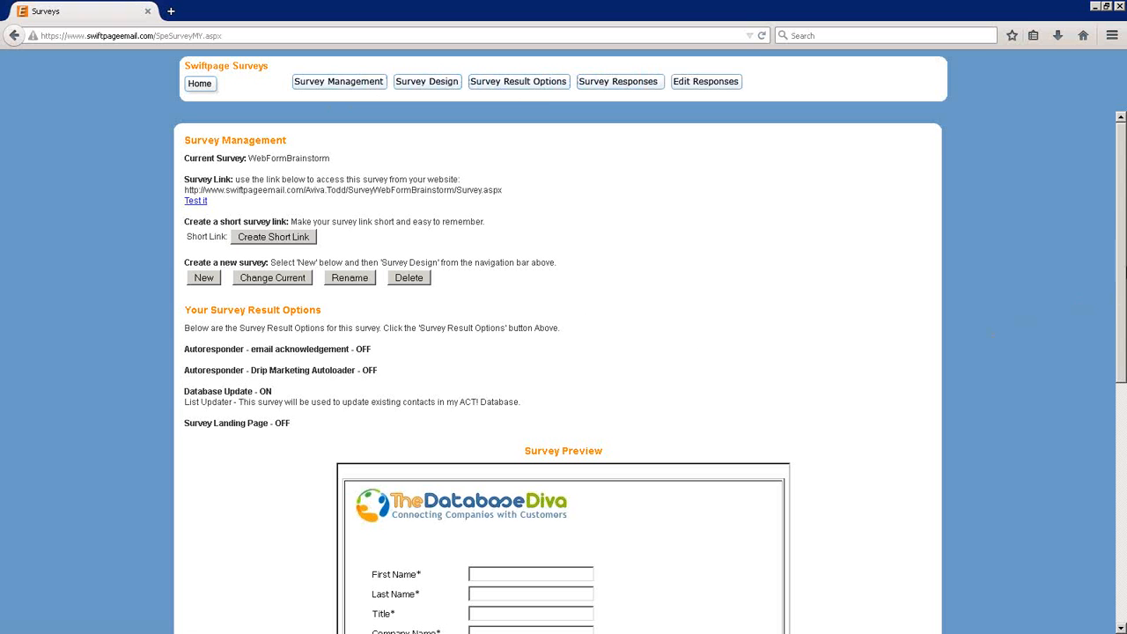
Review the preview of the WebFormBrainstorm survey, including its contact fields and open questions.
drag(1120, 208, 1121, 340)
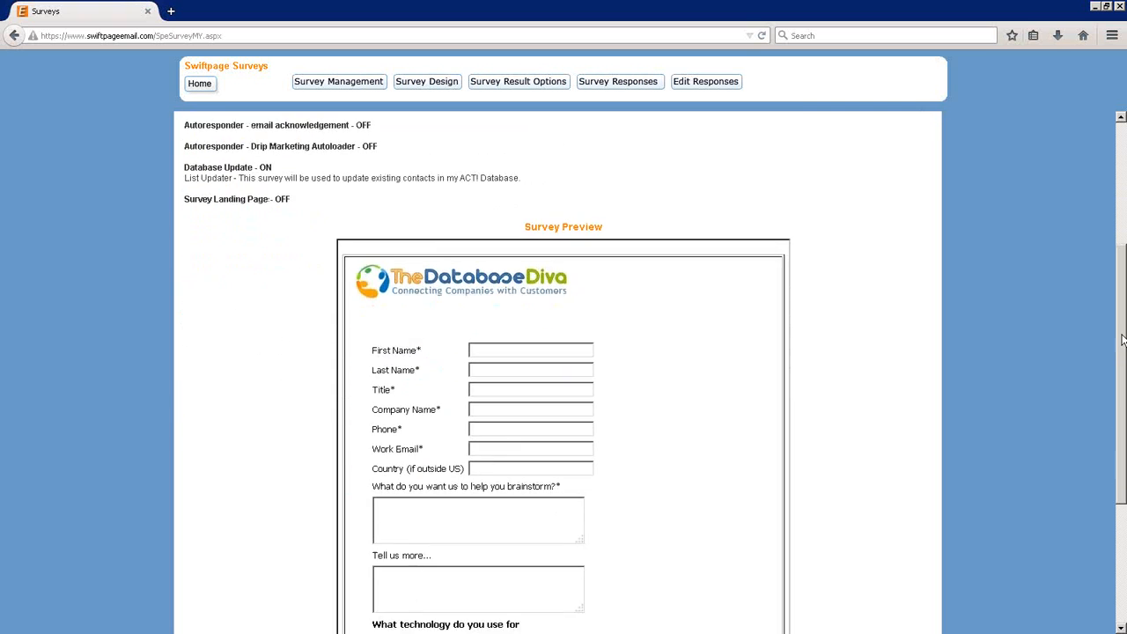
scroll(1121, 340, down, 2)
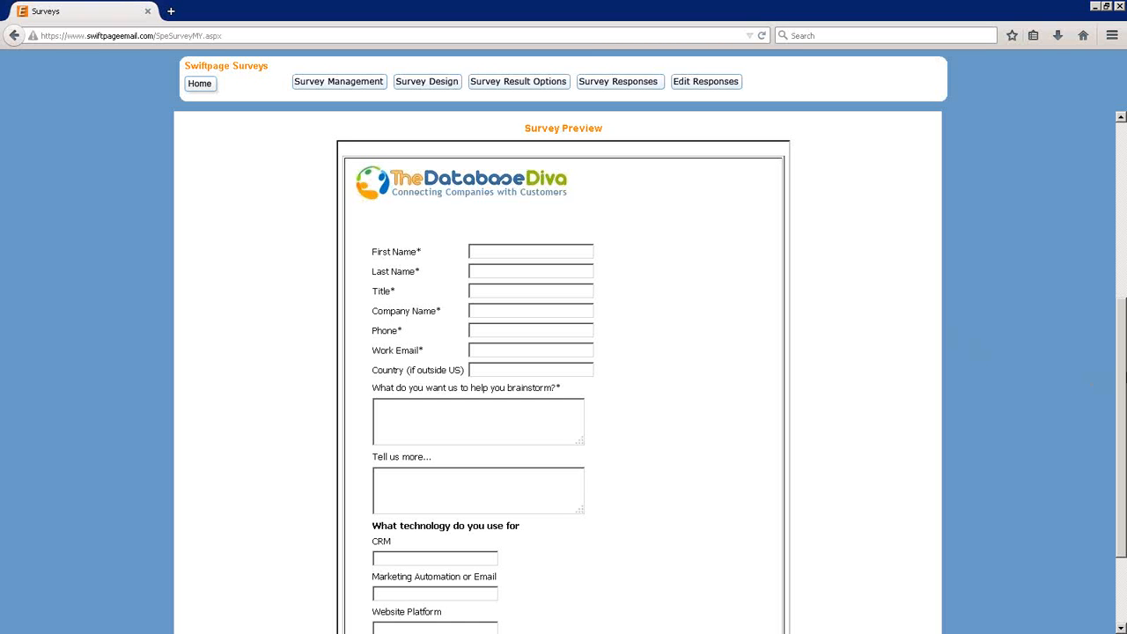
scroll(1123, 377, up, 3)
drag(1125, 279, 1123, 197)
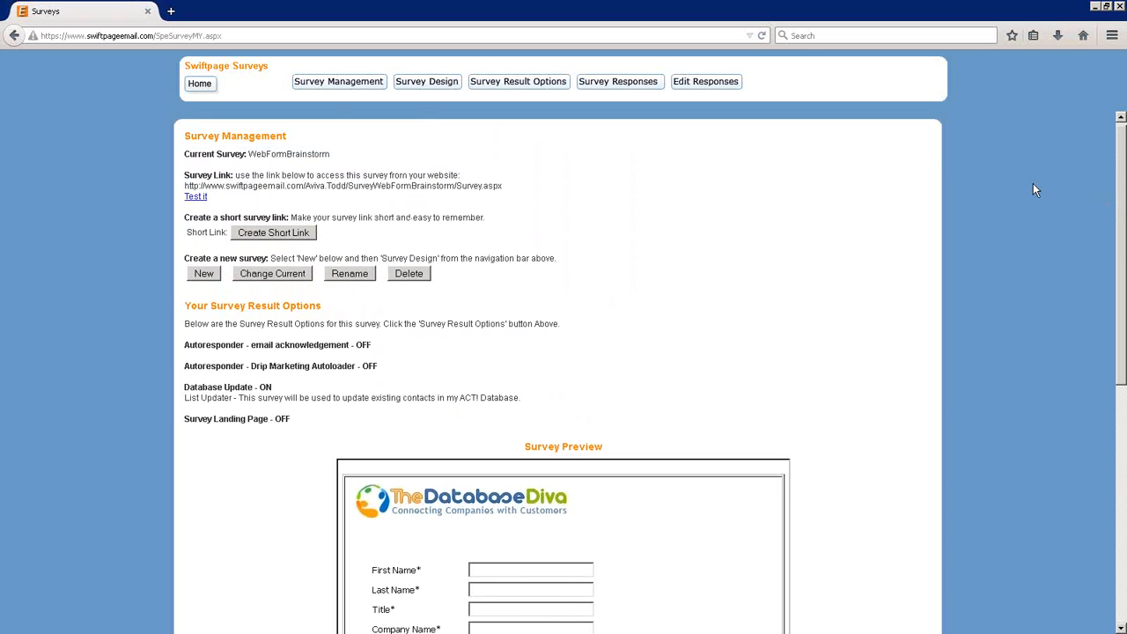
Create a new survey named WebFormName, copying its questions from WebFormFreeNewCustBluprint.
click(319, 82)
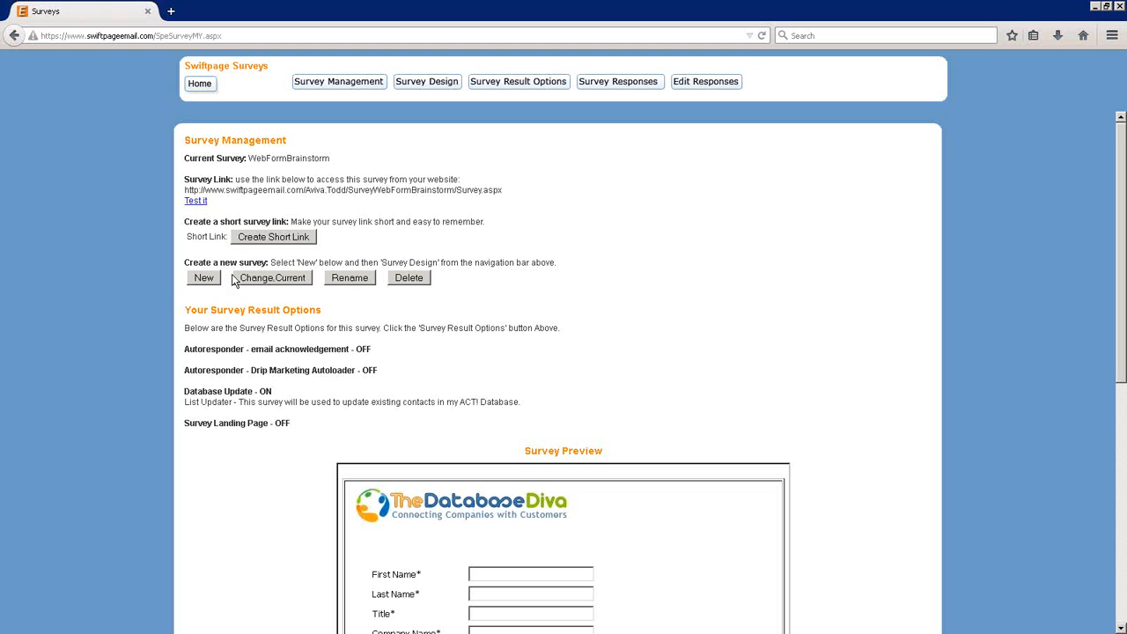
click(204, 278)
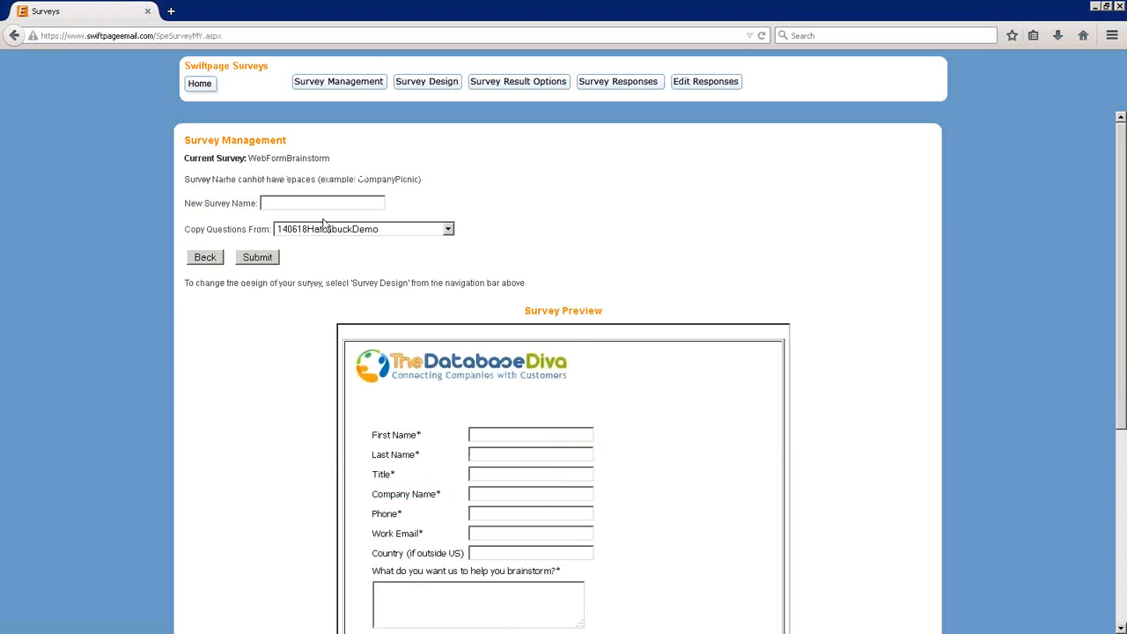
click(284, 204)
text(WebFormName)
click(377, 235)
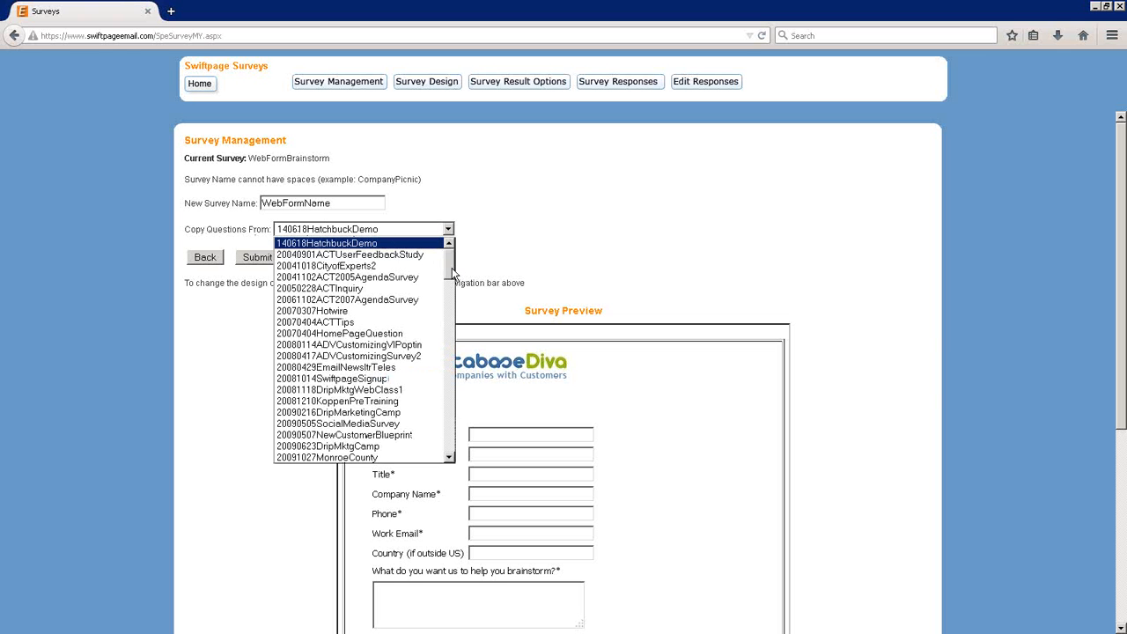
drag(450, 271, 455, 464)
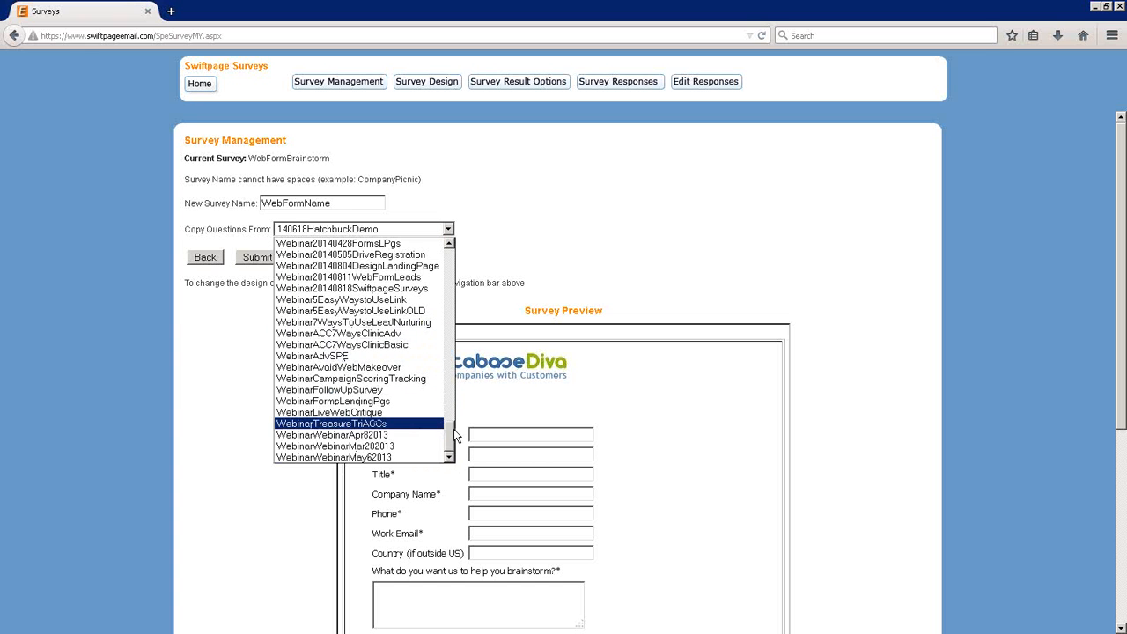
drag(453, 429, 458, 401)
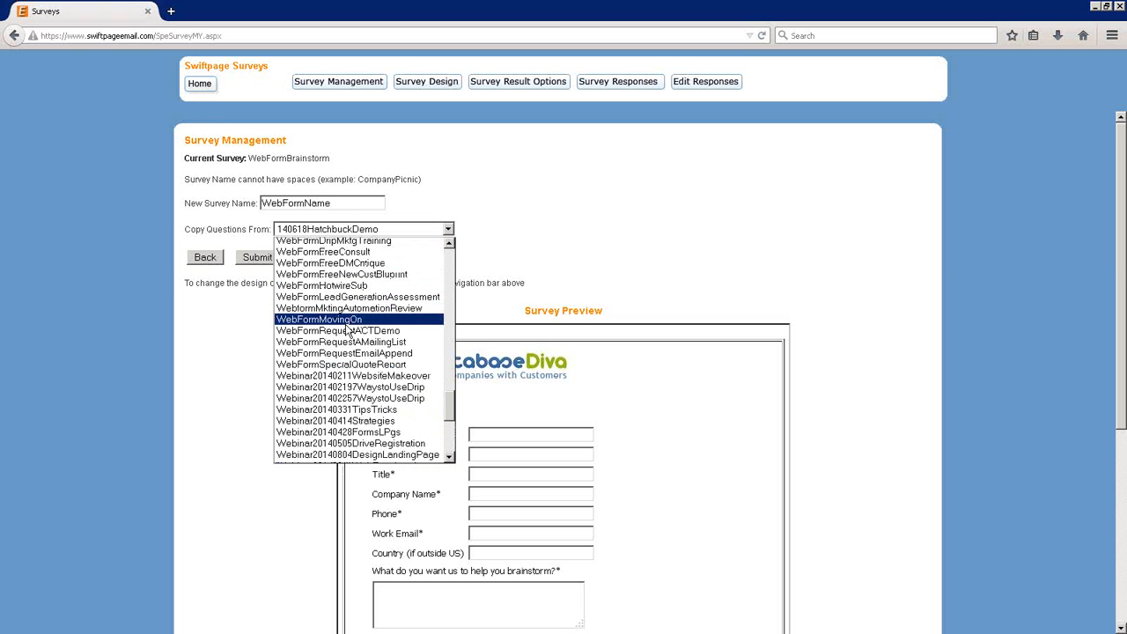
click(348, 331)
click(352, 230)
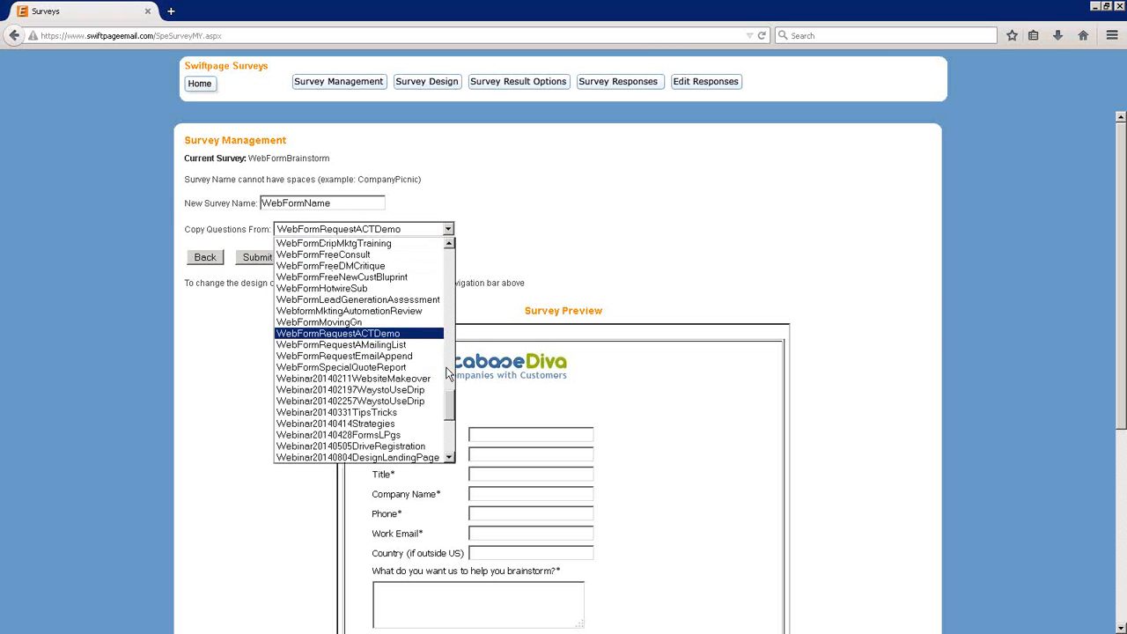
click(357, 277)
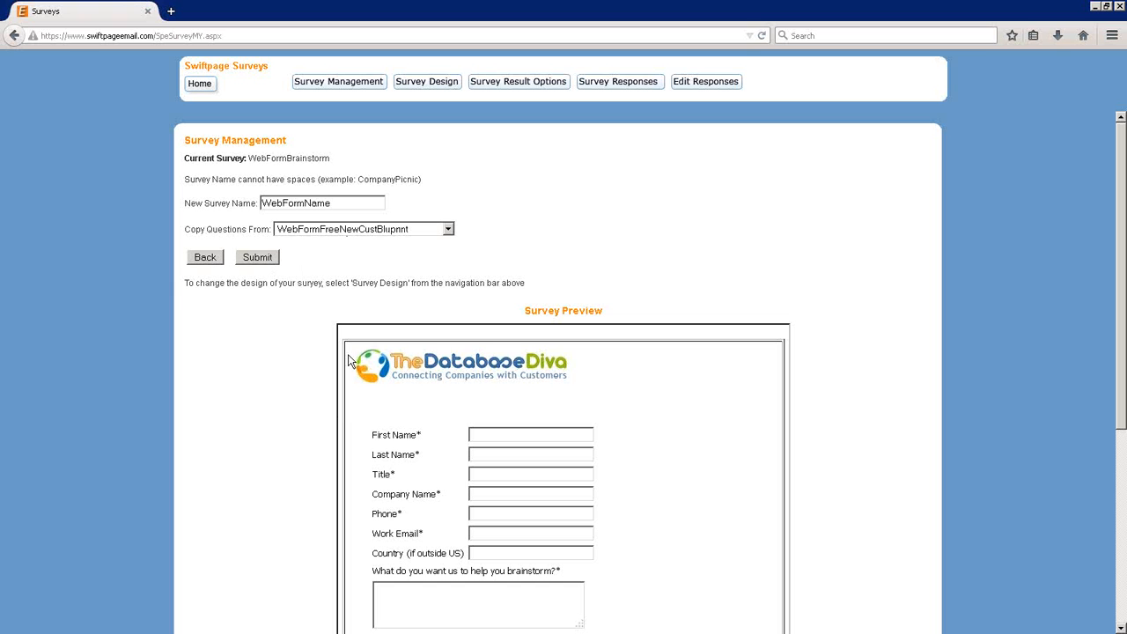
click(260, 259)
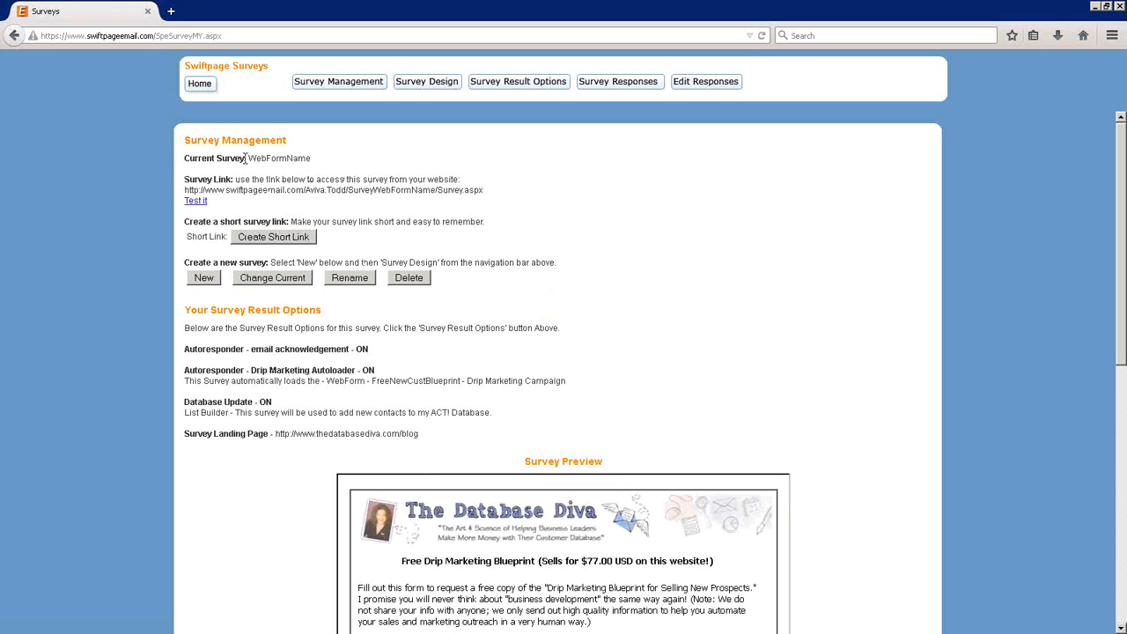
Check the WebFormName survey's name and test its live form in a separate page, closing that page when done.
drag(284, 158, 183, 159)
click(314, 159)
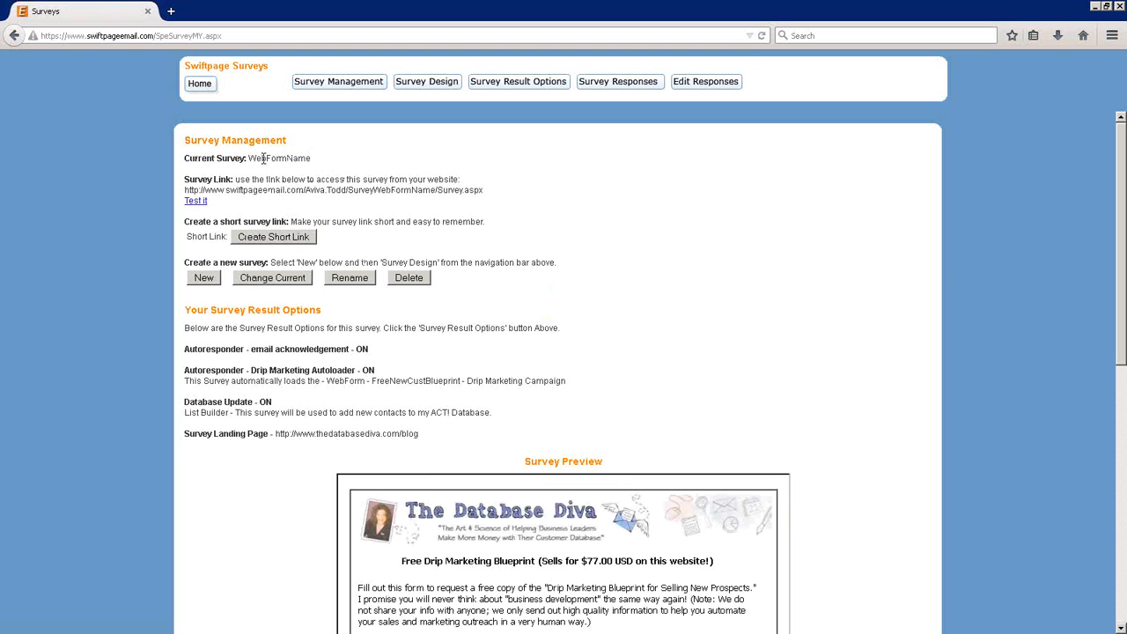
click(196, 201)
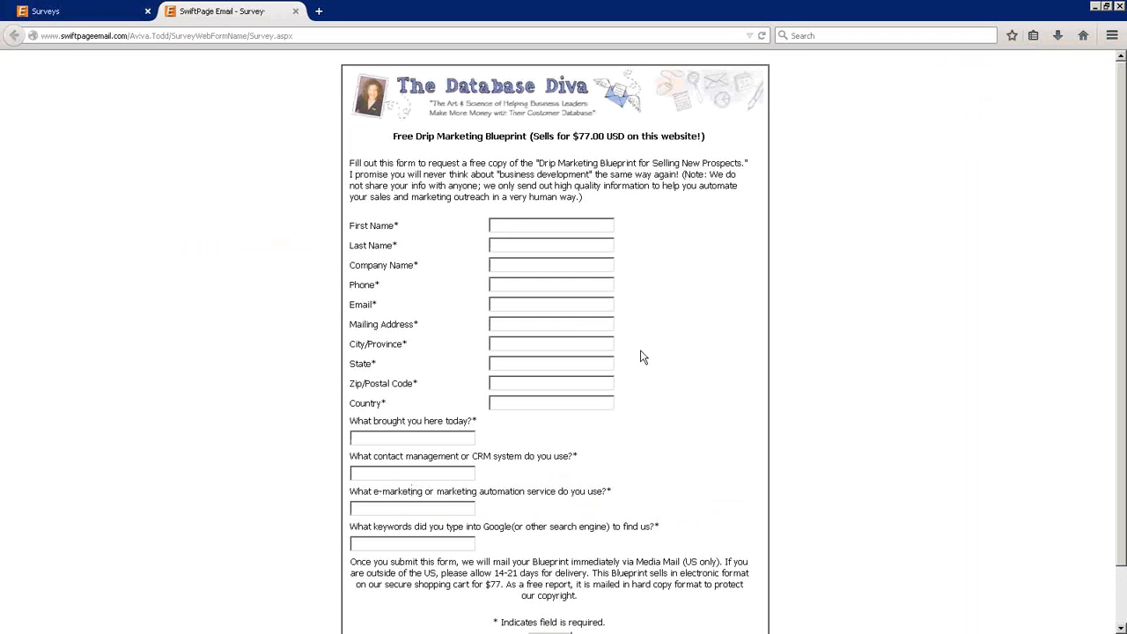
click(297, 13)
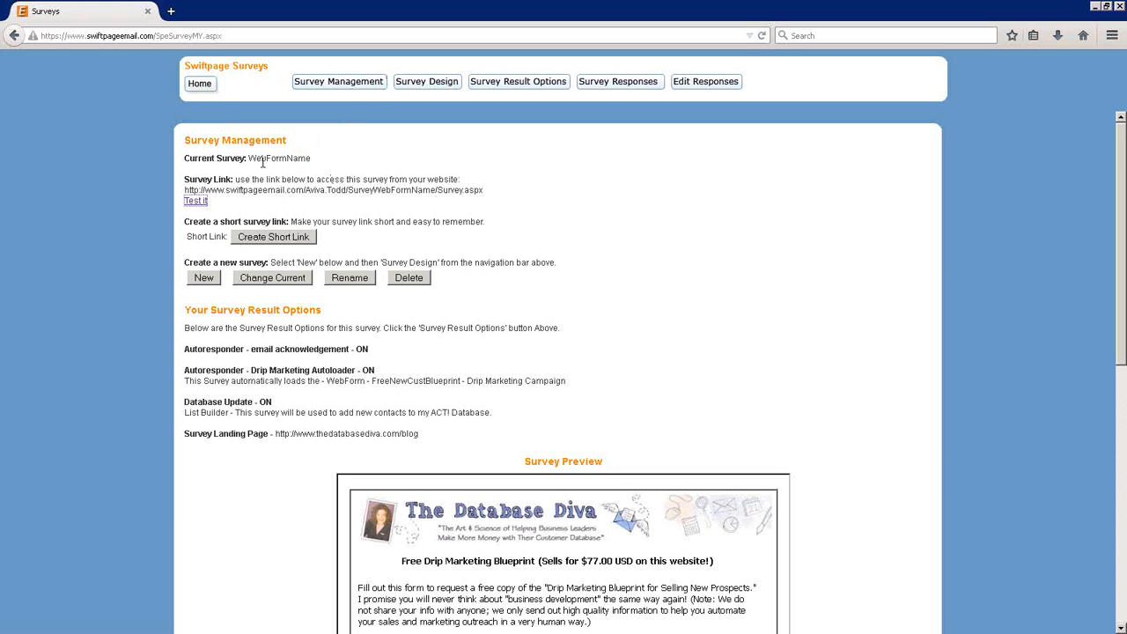
Open the survey's design page and examine the preview's questions, title and instruction text.
click(441, 88)
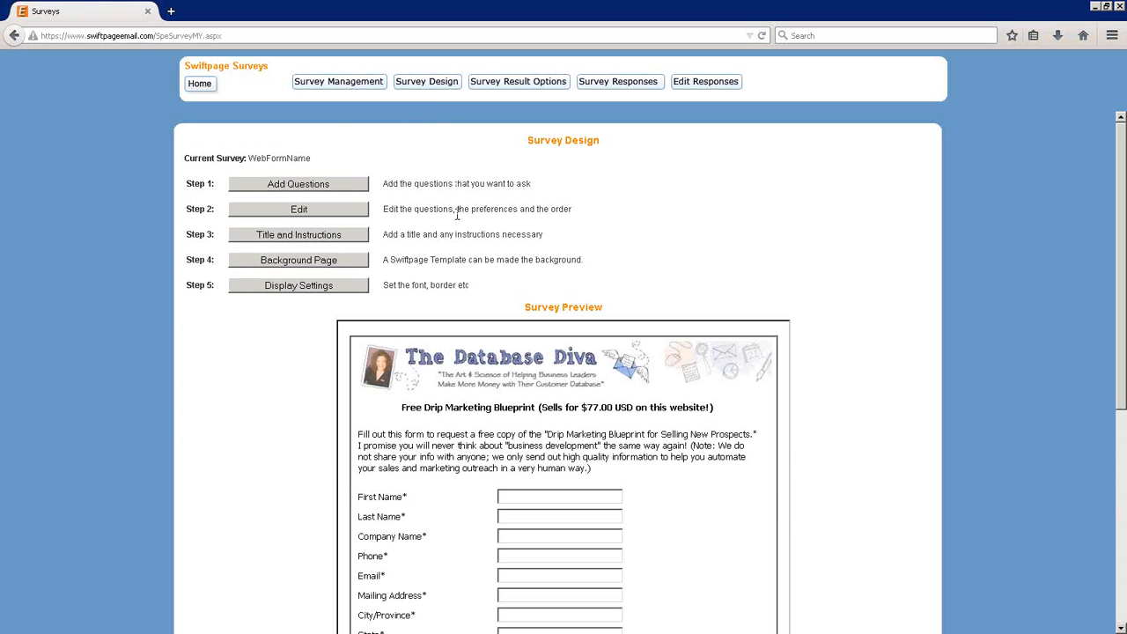
scroll(385, 482, down, 5)
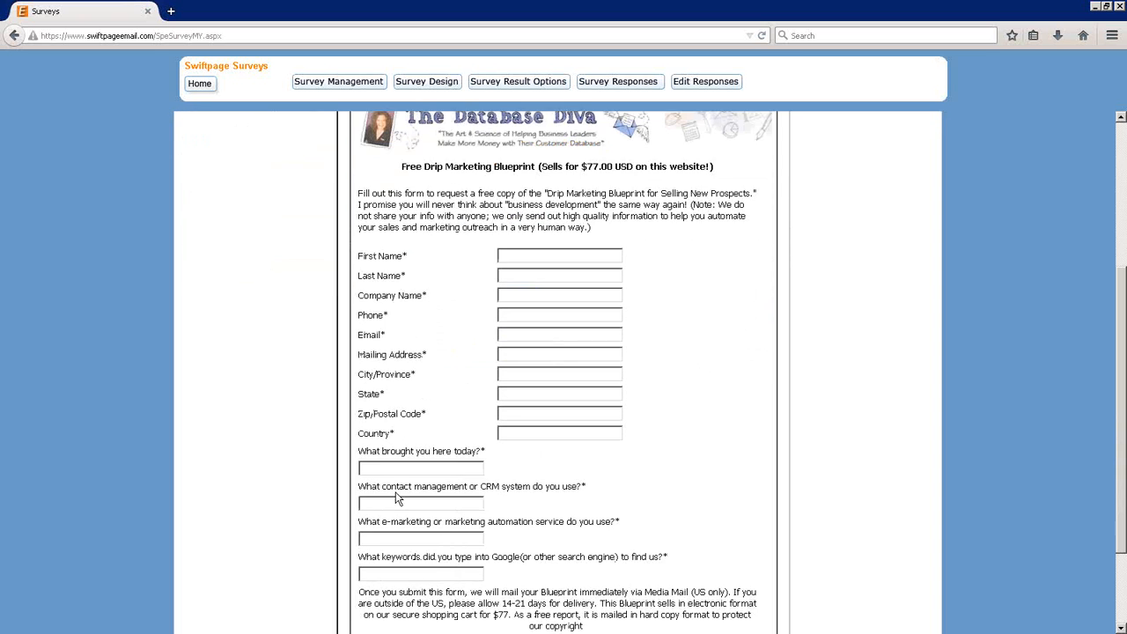
scroll(396, 491, up, 2)
scroll(397, 489, up, 4)
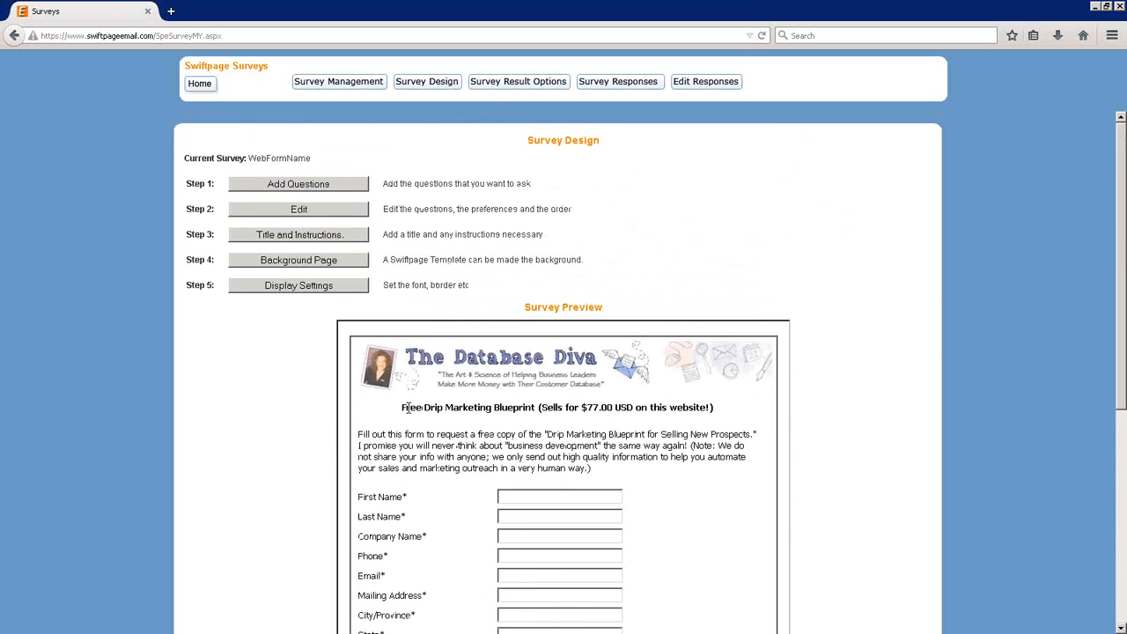
drag(401, 406, 656, 407)
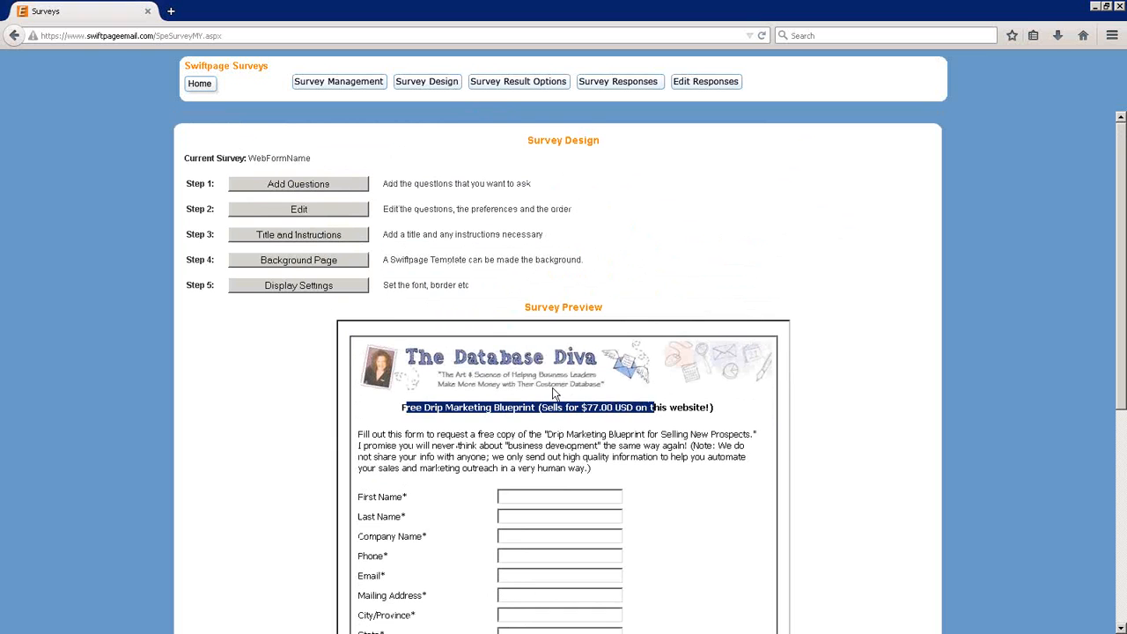
click(514, 431)
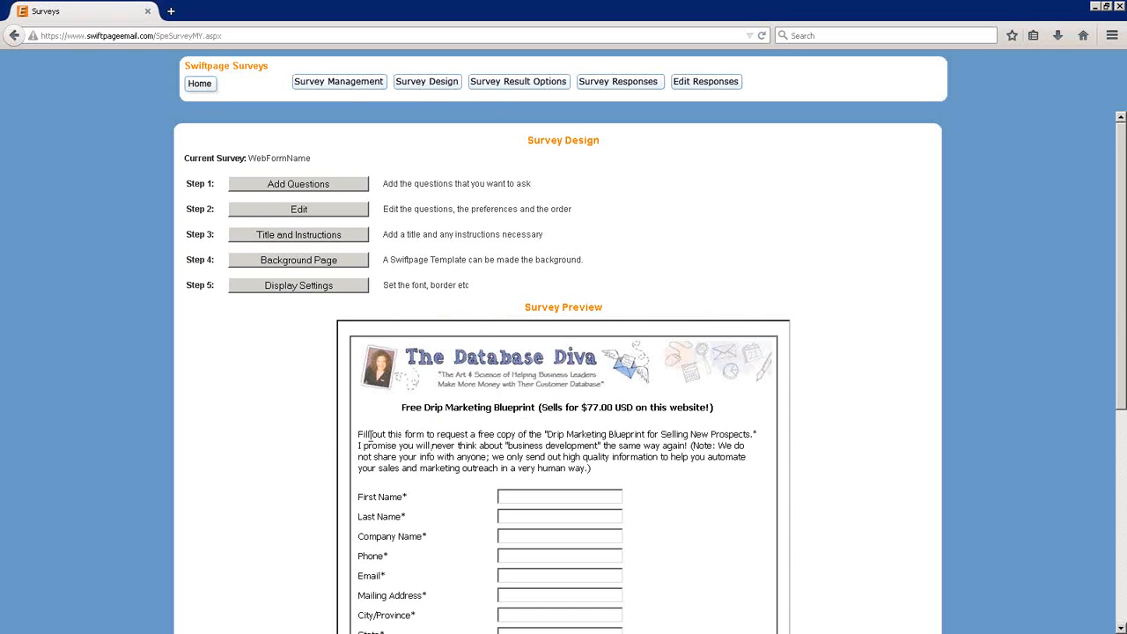
drag(358, 434, 596, 471)
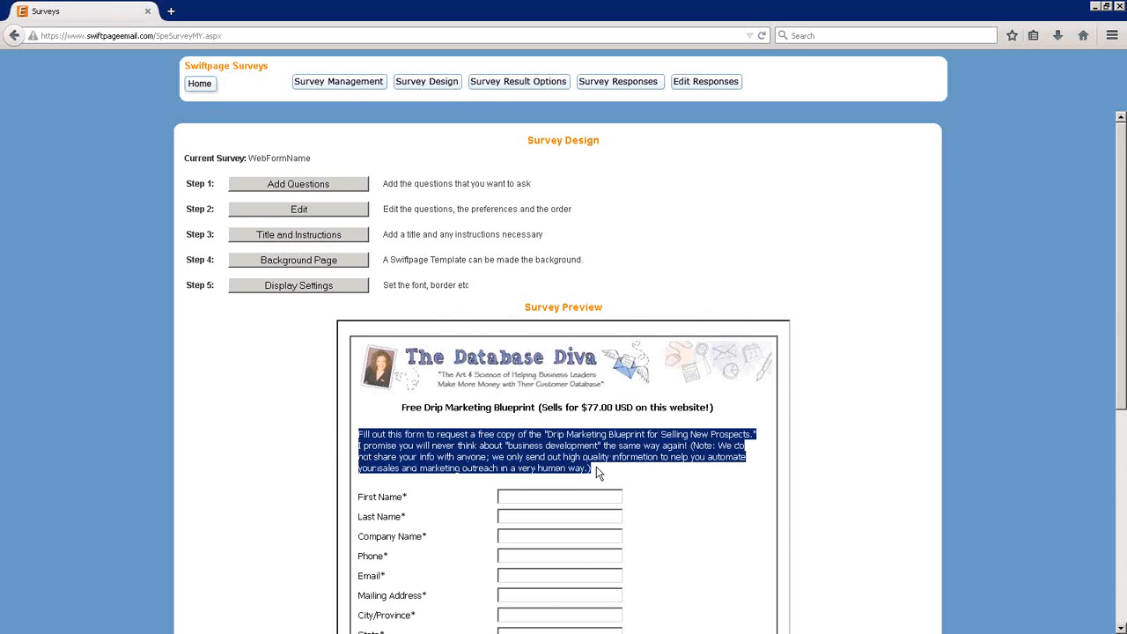
click(596, 473)
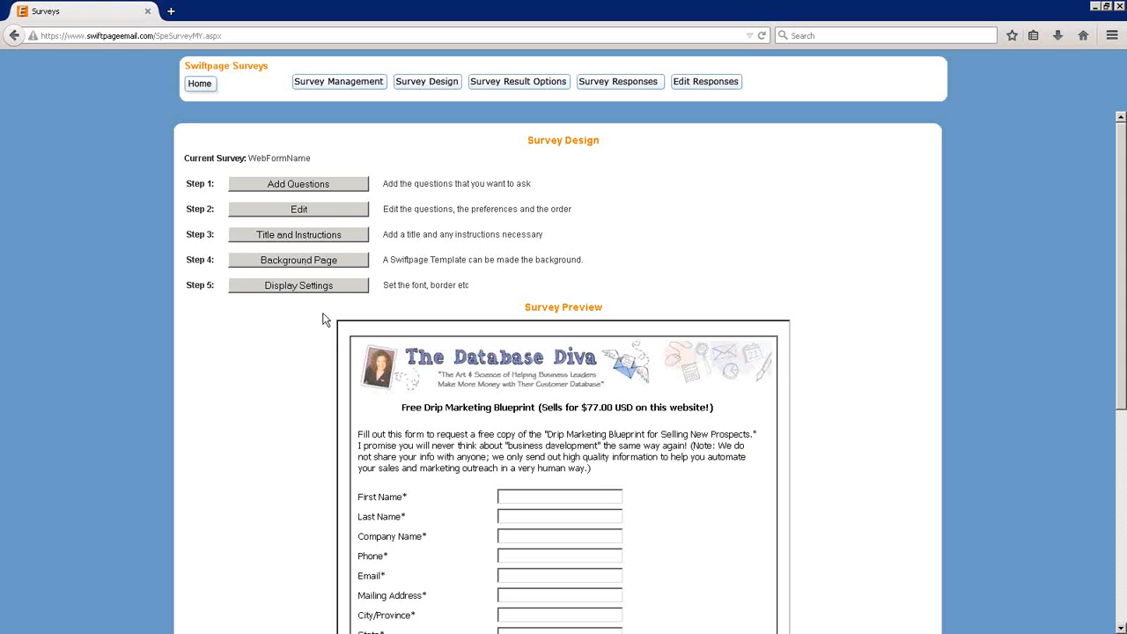
Open the survey's question list for editing, move Last Name down two places and return it to directly below First Name.
click(306, 210)
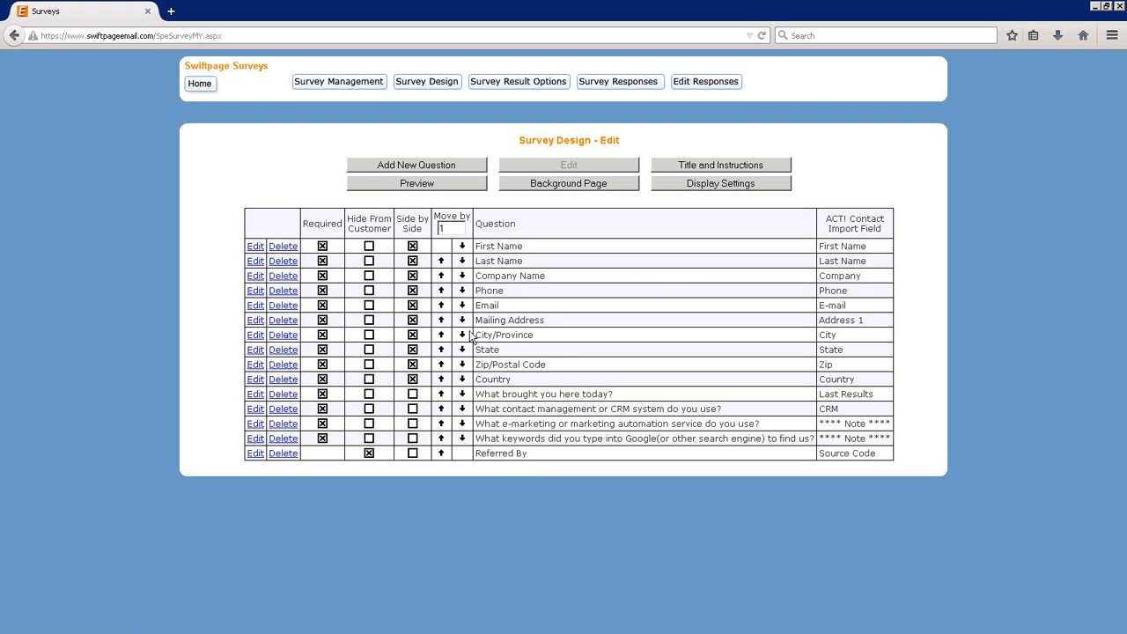
click(461, 260)
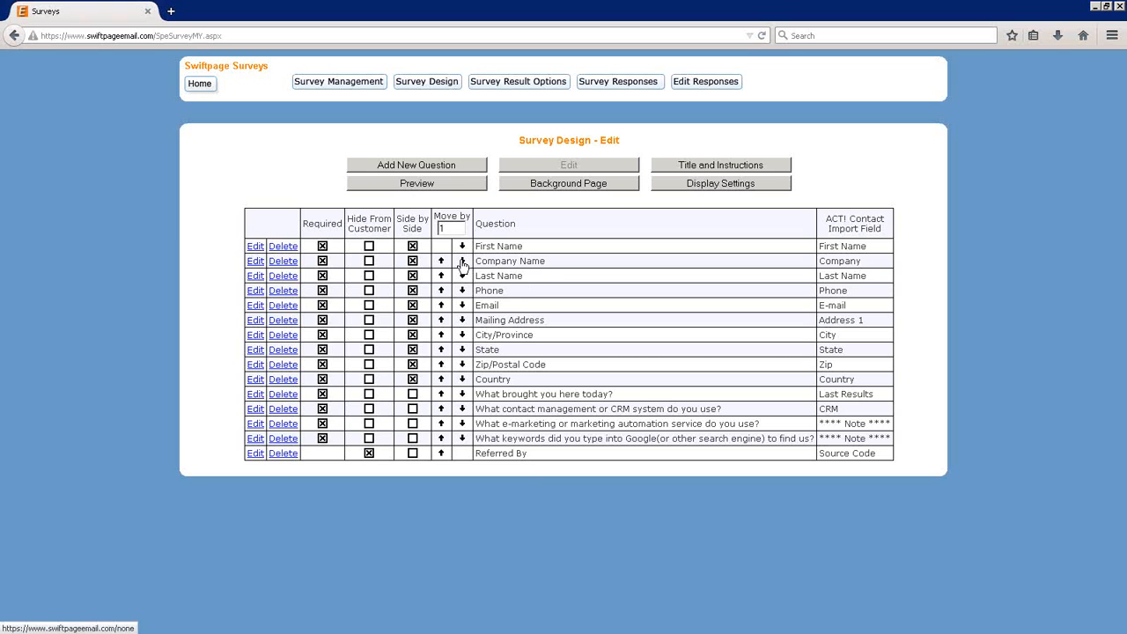
click(462, 276)
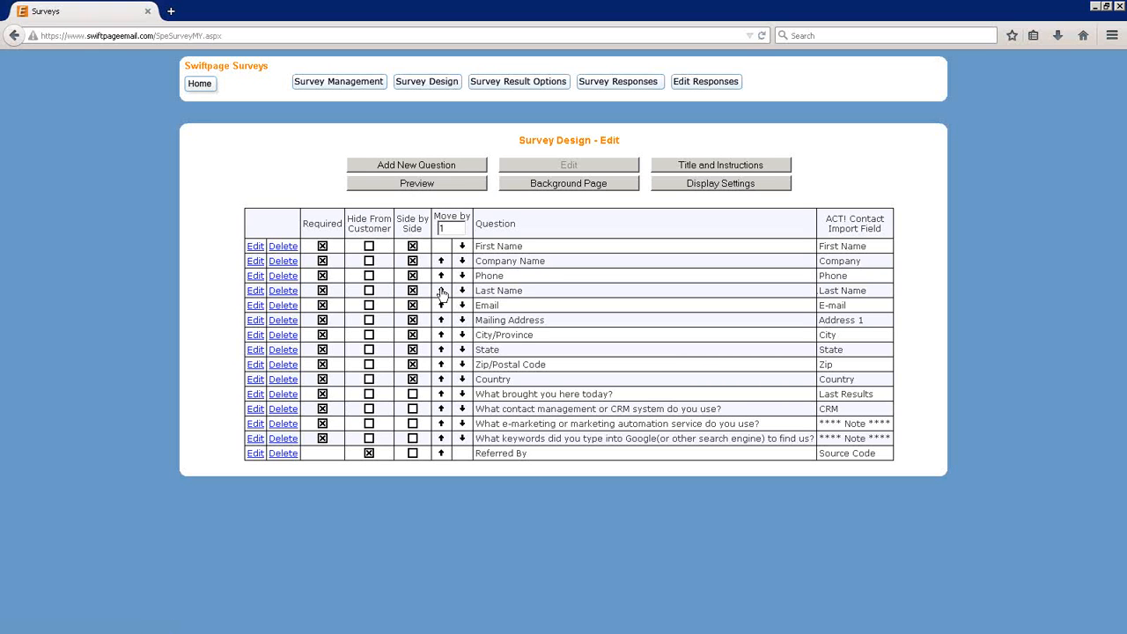
click(440, 292)
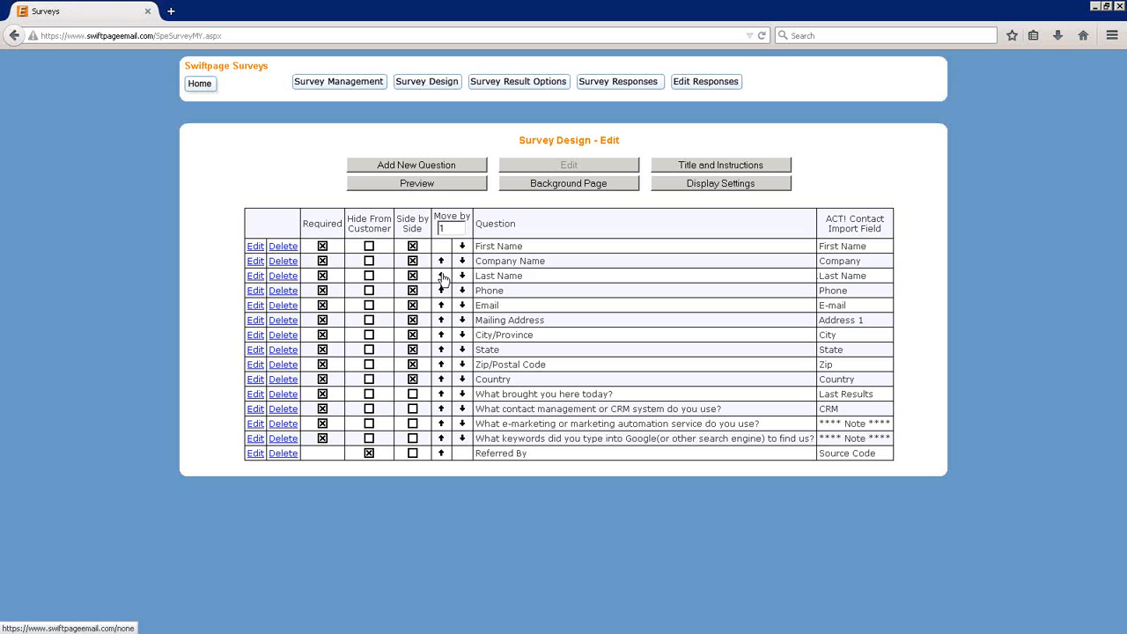
click(441, 277)
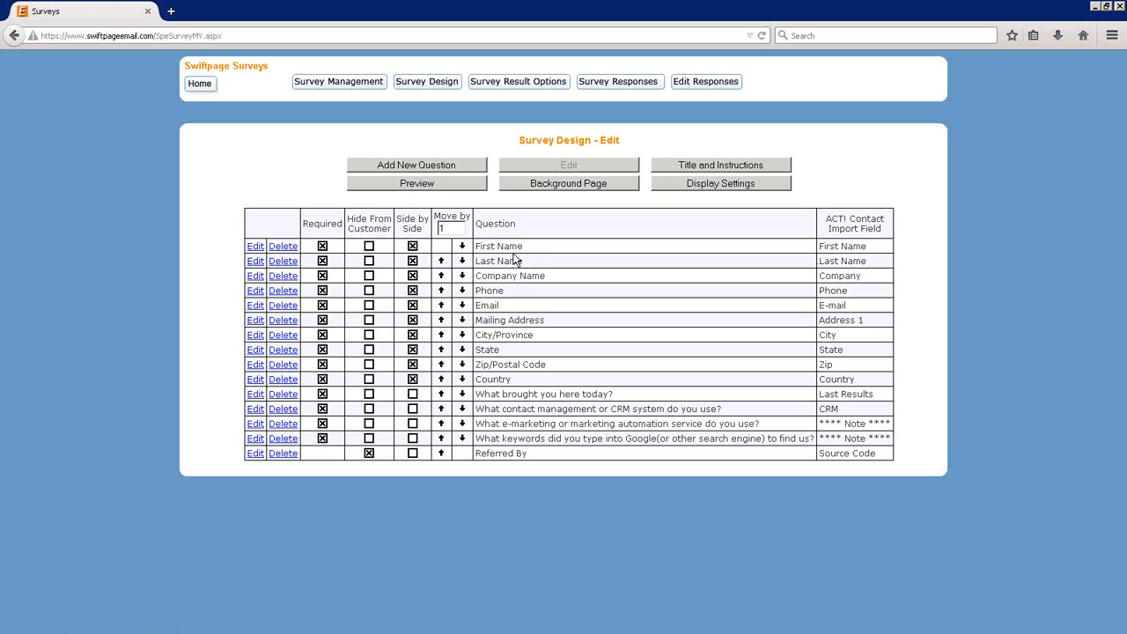
Add a new survey question "Phone" with the type Short fill in the Blank.
click(432, 168)
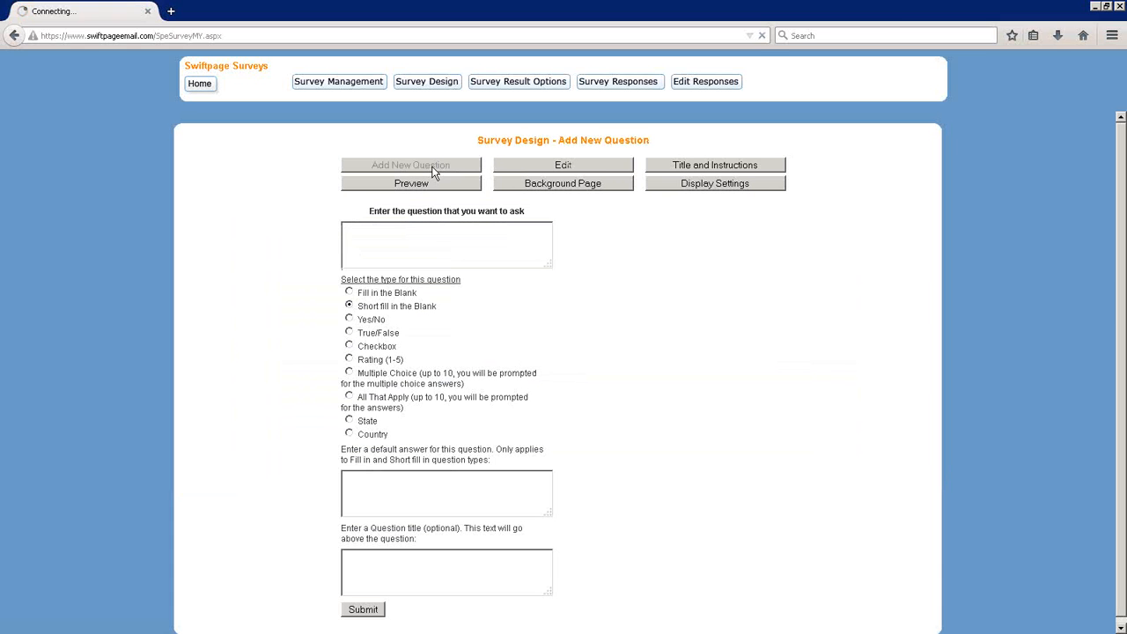
click(411, 251)
text(Phone)
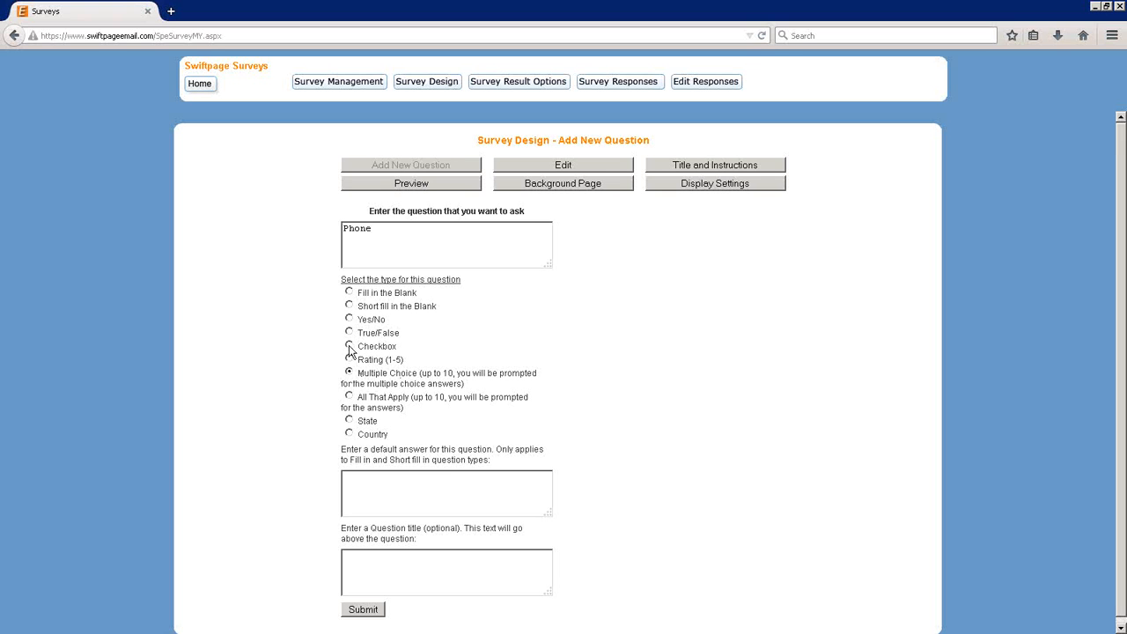
click(349, 360)
click(349, 306)
click(350, 373)
click(350, 421)
click(349, 304)
scroll(654, 491, down, 1)
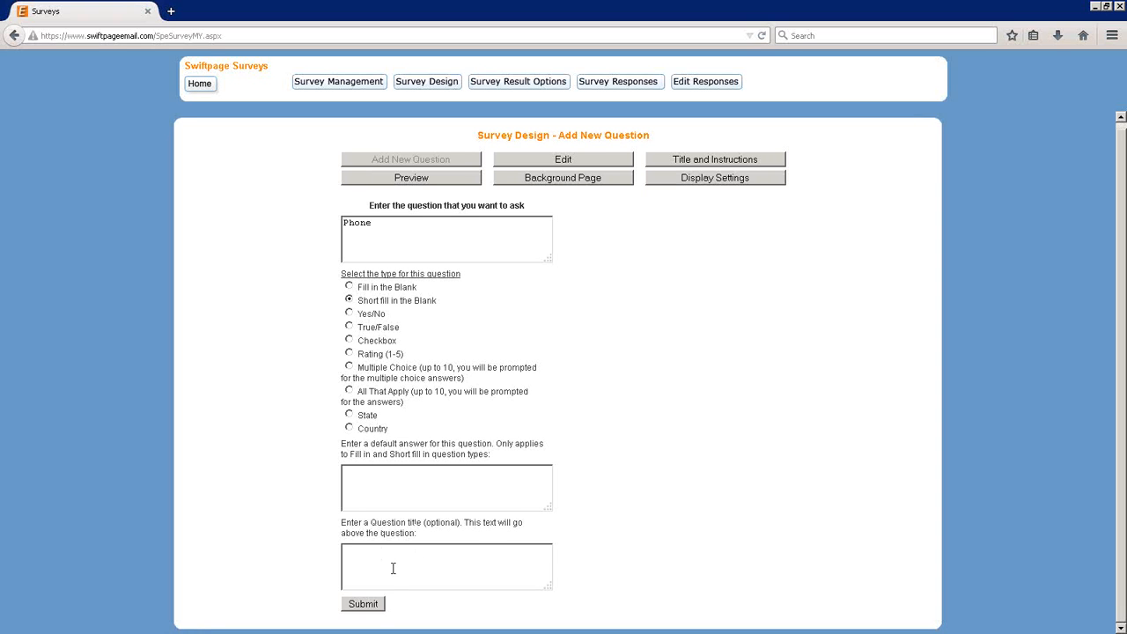
click(365, 605)
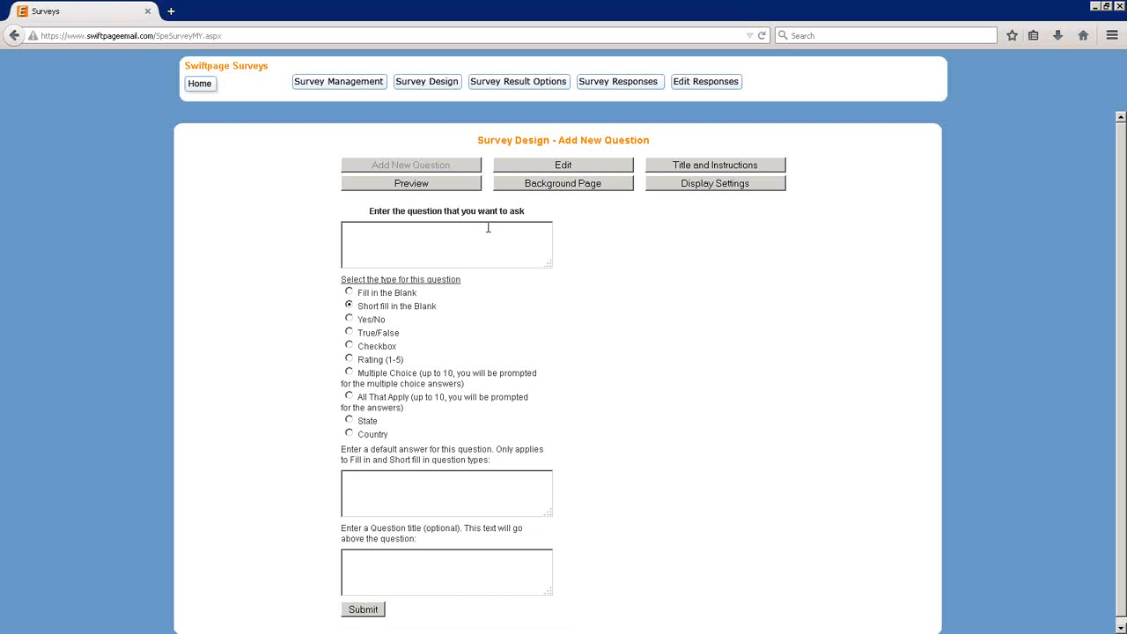
In the survey's question list, move the newly added Phone question up to directly below the original Phone question.
click(571, 166)
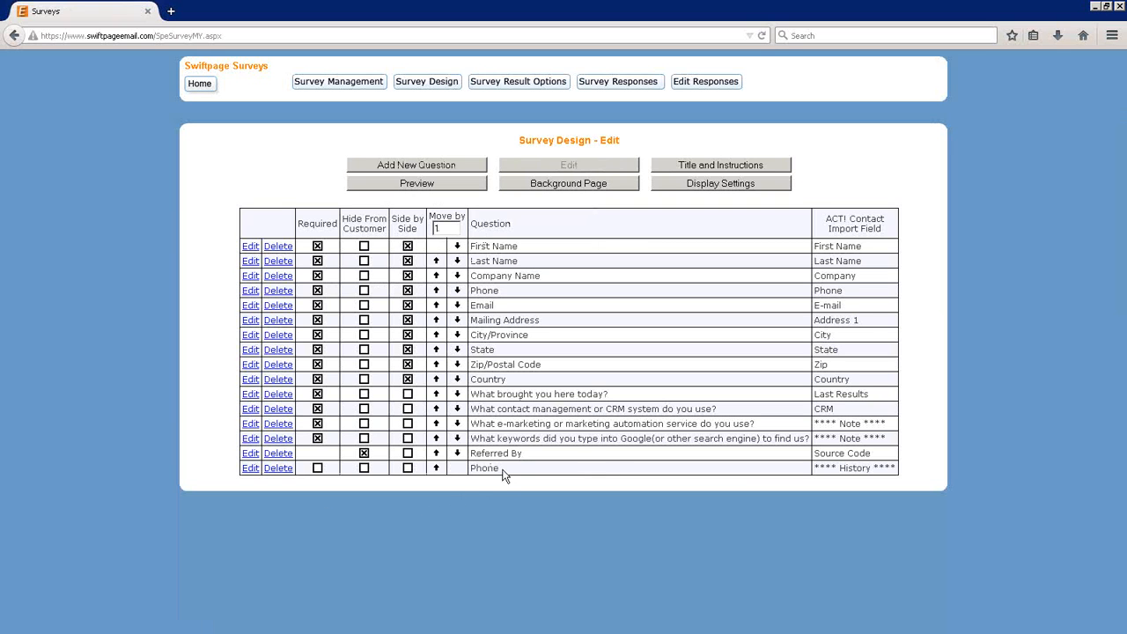
click(436, 468)
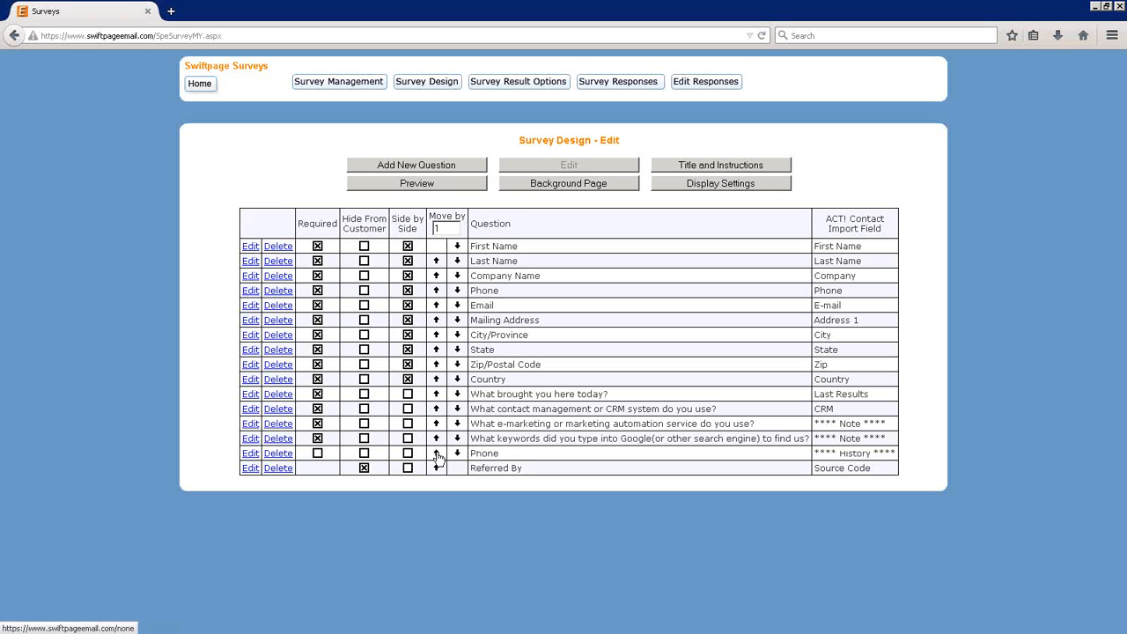
click(436, 453)
click(435, 439)
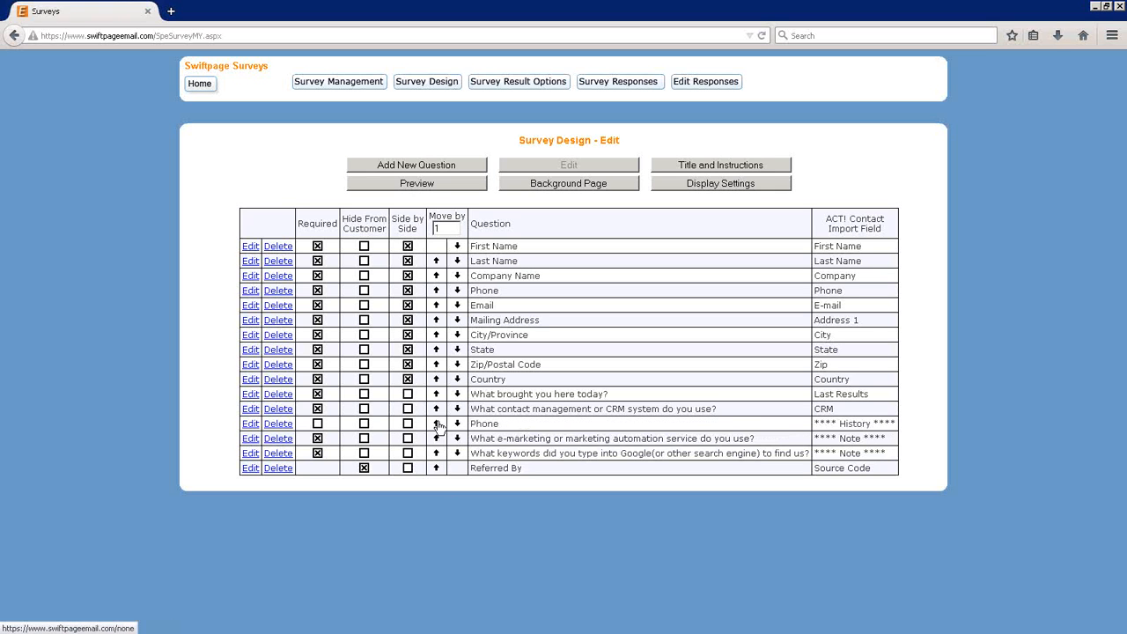
click(436, 424)
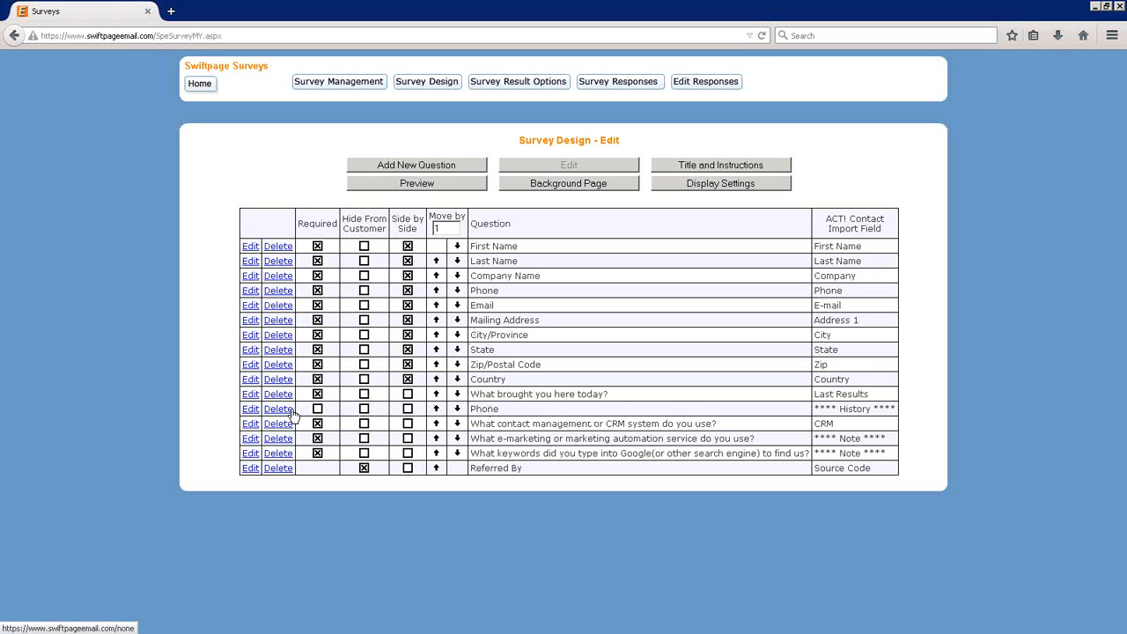
click(436, 409)
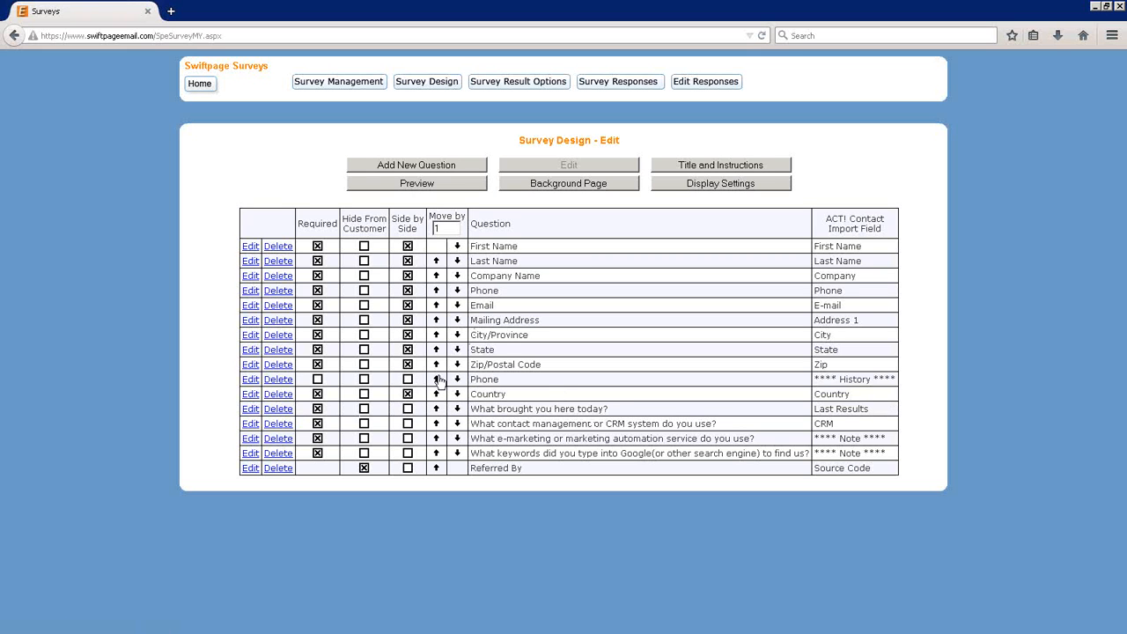
click(437, 379)
click(436, 364)
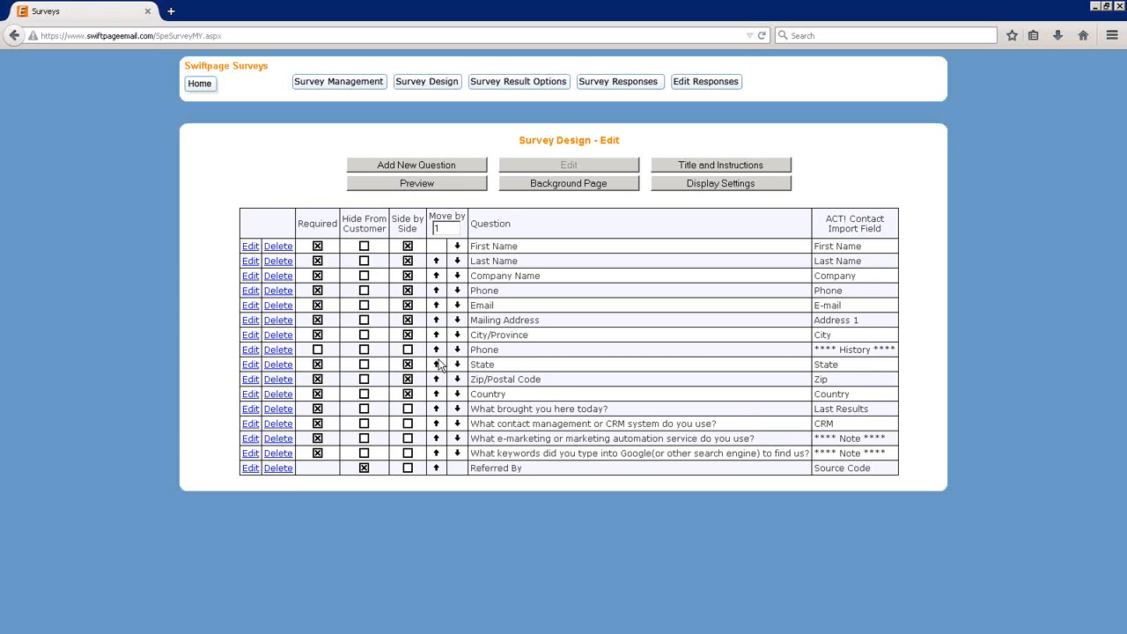
click(437, 349)
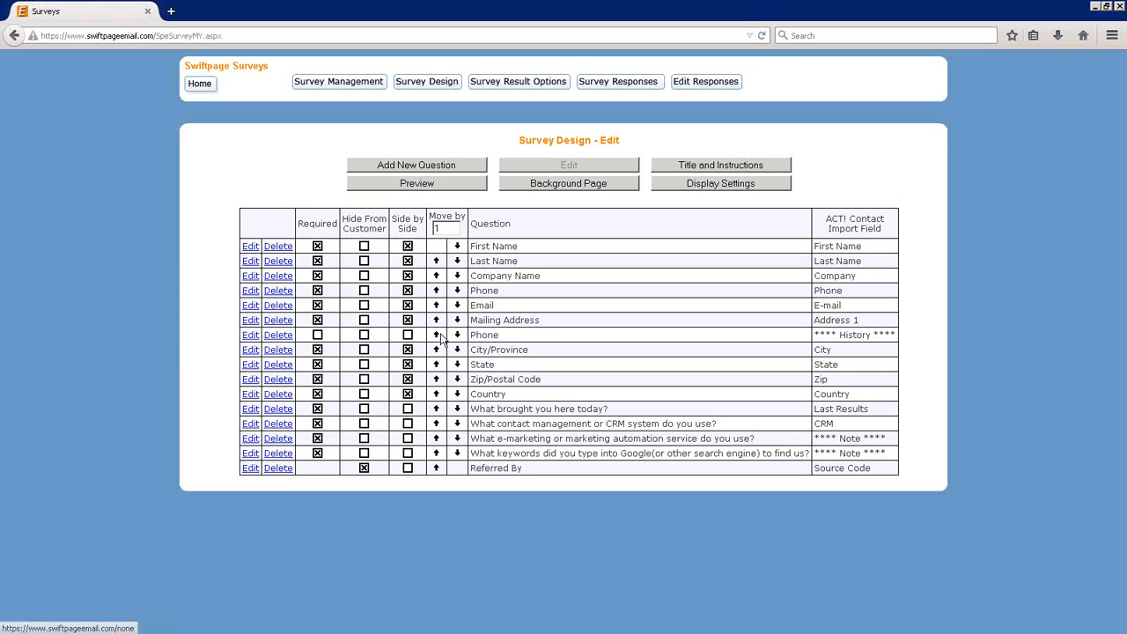
click(436, 336)
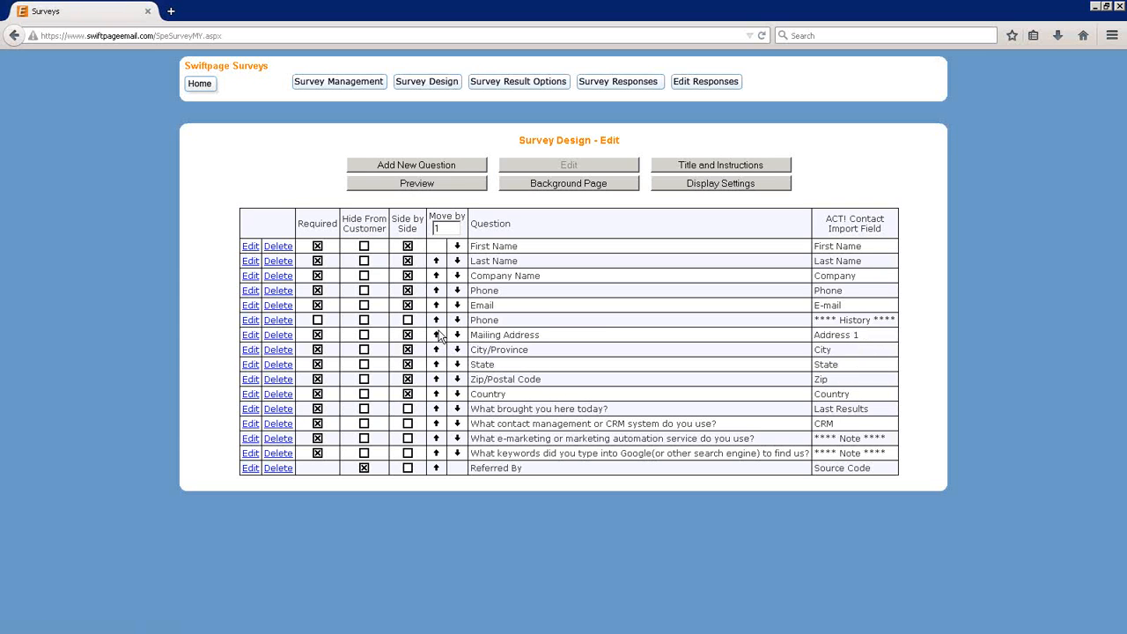
click(437, 320)
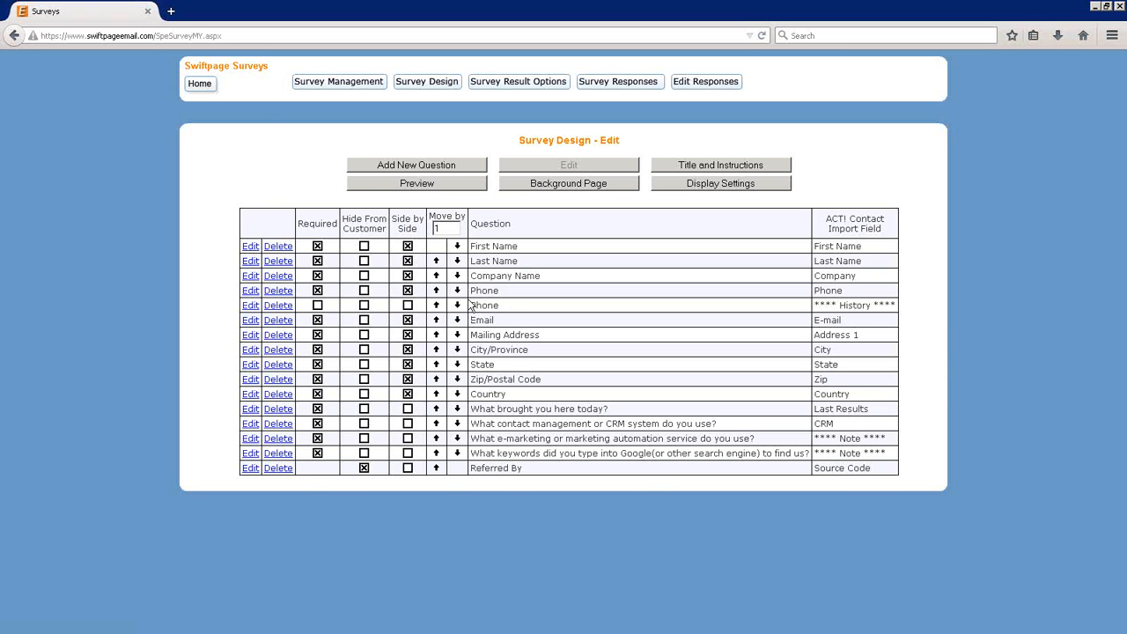
Delete the original Phone question and mark the new Phone question as required.
click(278, 290)
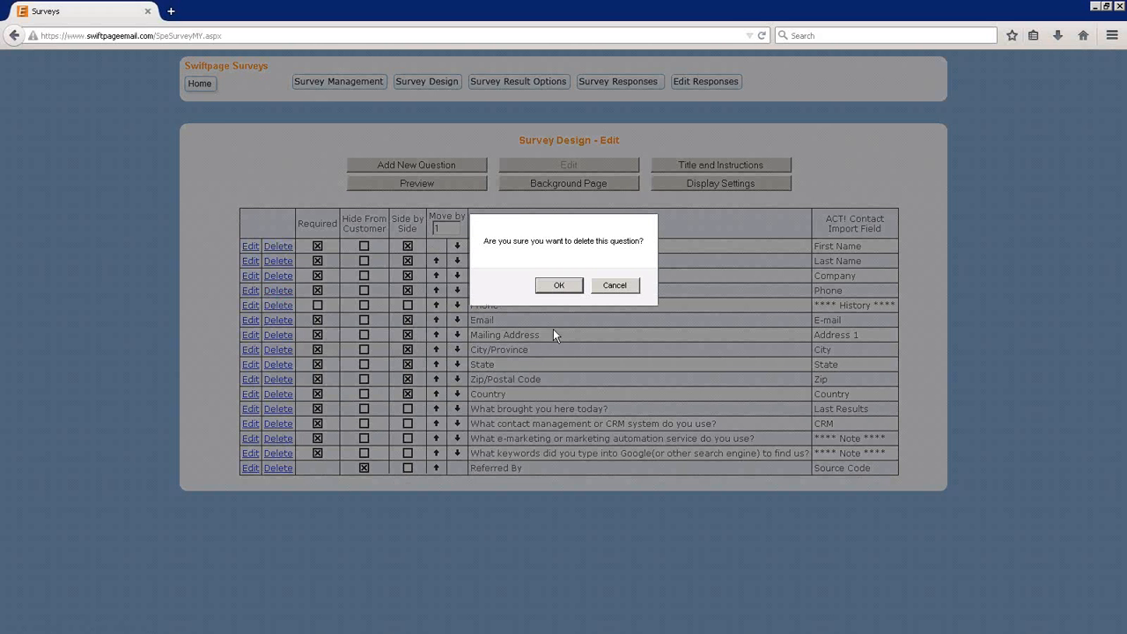
click(558, 285)
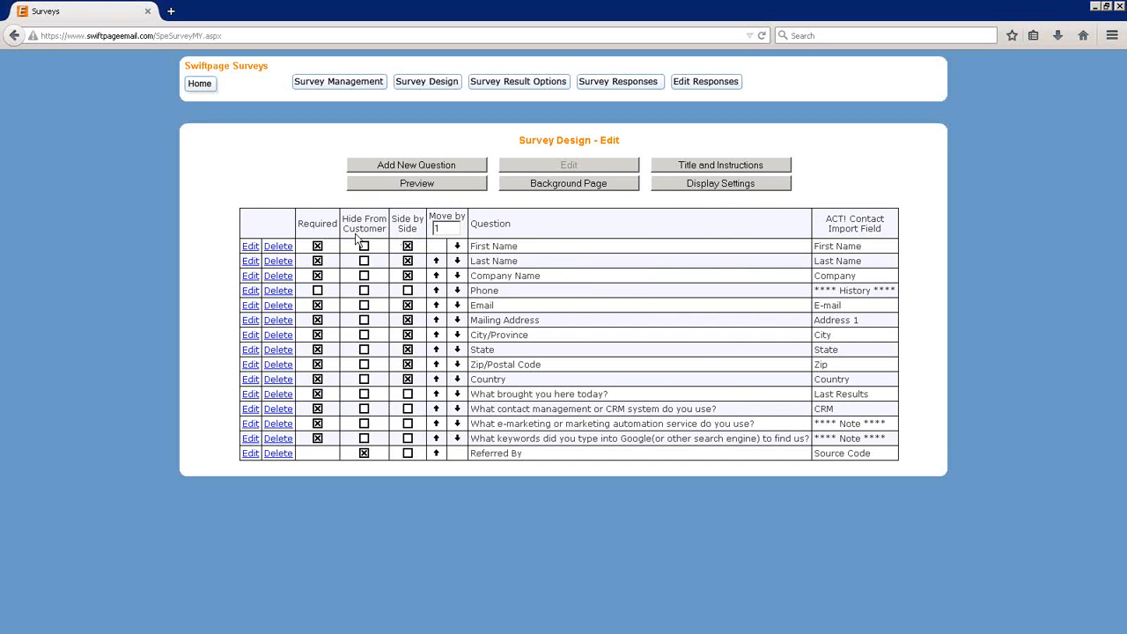
click(319, 291)
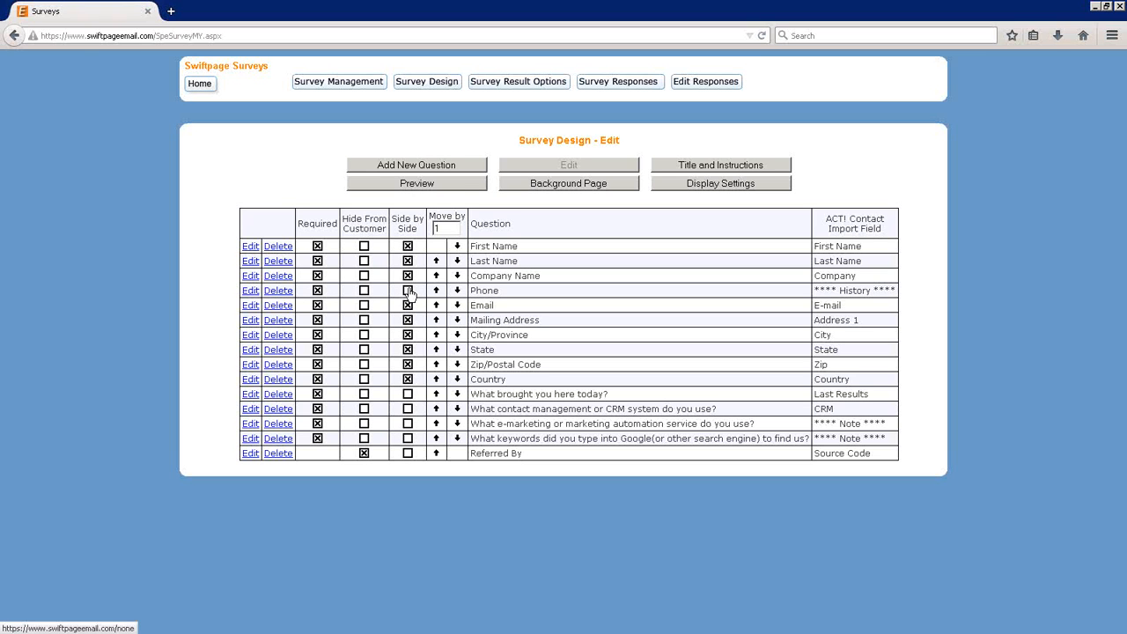
Check the Phone field's layout in the survey preview and set the Phone question to Side by Side.
click(425, 184)
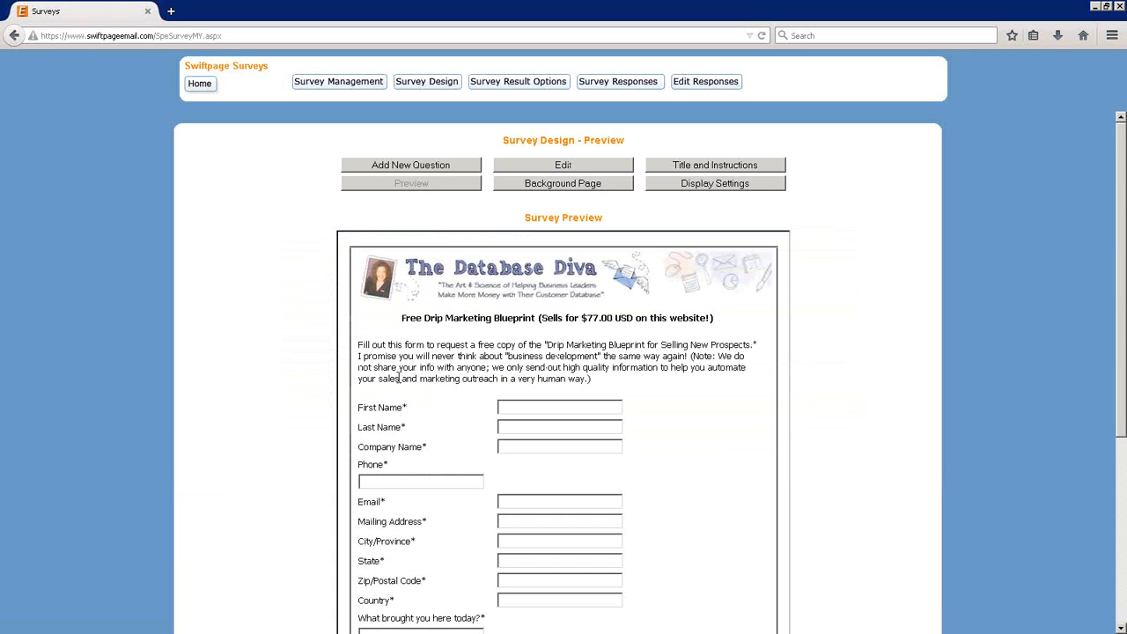
scroll(415, 398, down, 3)
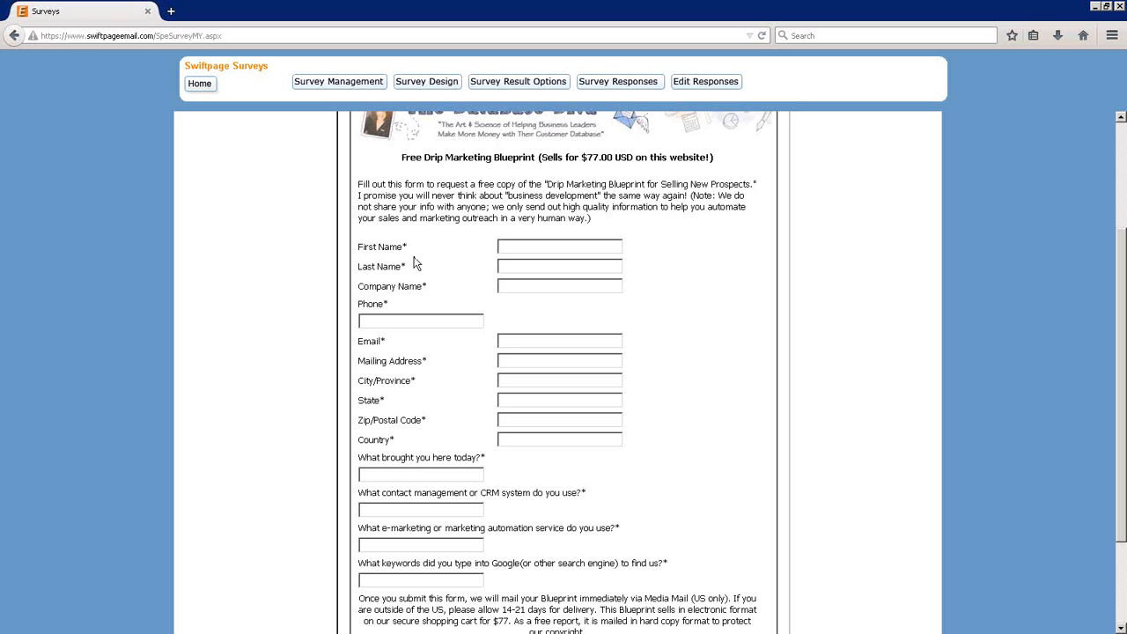
scroll(431, 124, up, 3)
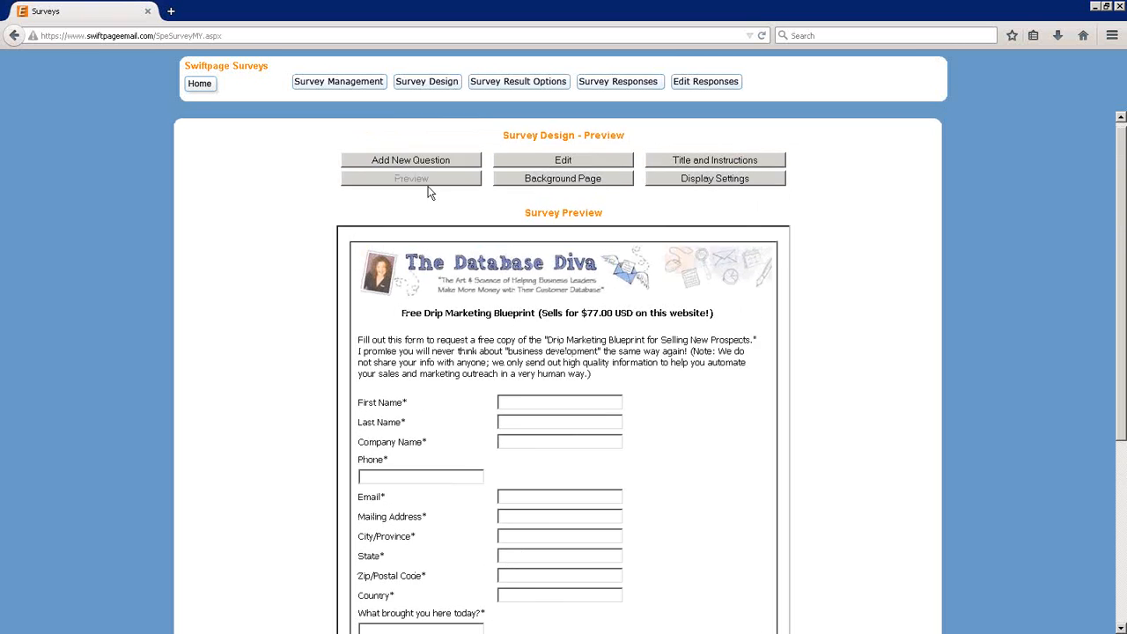
click(566, 167)
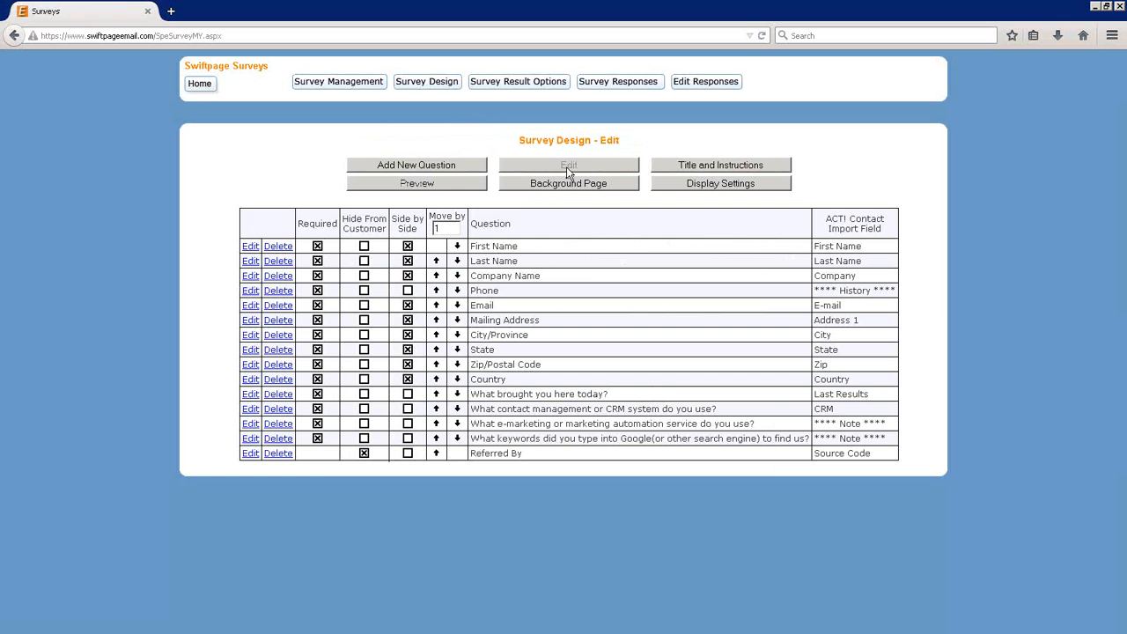
click(408, 291)
Preview the survey again and review the form's field layout down to its submit area.
click(431, 183)
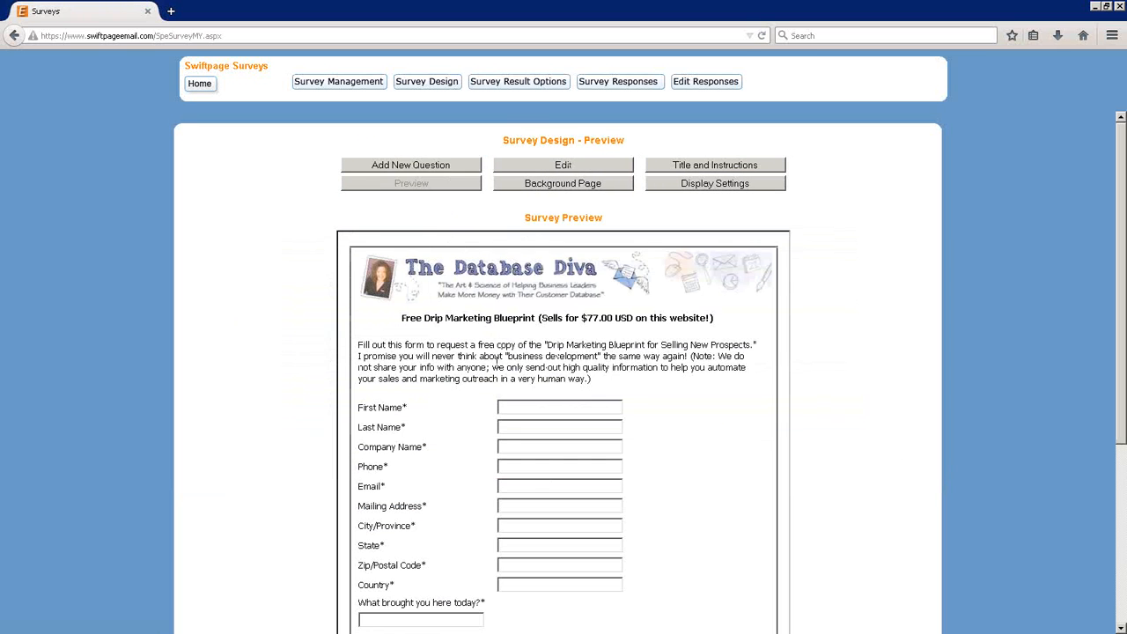
click(539, 169)
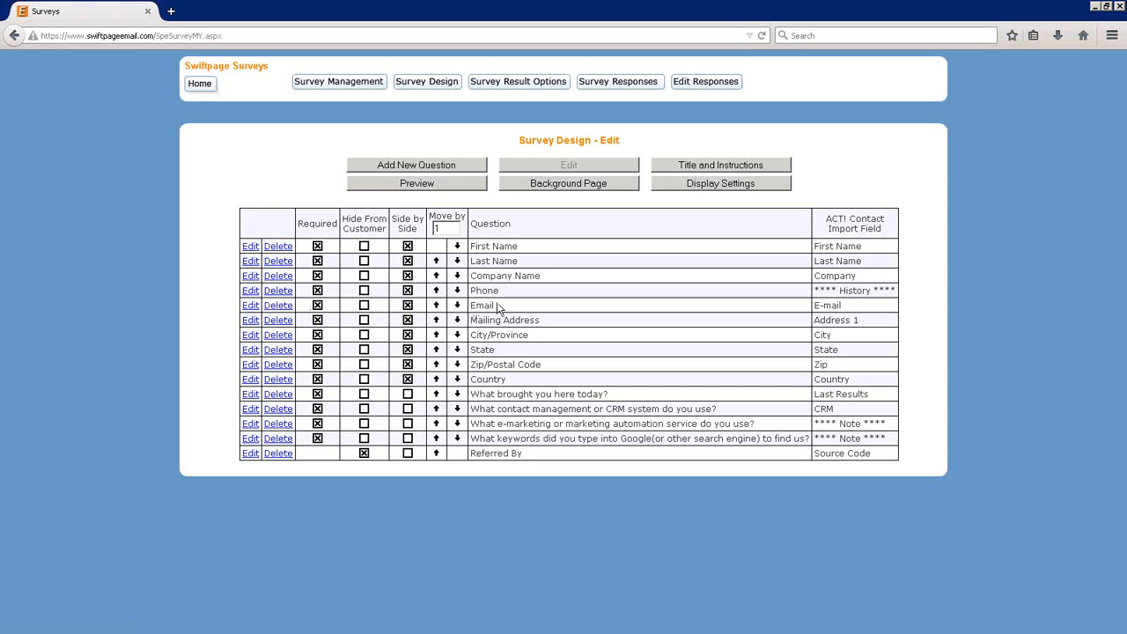
click(455, 187)
scroll(717, 502, down, 3)
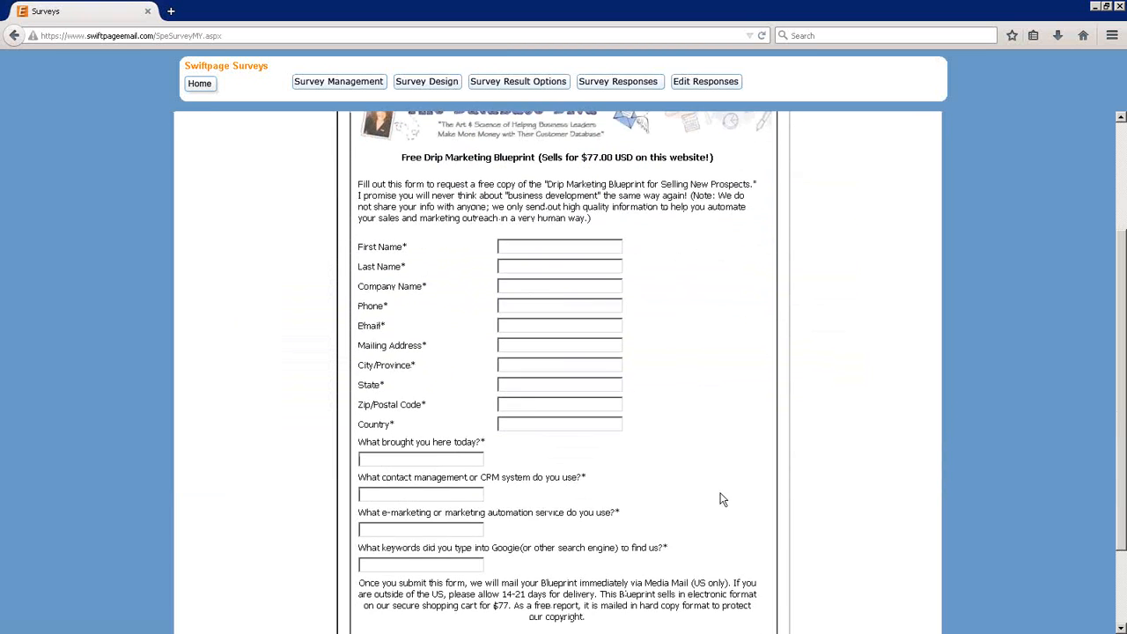
scroll(720, 499, down, 2)
scroll(709, 487, up, 1)
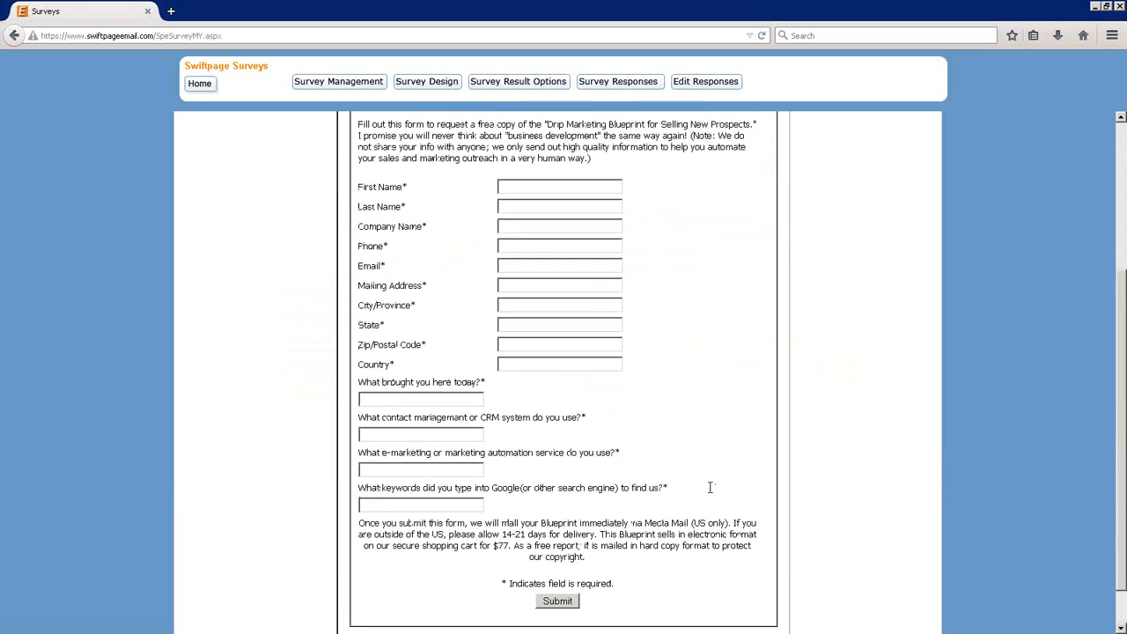
scroll(710, 489, up, 4)
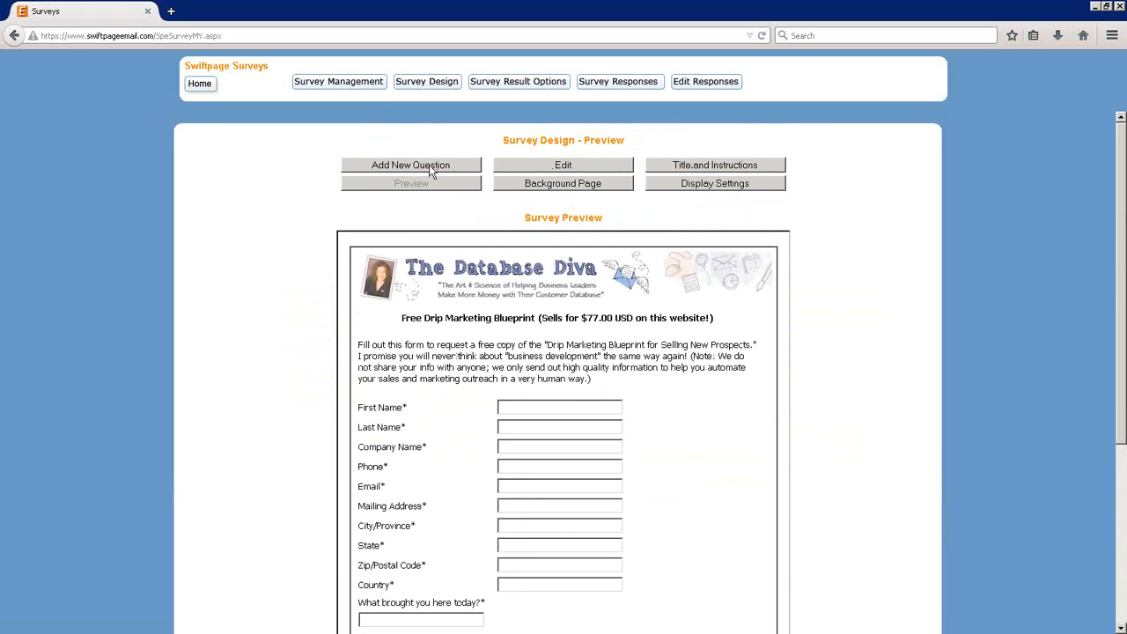
Create a new survey question "When is the best time to contact you?" with the type All That Apply.
click(453, 172)
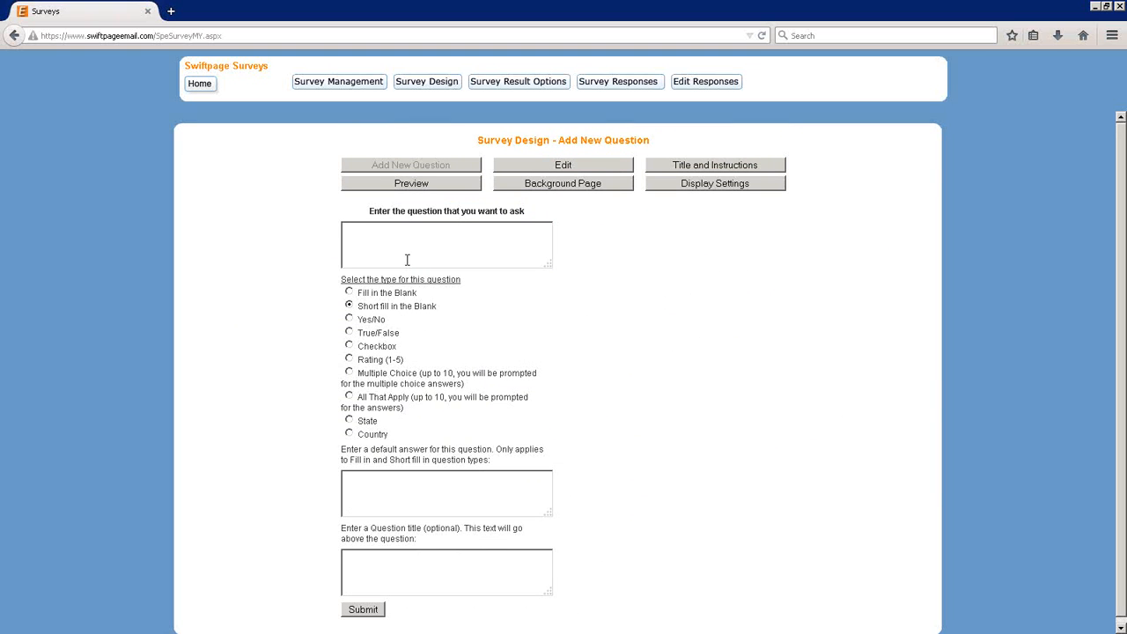
click(395, 246)
text(When is the best time to contact you?)
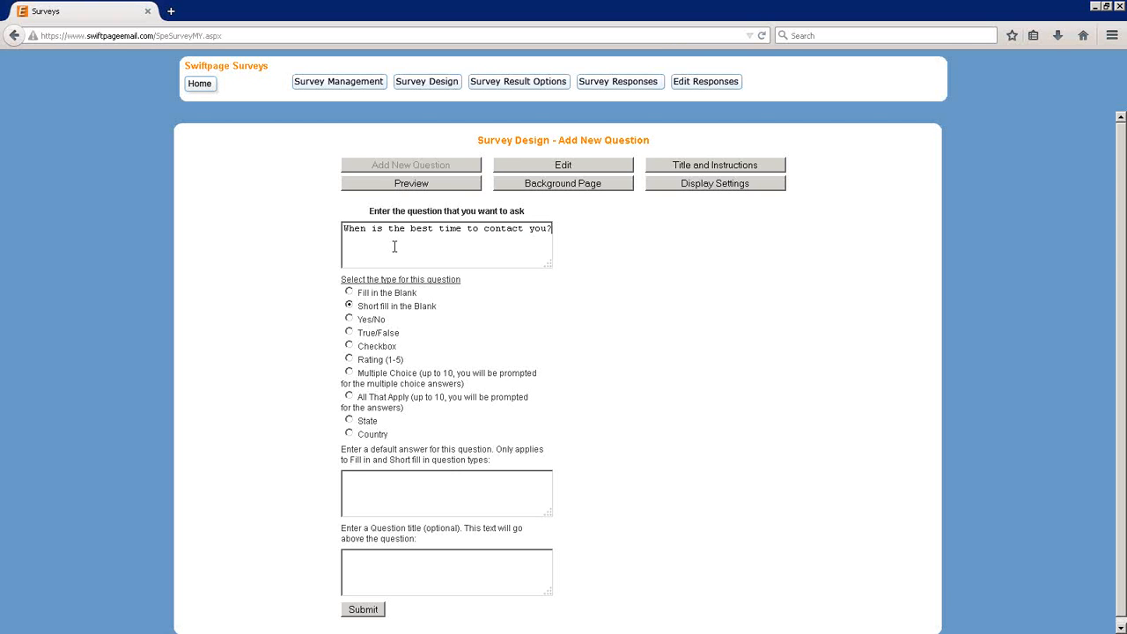
click(349, 373)
click(349, 397)
click(363, 612)
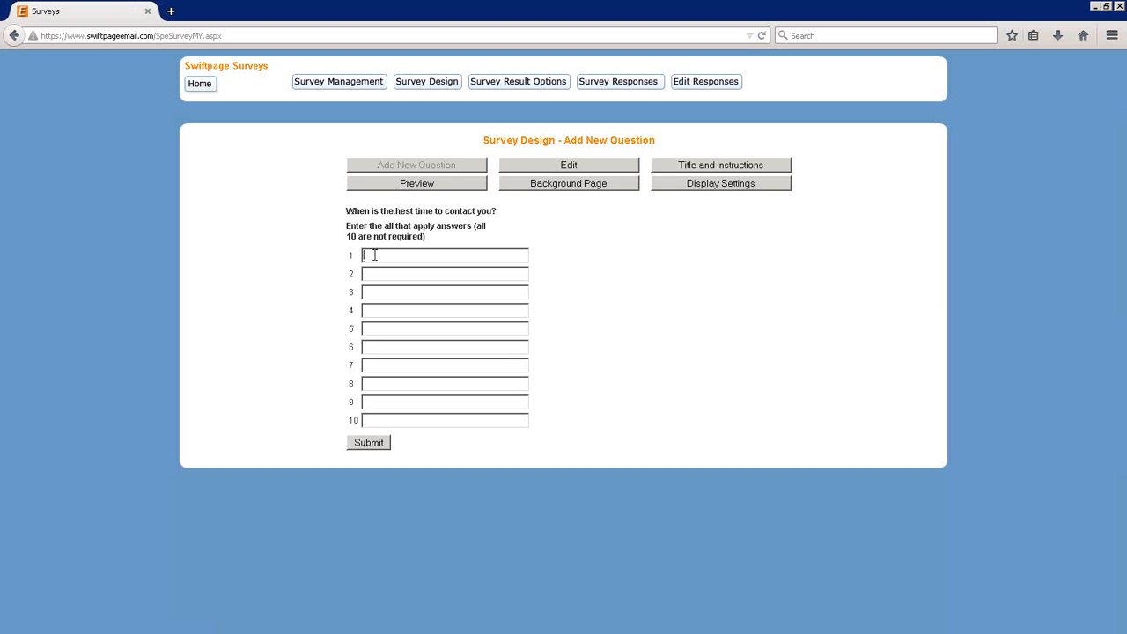
Give the contact-time question the answers Morning, Afternoon and Evening, and submit them.
text(Morning)
text(Afternoo)
text(Evening)
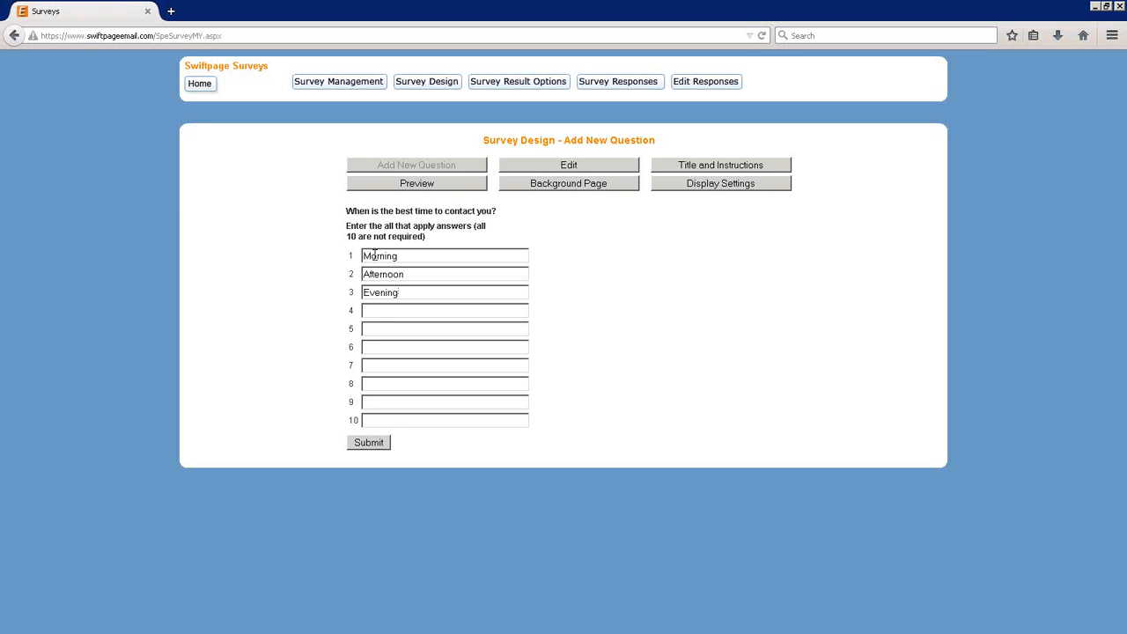
click(372, 444)
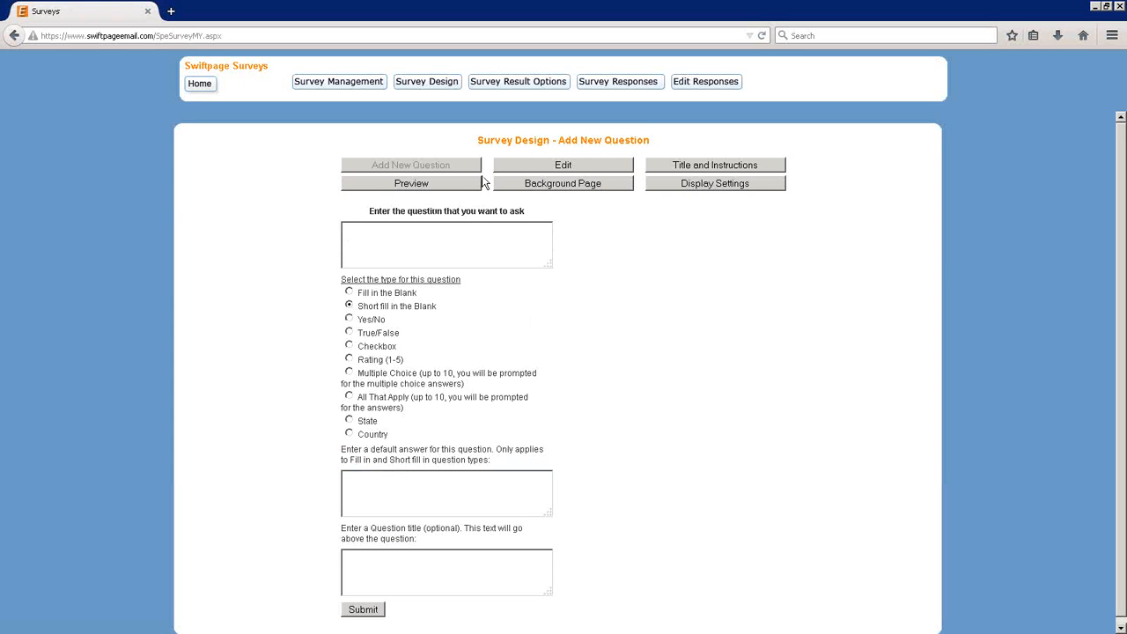
Preview the survey and test the contact-time question by ticking Morning, Afternoon and Evening.
click(421, 187)
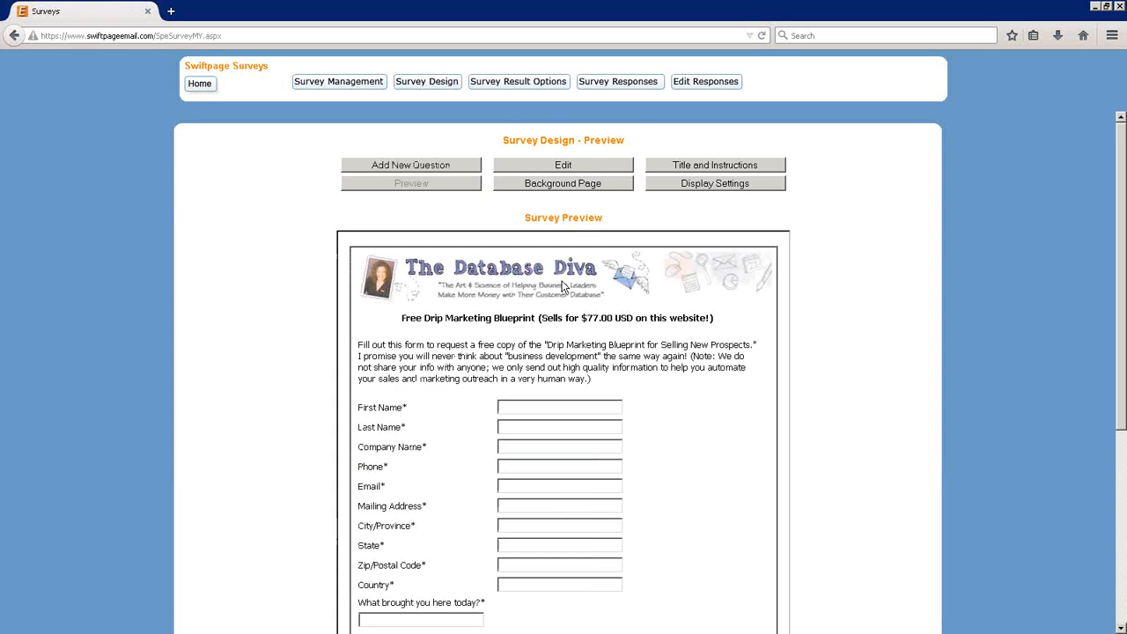
scroll(852, 500, down, 3)
scroll(852, 500, down, 4)
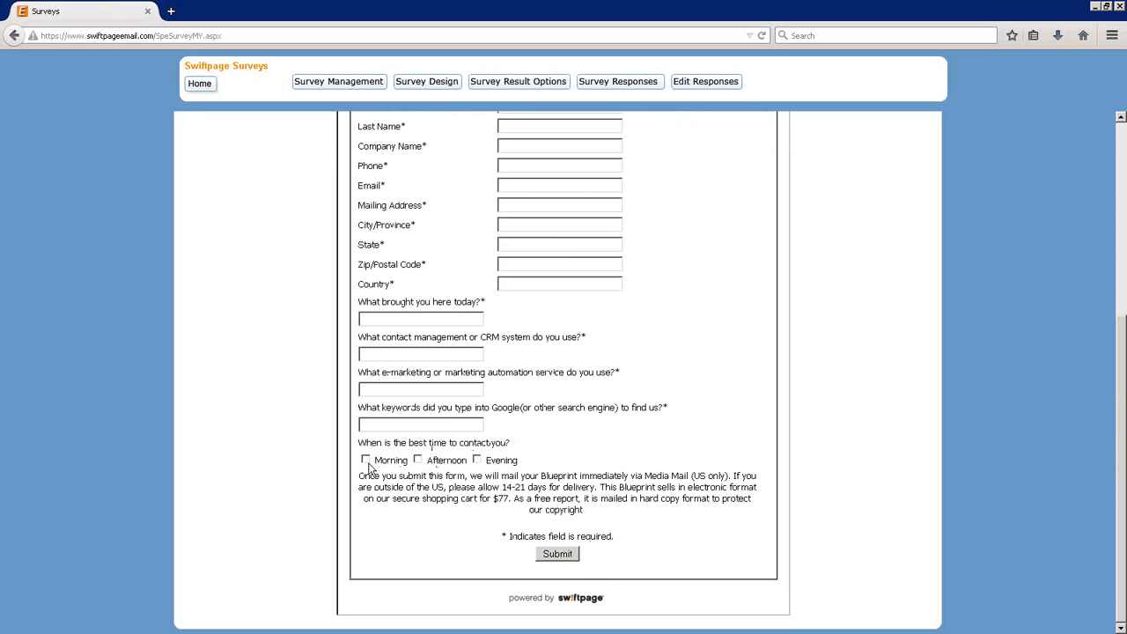
click(367, 459)
click(418, 460)
click(484, 459)
Review the full survey preview, from the title and instructions through the contact fields to the open questions.
scroll(490, 473, up, 6)
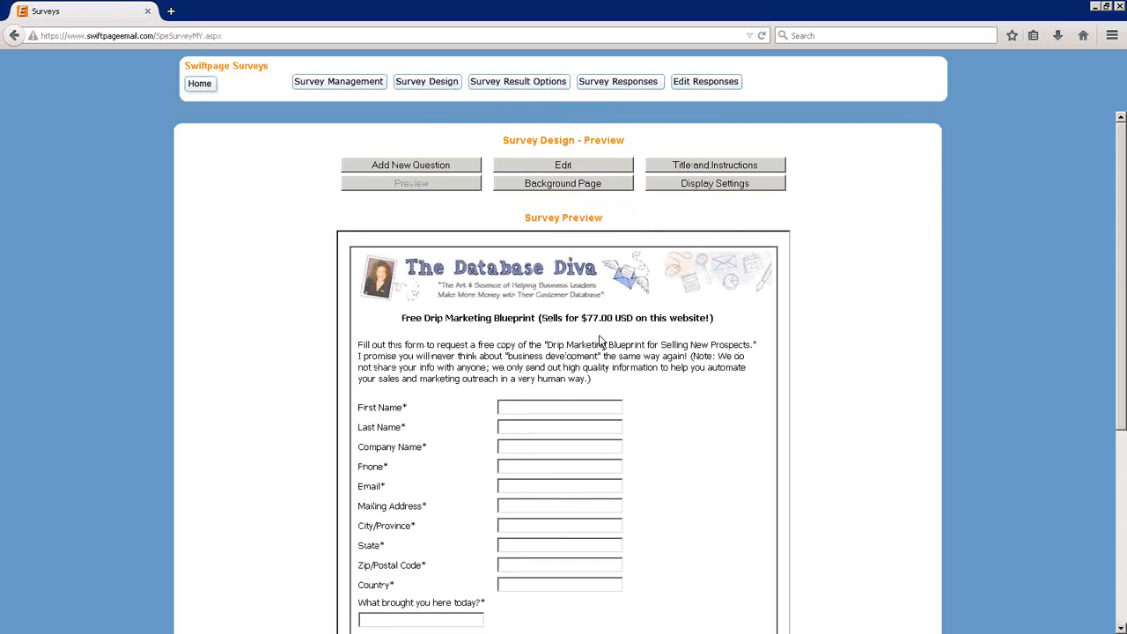
scroll(712, 417, down, 2)
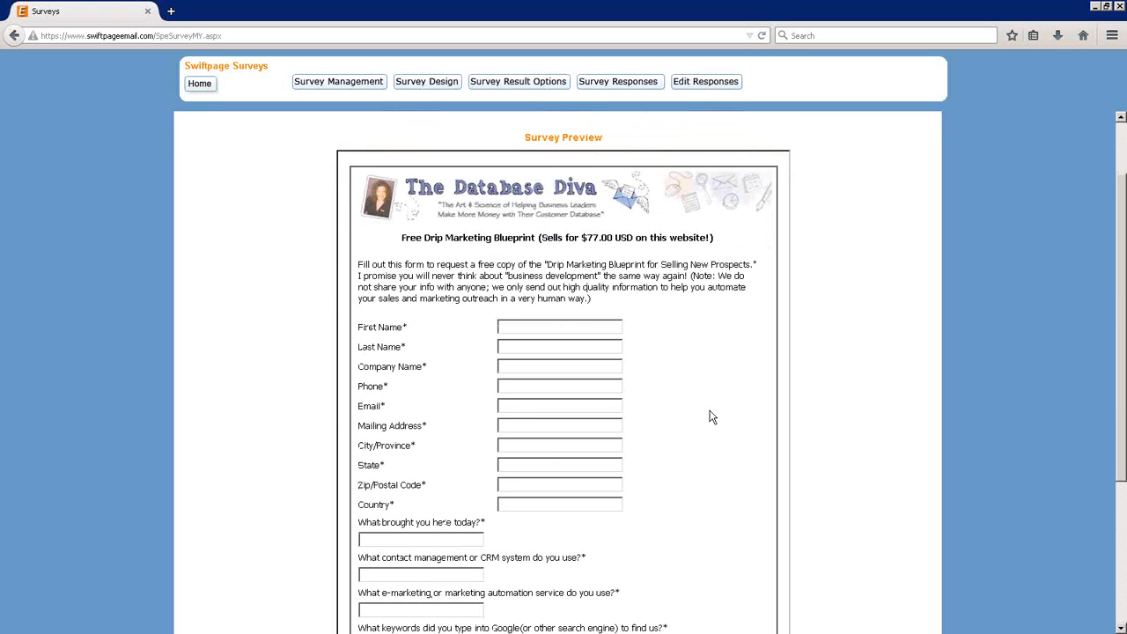
scroll(712, 417, down, 2)
scroll(713, 416, down, 2)
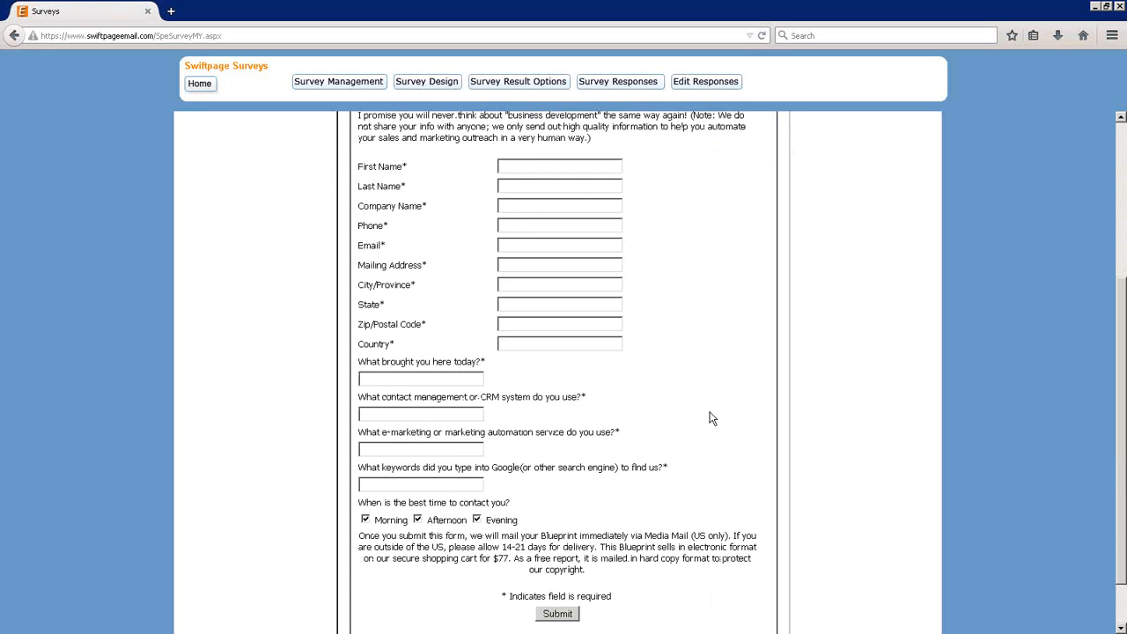
click(432, 414)
scroll(283, 396, up, 4)
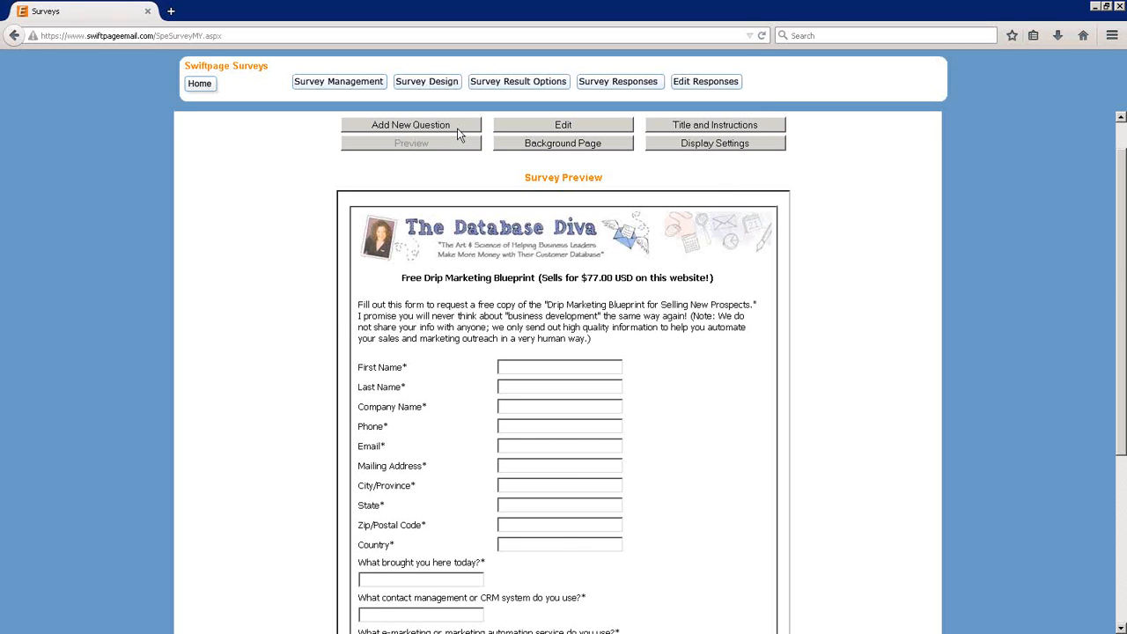
Look over the question types available for a new question and return to the survey's question list.
click(457, 127)
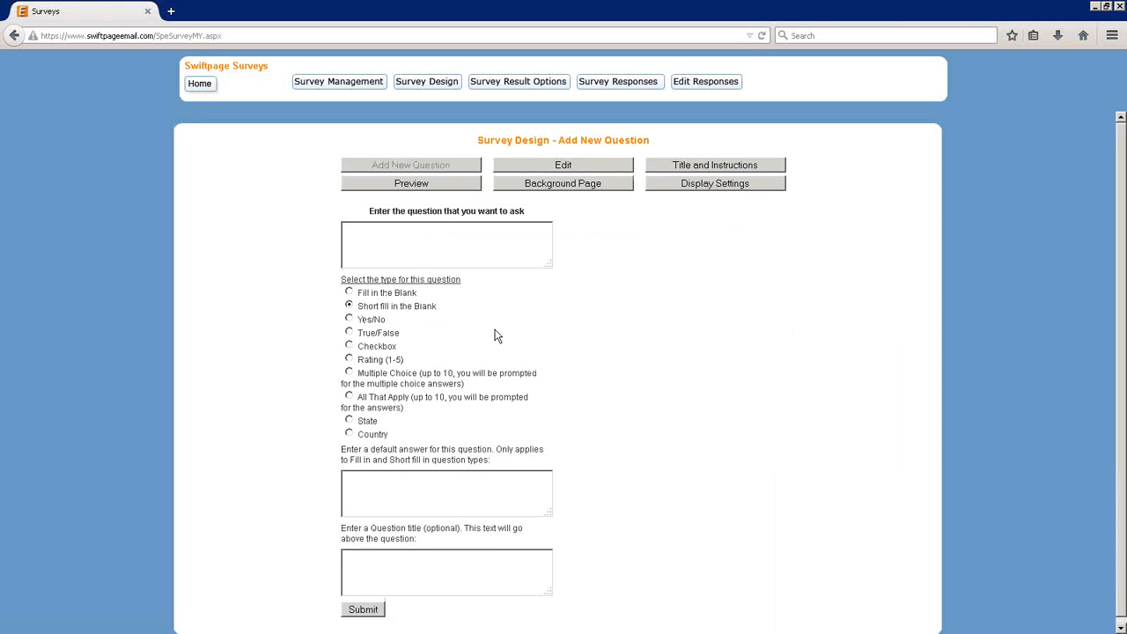
click(422, 230)
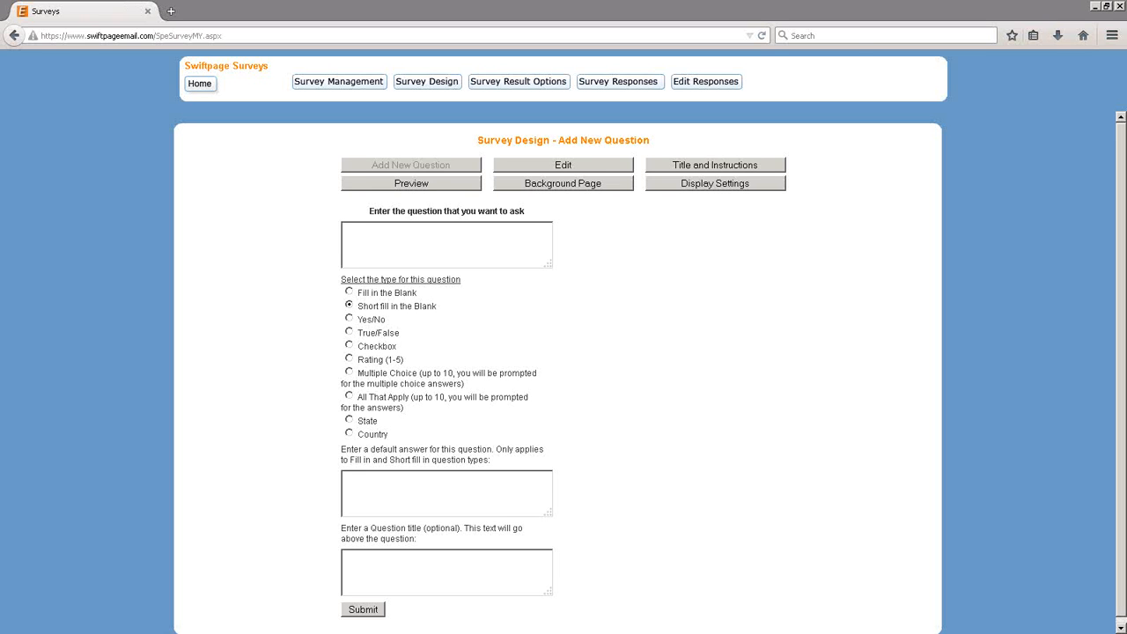
click(553, 171)
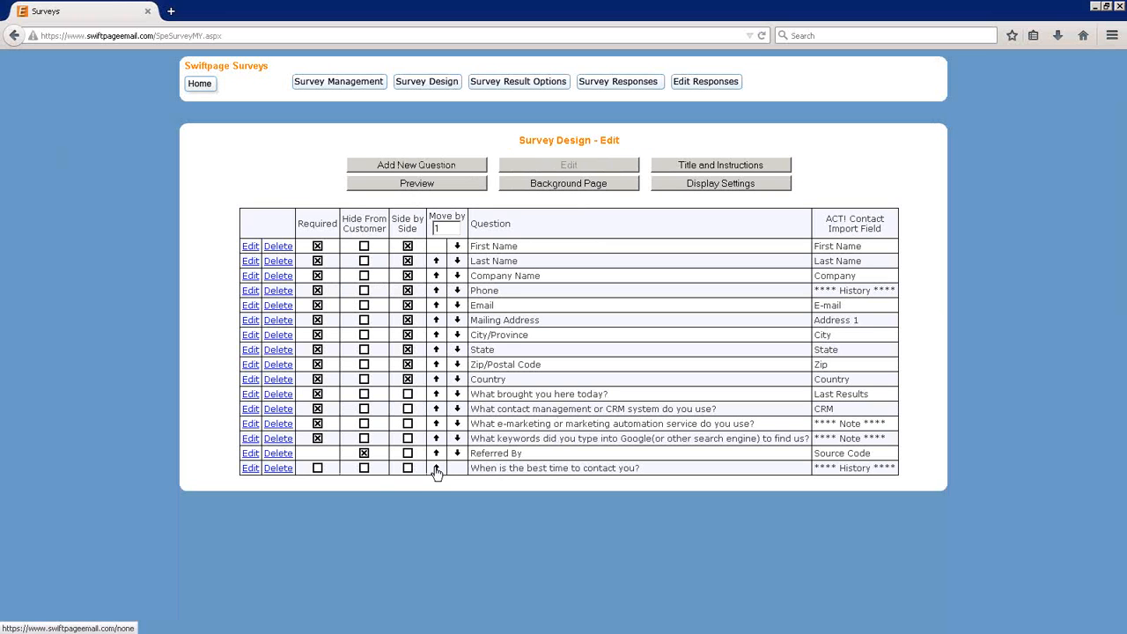
Move the best-time-to-contact question up one place, above Referred By, and make it required.
click(435, 469)
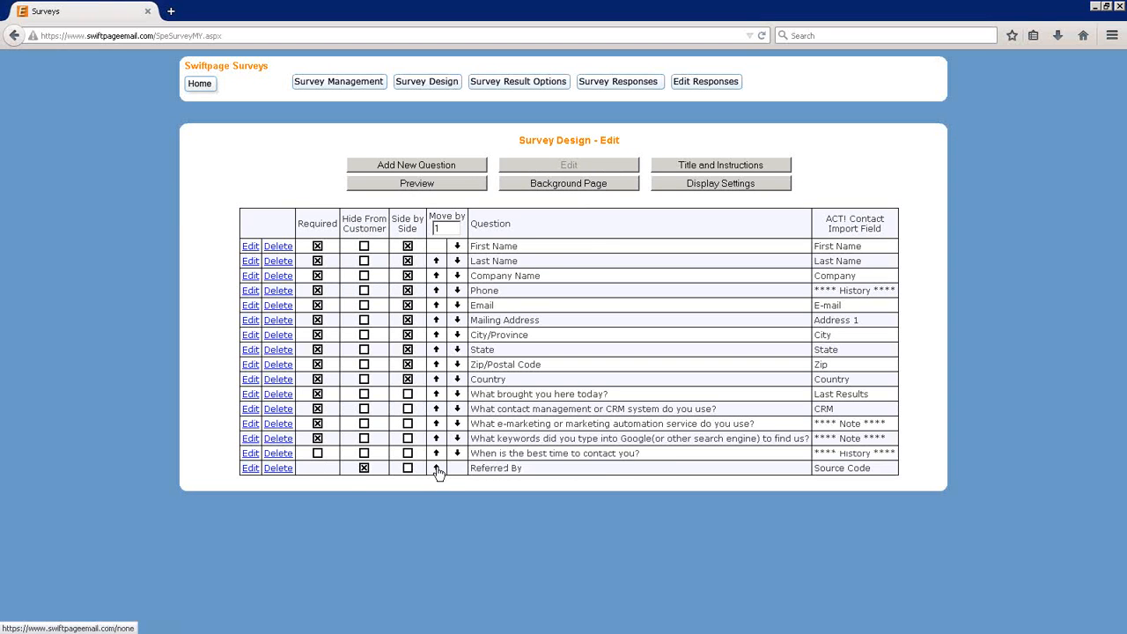
click(317, 453)
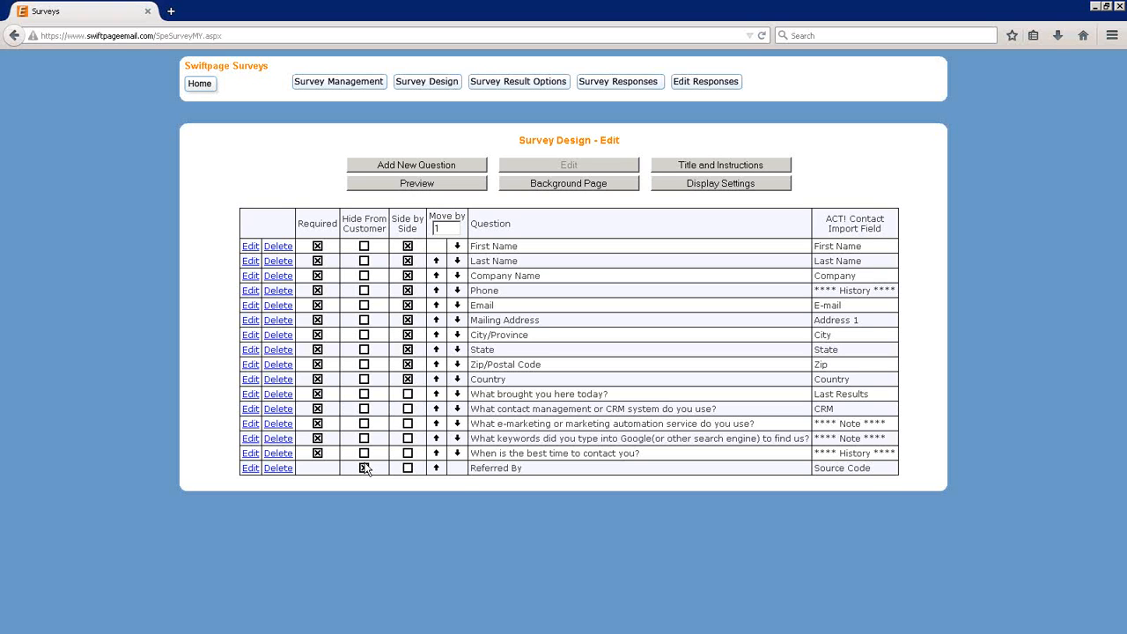
click(364, 468)
drag(871, 468, 819, 483)
click(879, 472)
Add a short fill-in-the-blank question "Source Code" with the default answer "WebFormName" and submit it.
click(396, 169)
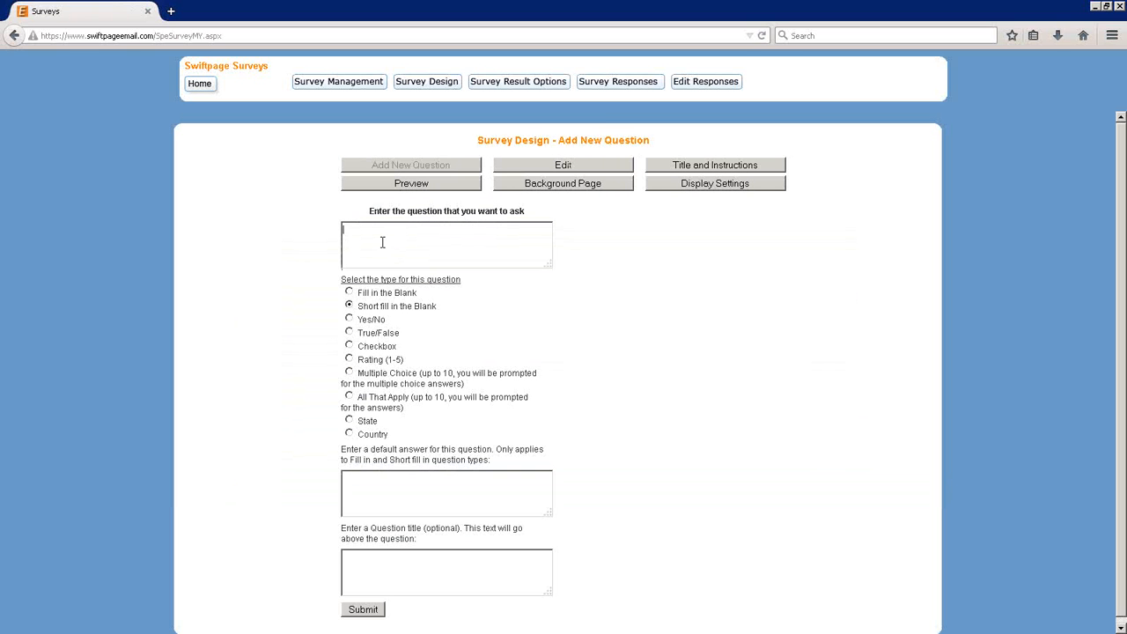
text(Source Coud)
key(BackSpace)
key(BackSpace)
text(de)
click(370, 489)
text(WebFormName)
click(363, 610)
Return to the survey's question list and delete the Referred By question.
click(566, 169)
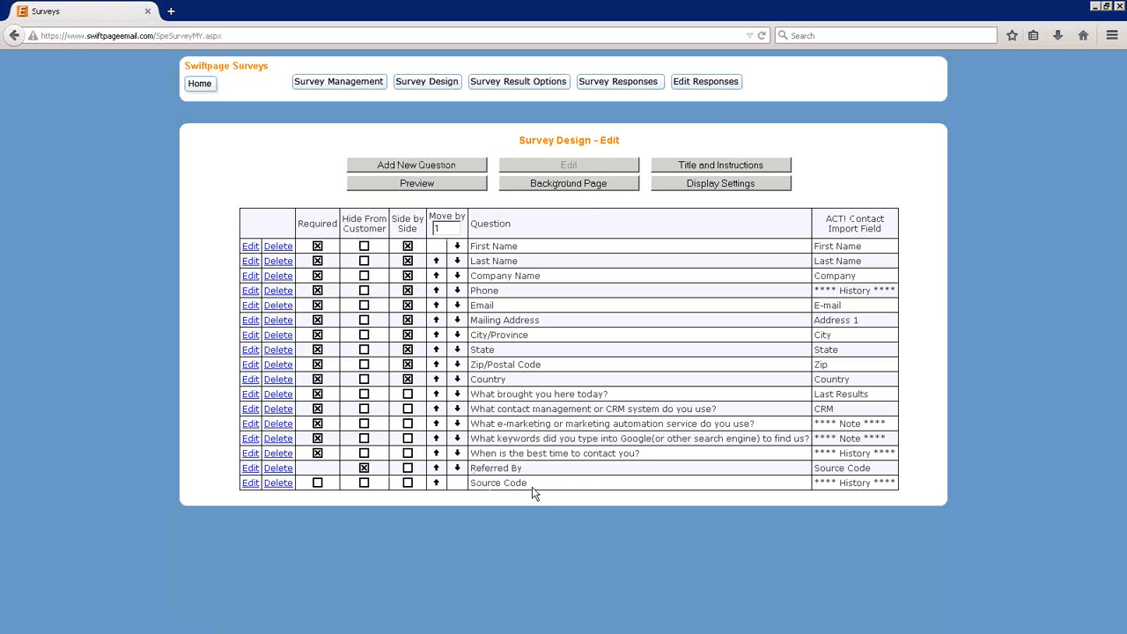
click(280, 467)
click(558, 285)
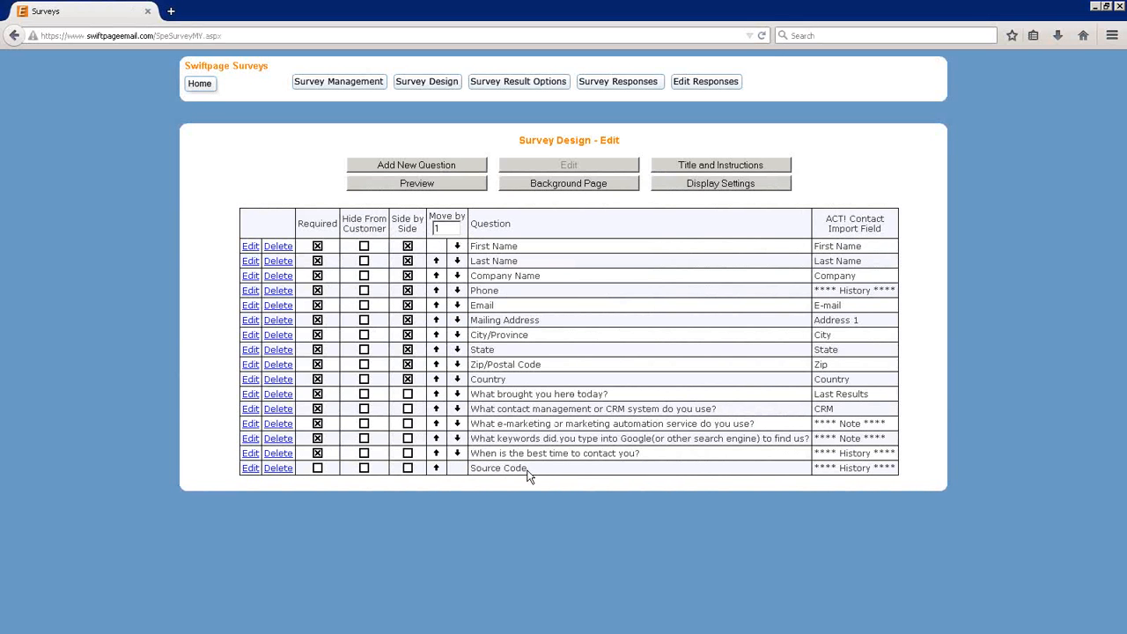
Hide the Source Code question from the customer.
click(364, 469)
drag(819, 467, 900, 474)
click(899, 473)
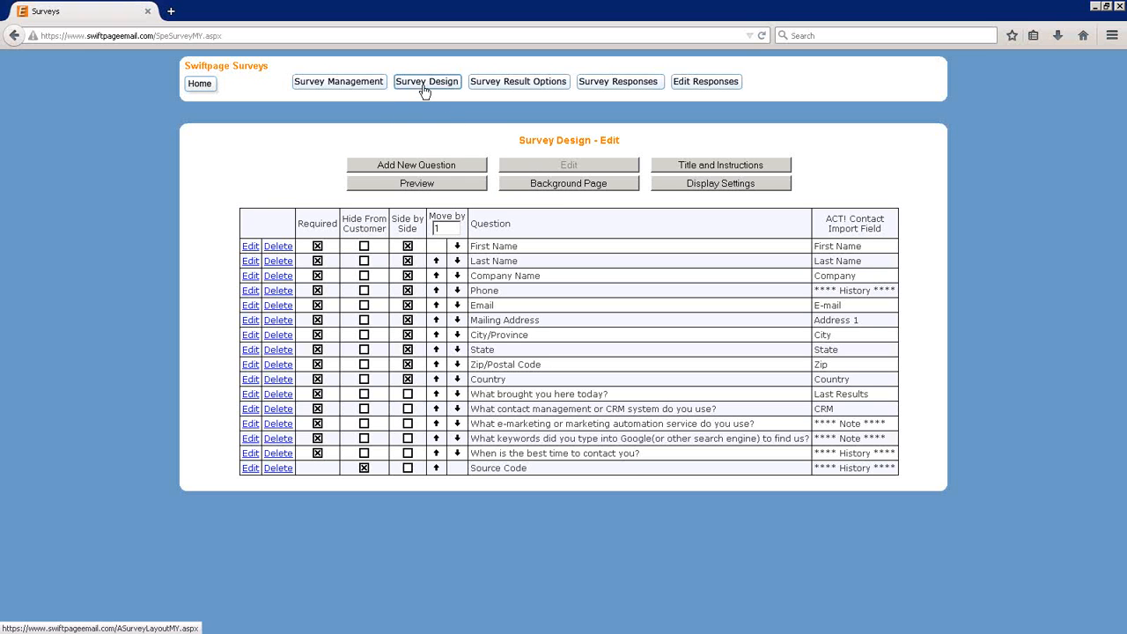
Examine the survey's title, instructions and footer texts and how they appear in the survey preview.
click(718, 167)
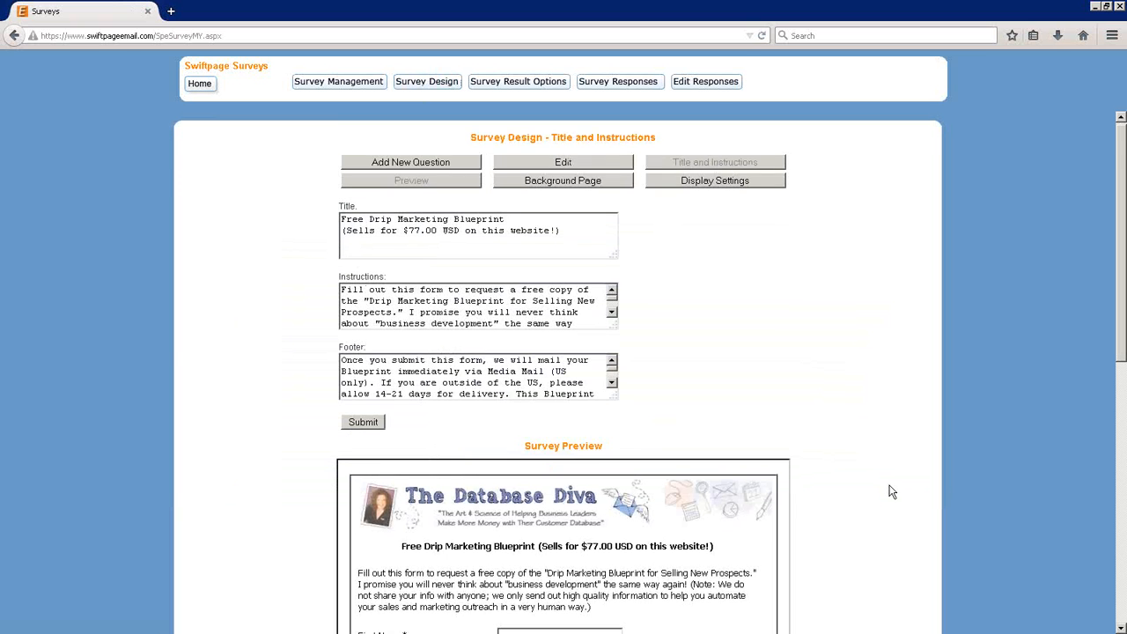
scroll(889, 490, down, 2)
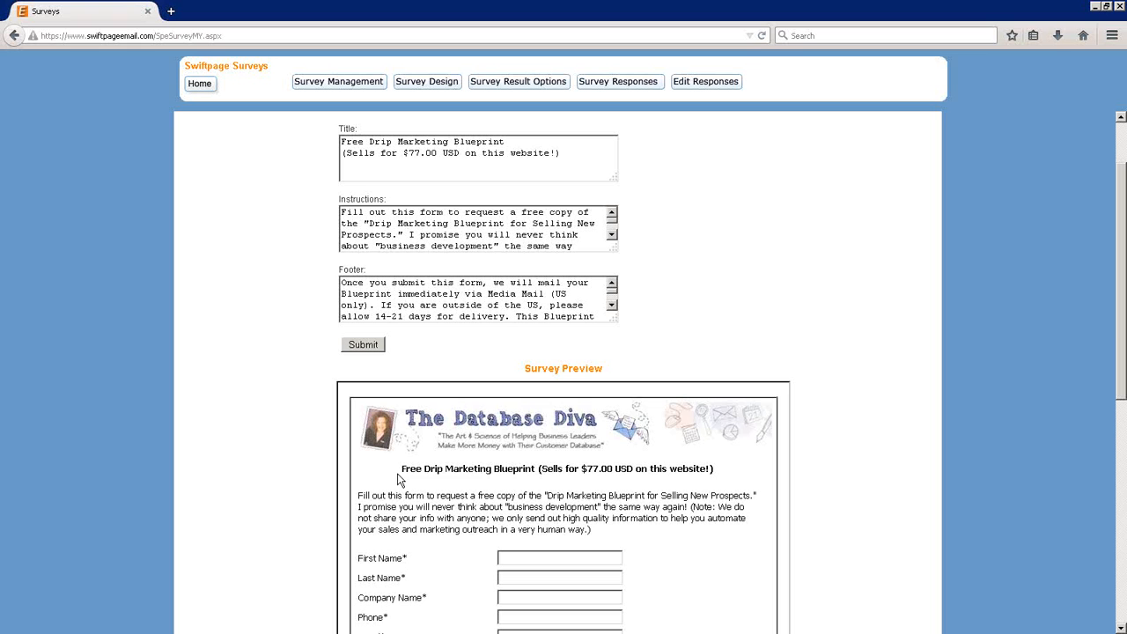
drag(400, 470, 694, 472)
click(714, 471)
scroll(1119, 341, down, 2)
drag(1120, 340, 1048, 523)
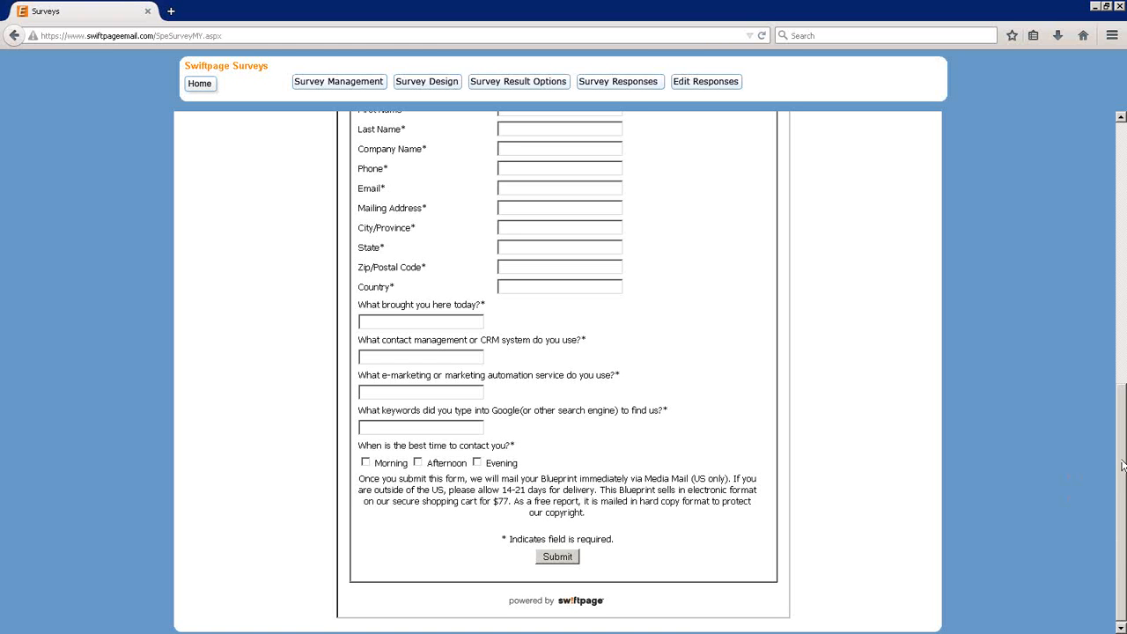
scroll(1121, 464, up, 3)
scroll(1121, 465, up, 5)
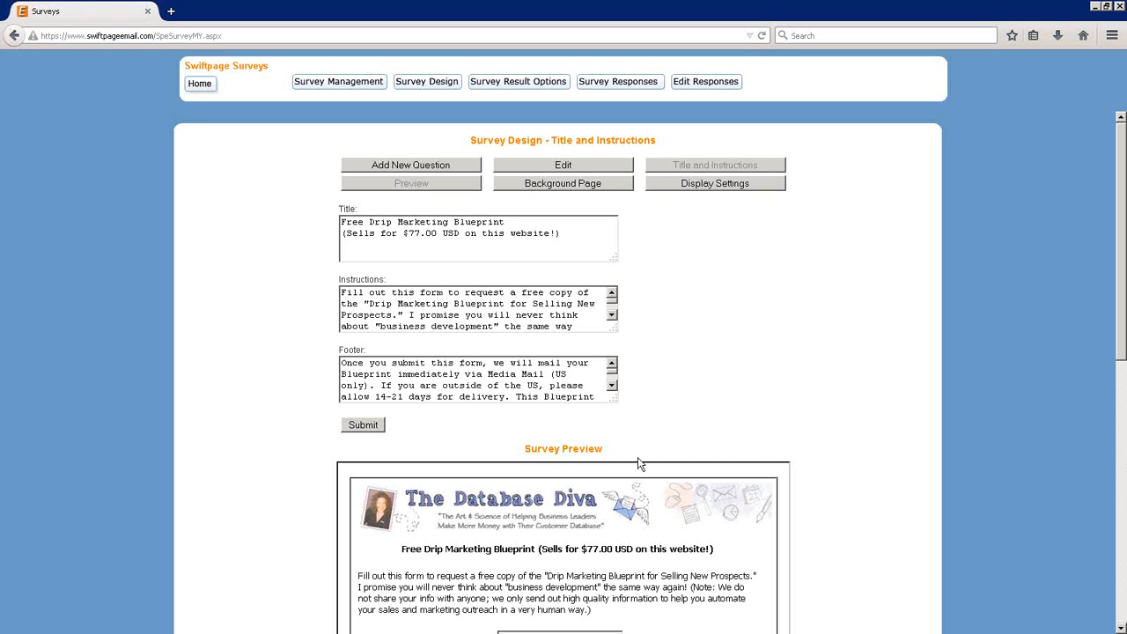
Set the separator height to 1 in the survey's display settings and submit them.
click(712, 186)
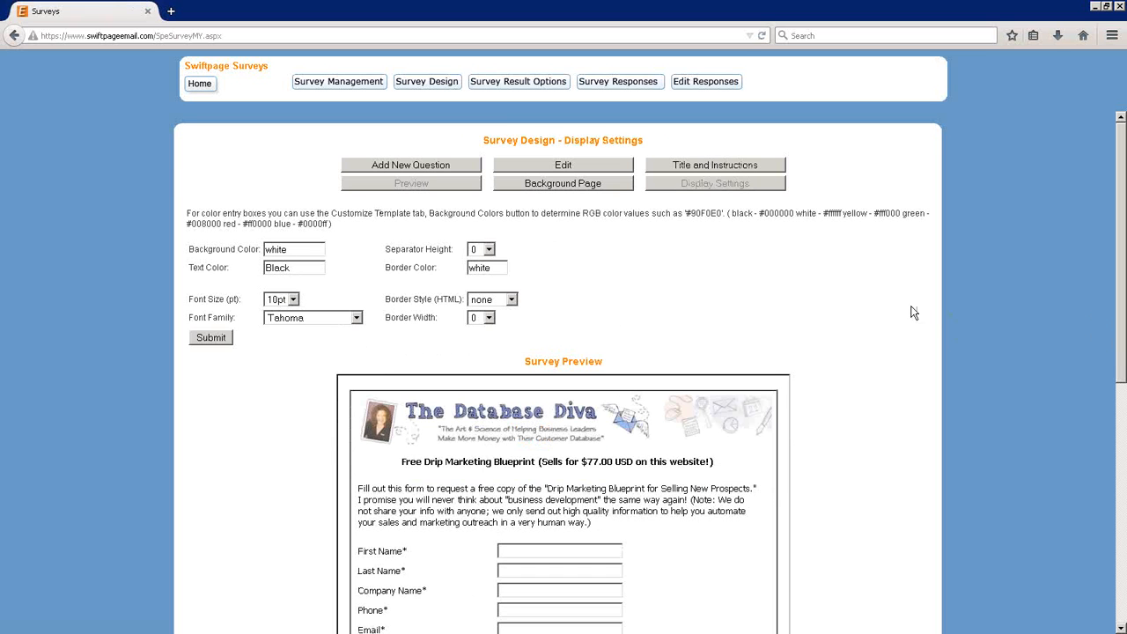
scroll(904, 330, down, 2)
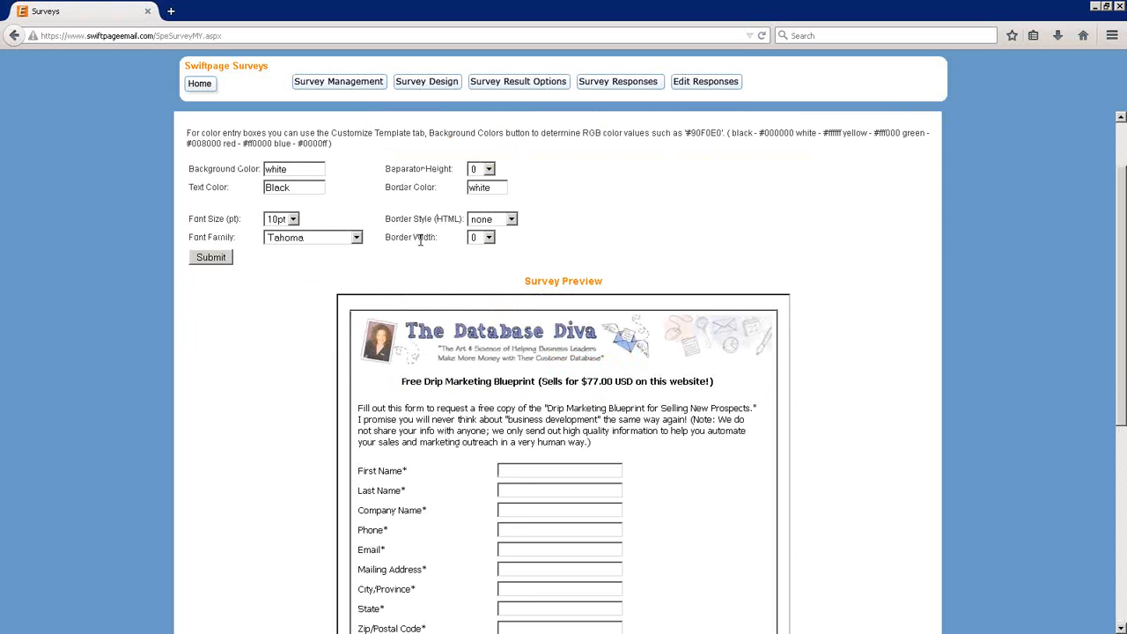
click(277, 188)
click(489, 170)
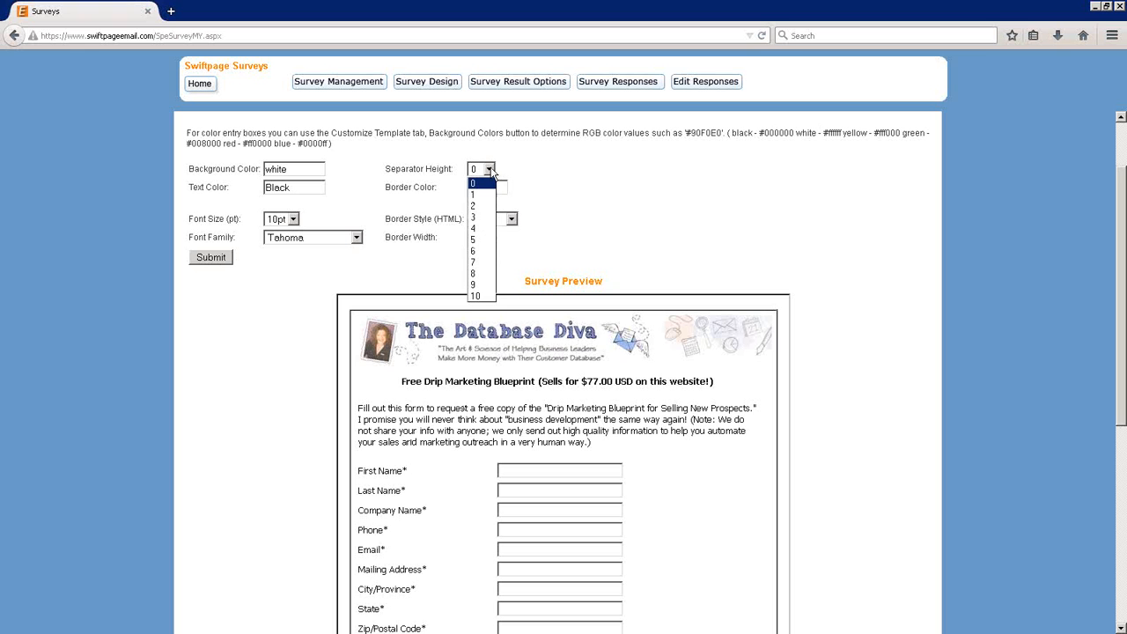
click(476, 196)
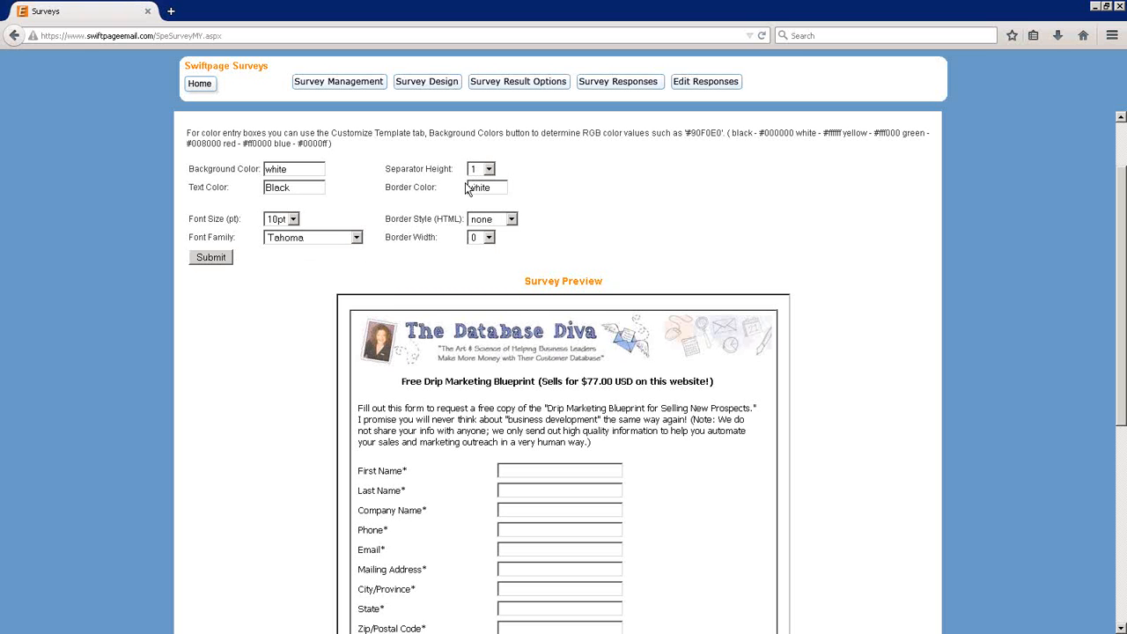
click(211, 258)
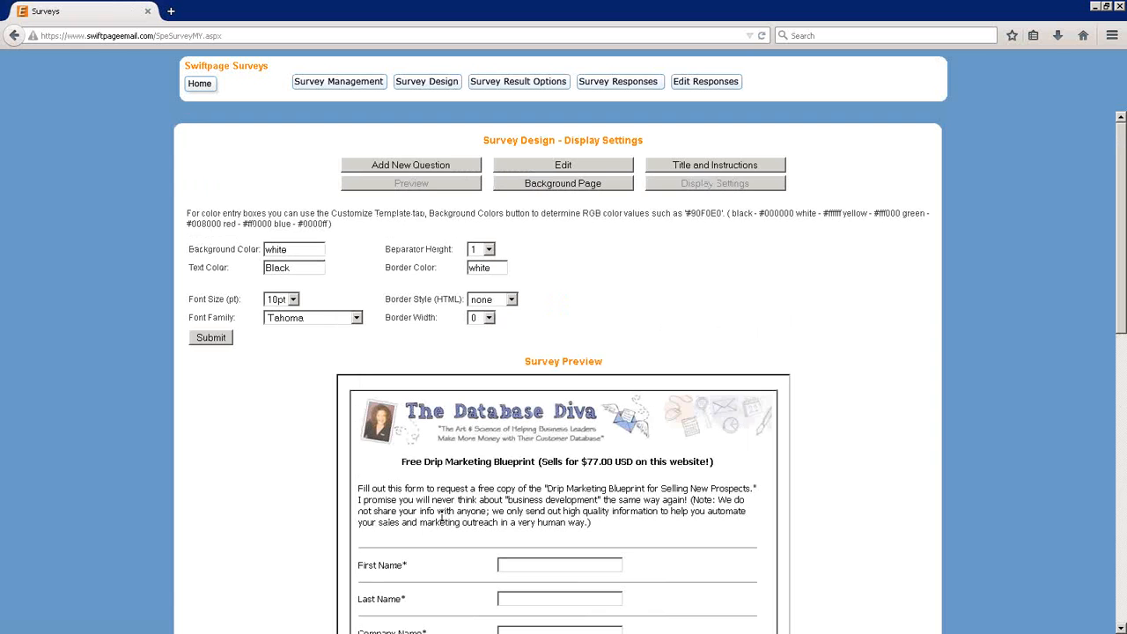
Examine the separator lines between the questions throughout the survey preview.
scroll(420, 494, down, 3)
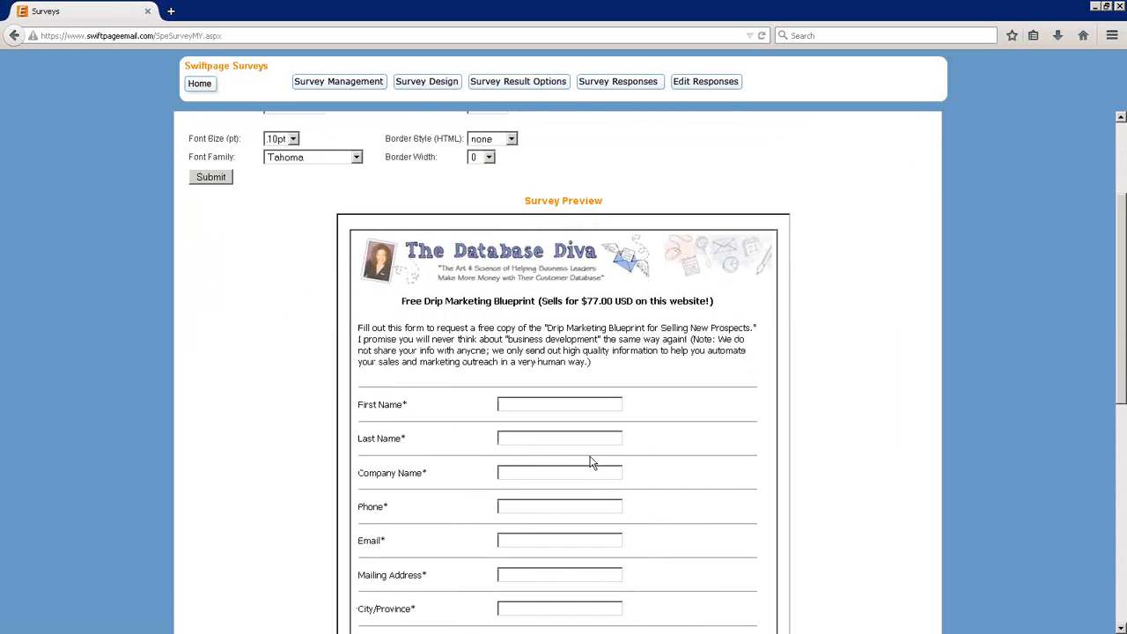
scroll(458, 553, down, 1)
scroll(455, 550, down, 5)
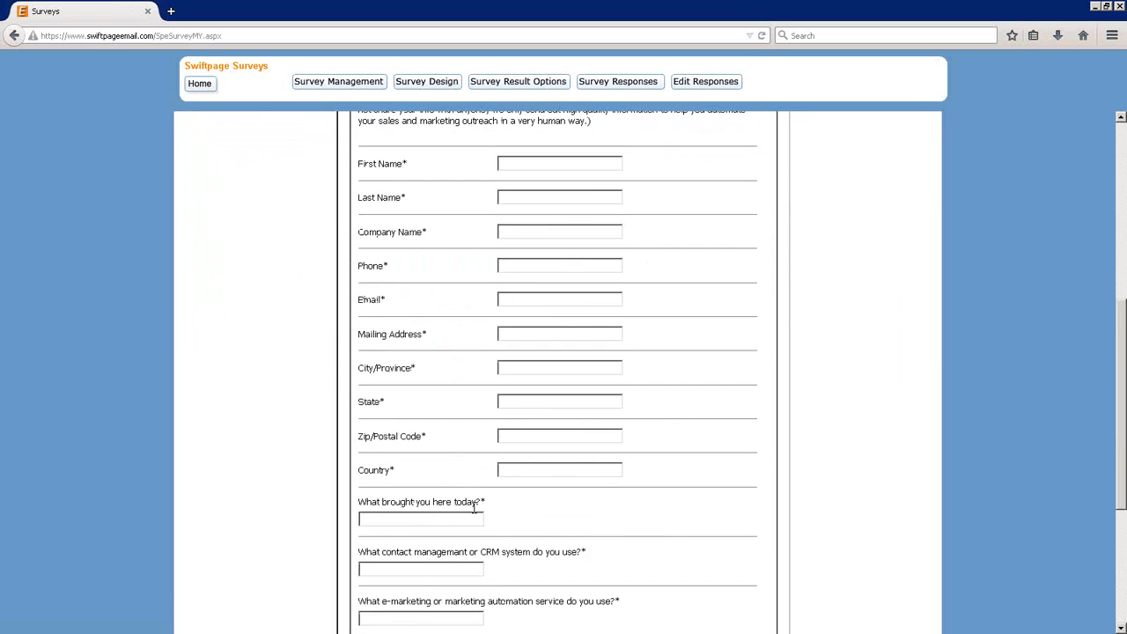
scroll(466, 501, down, 4)
scroll(456, 540, down, 2)
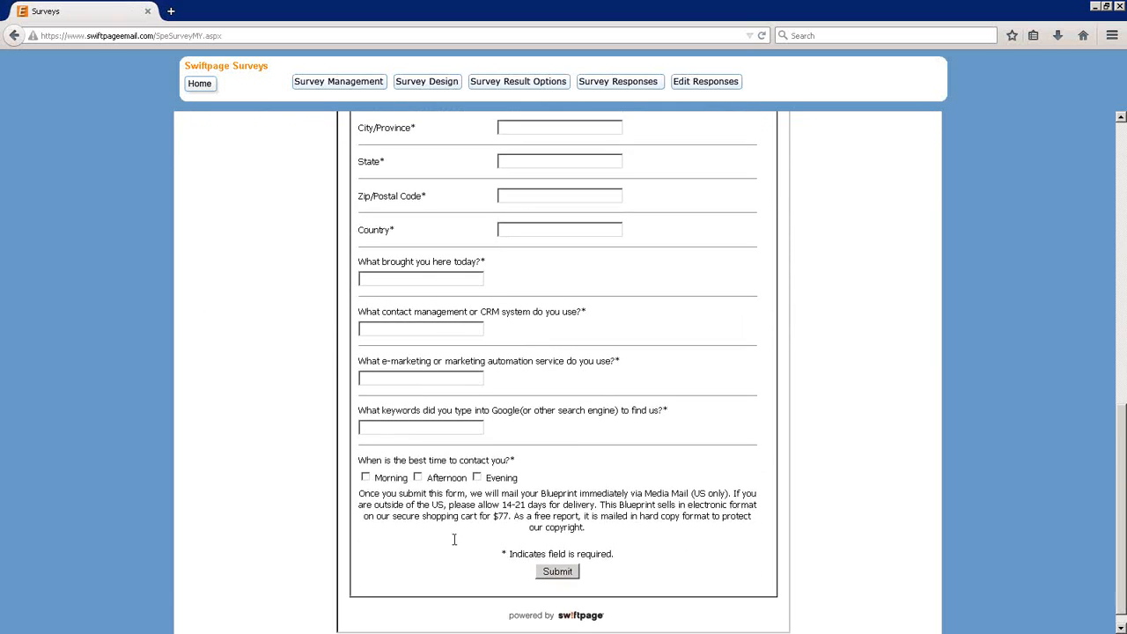
scroll(458, 541, up, 4)
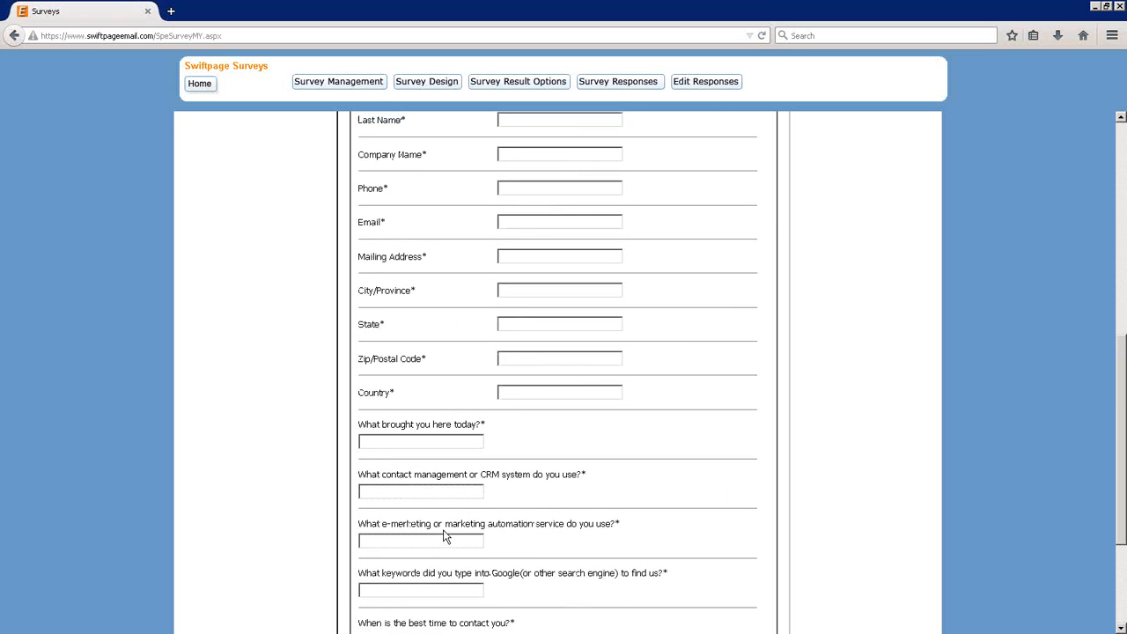
scroll(445, 536, up, 7)
scroll(464, 248, up, 3)
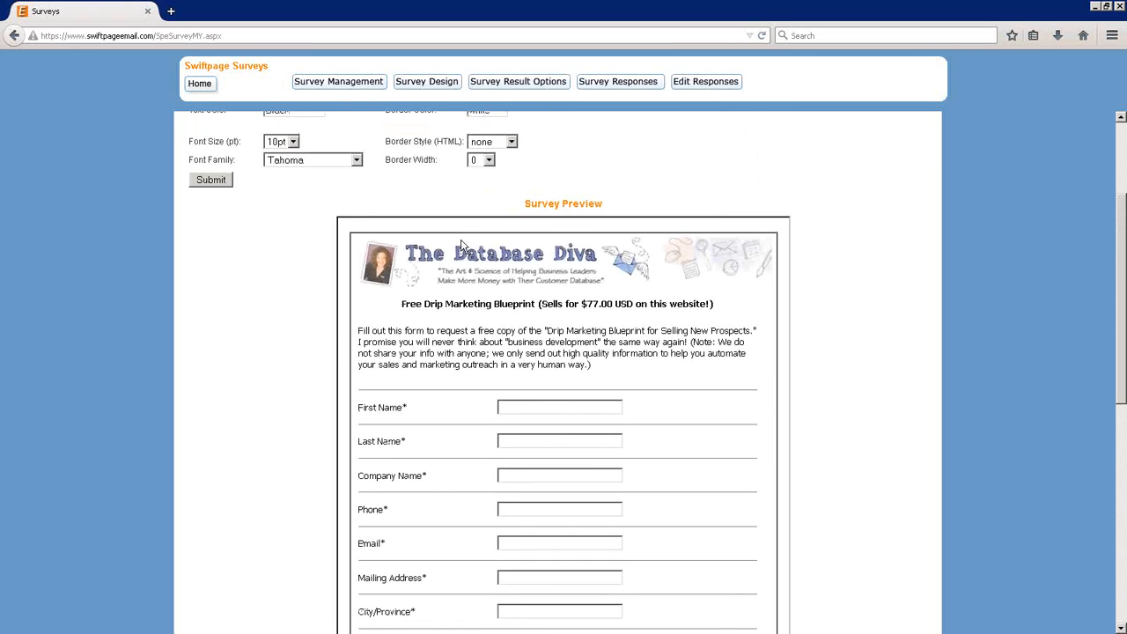
Set the separator height back to 0, keep the Tahoma font, submit the display settings and check the survey preview.
click(487, 250)
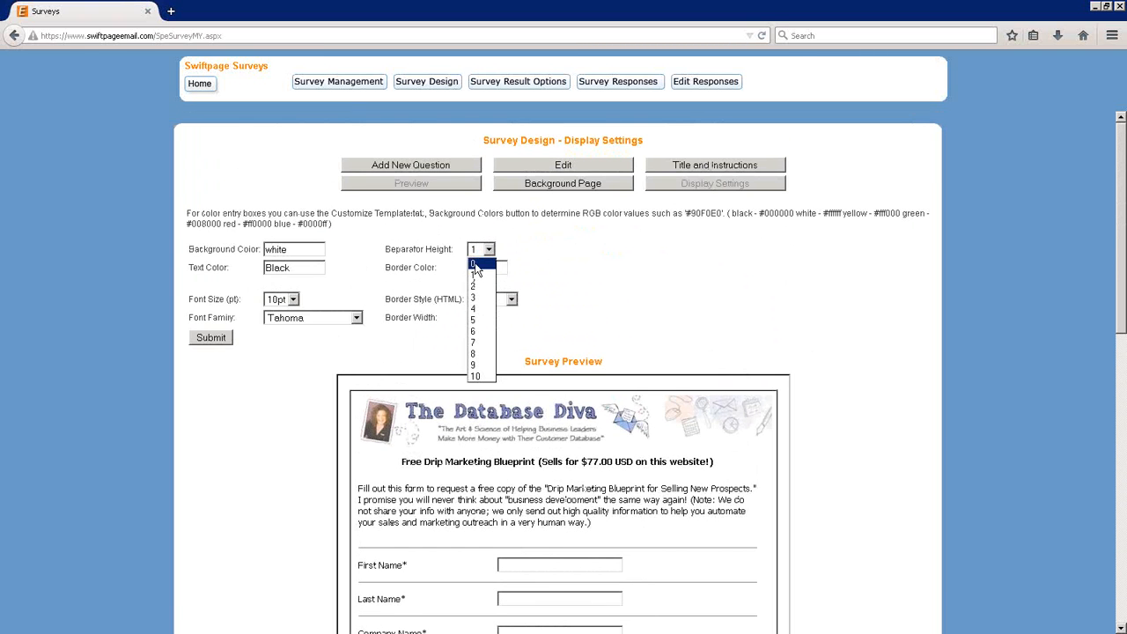
click(473, 263)
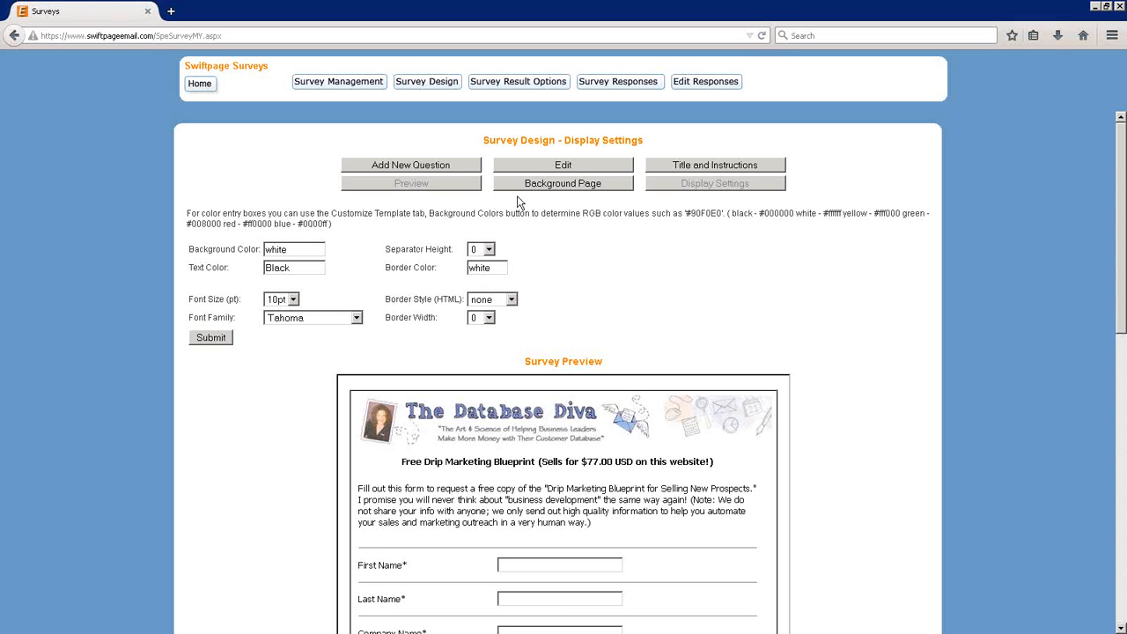
drag(581, 213, 607, 213)
click(612, 235)
scroll(566, 284, down, 2)
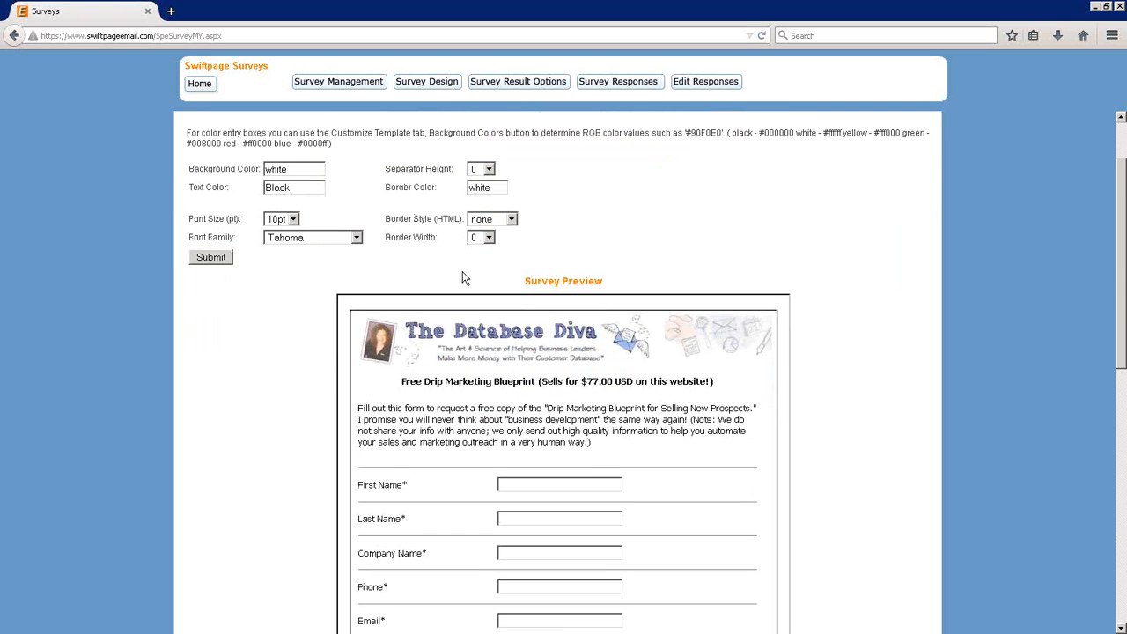
click(357, 245)
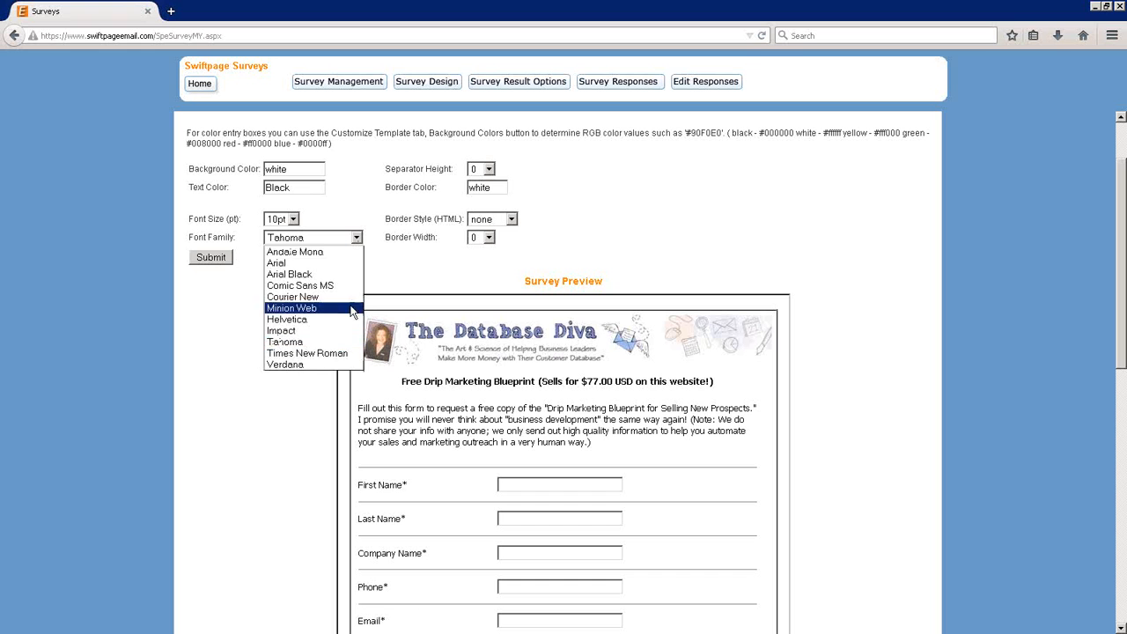
click(408, 269)
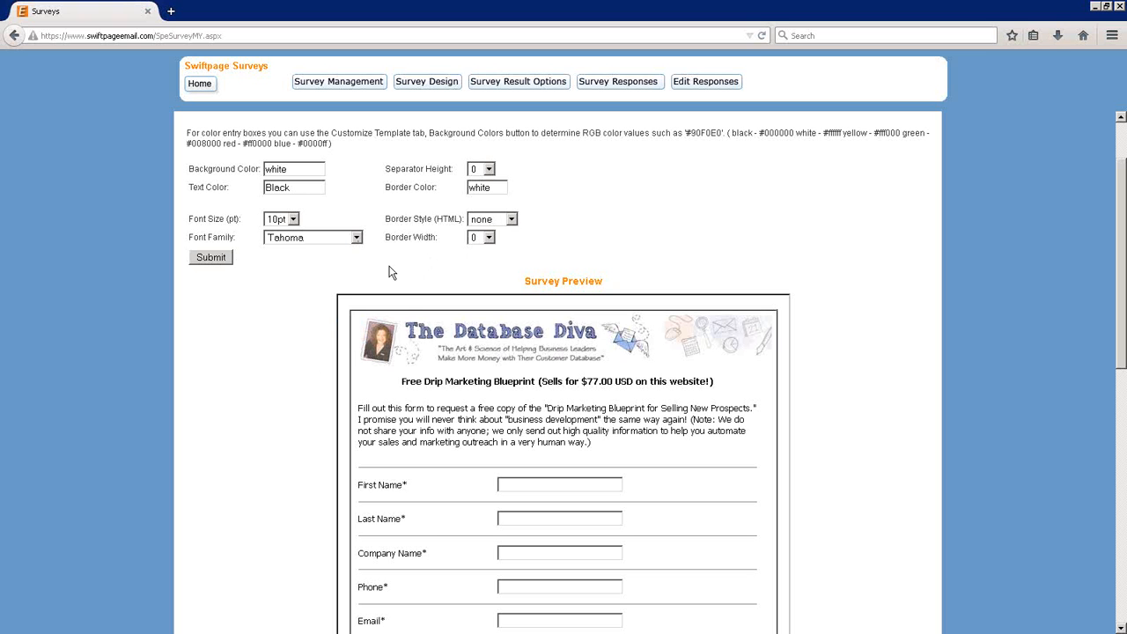
click(219, 259)
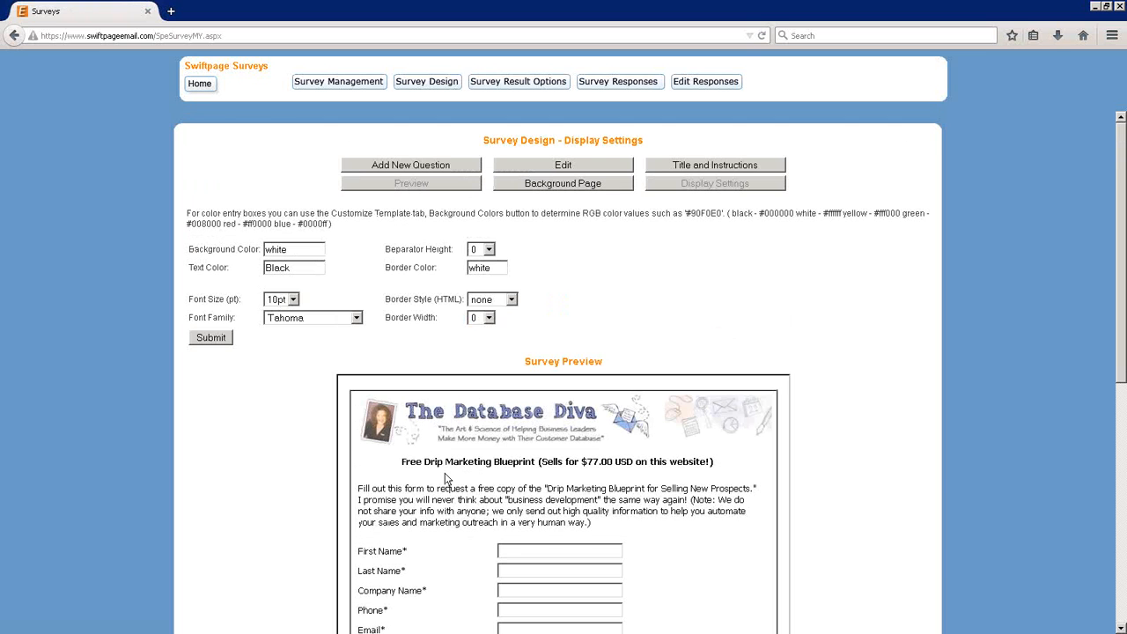
scroll(445, 478, down, 5)
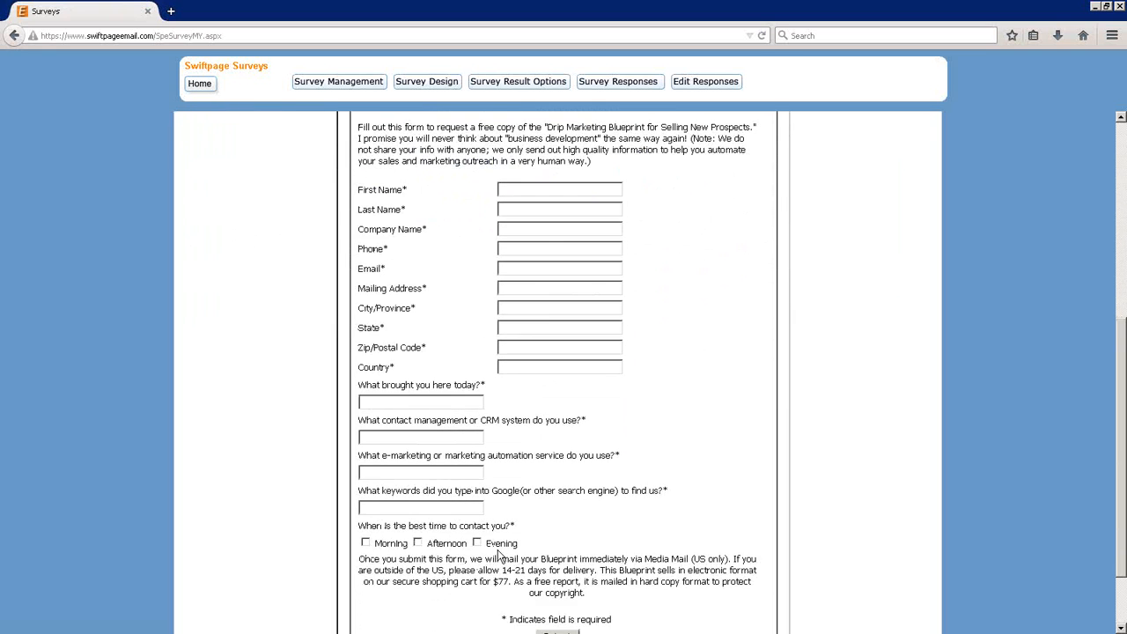
scroll(499, 555, up, 4)
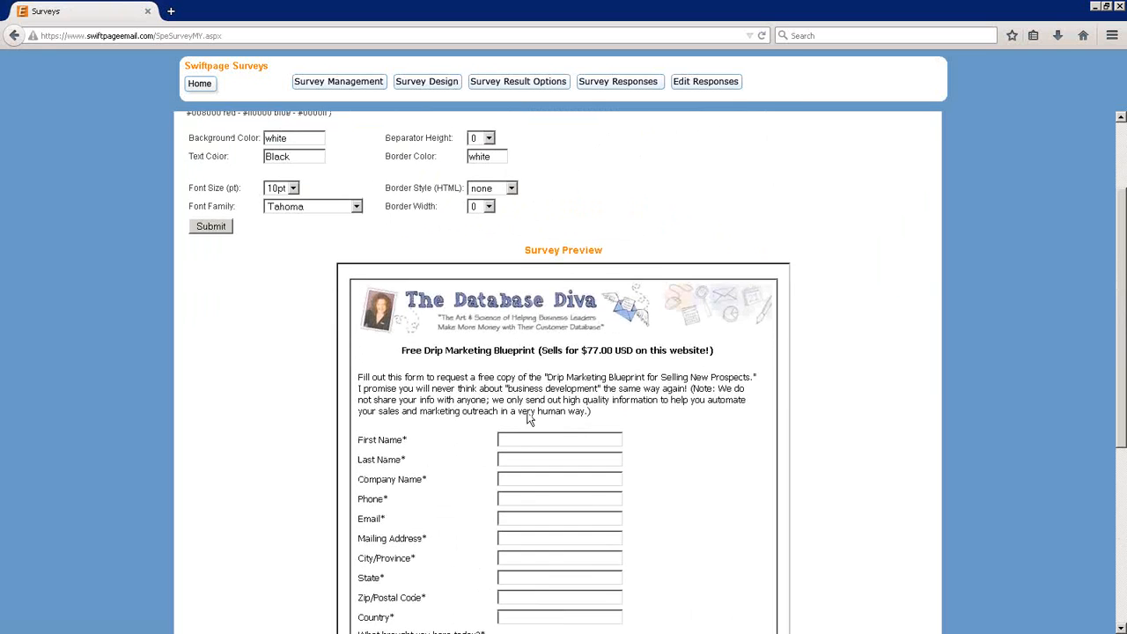
scroll(528, 419, up, 2)
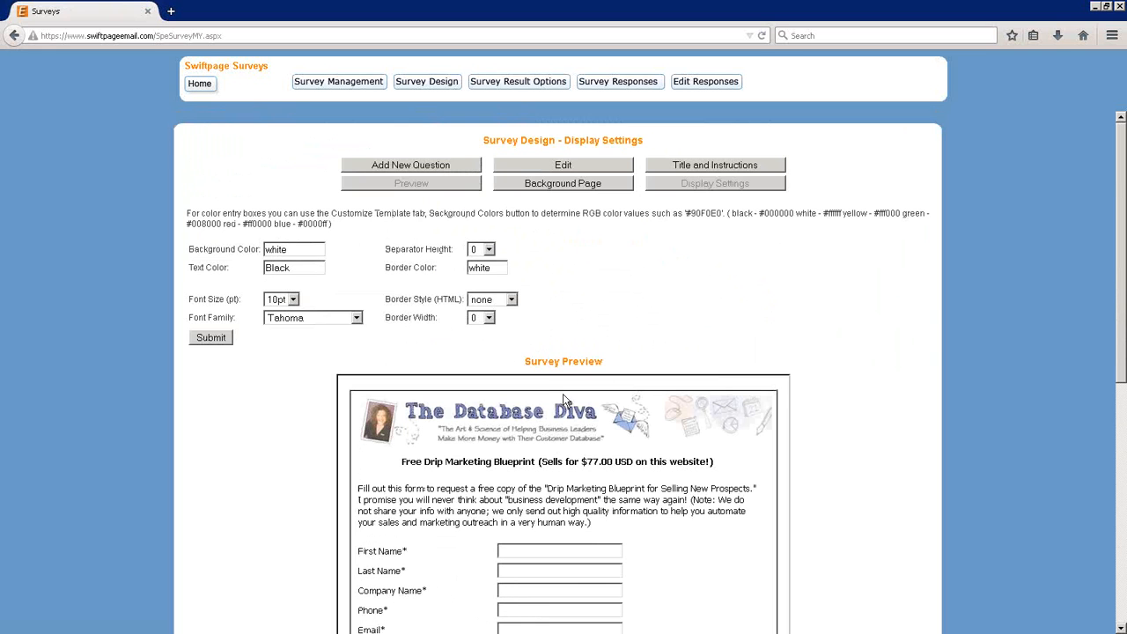
Examine the background page options, including the available survey page templates and the required [[SpeSurveyHere]] key phrase.
click(581, 183)
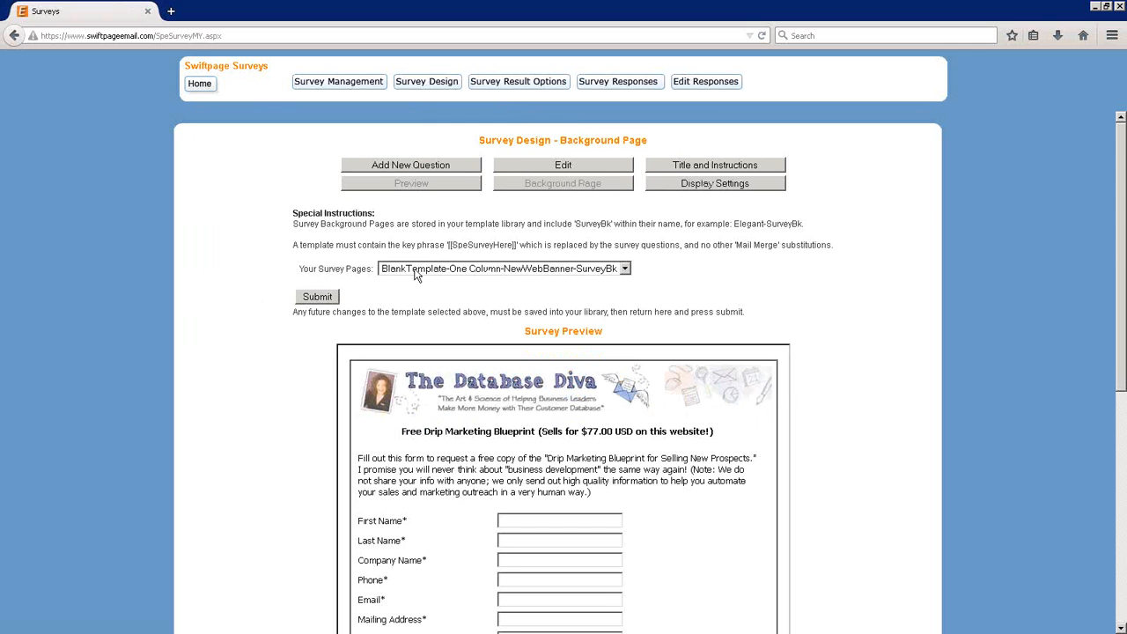
click(482, 271)
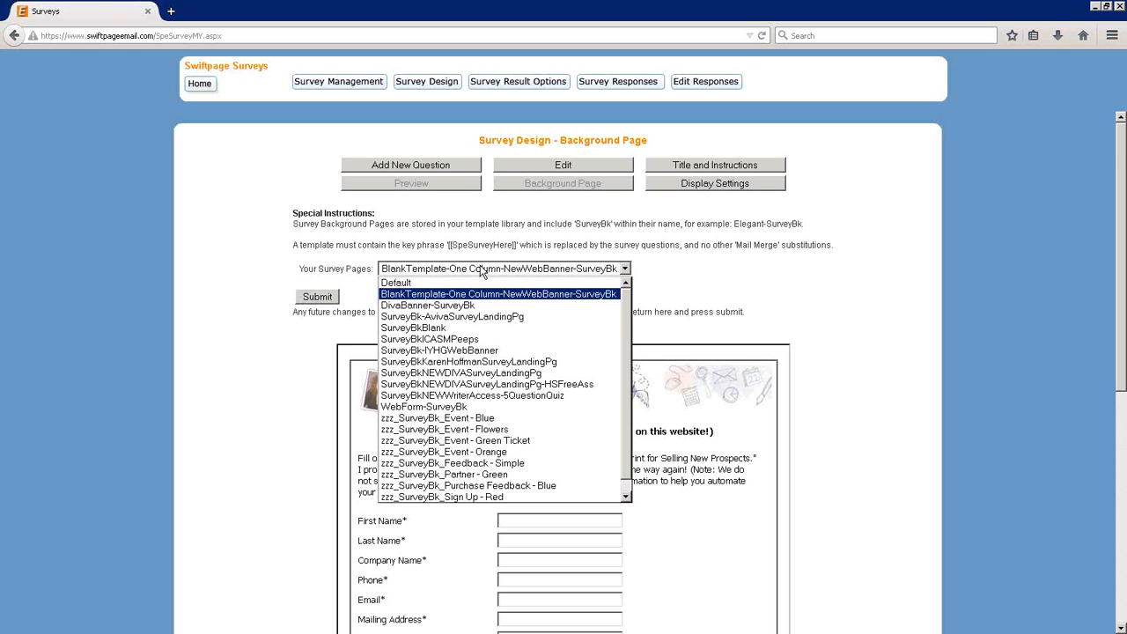
click(674, 275)
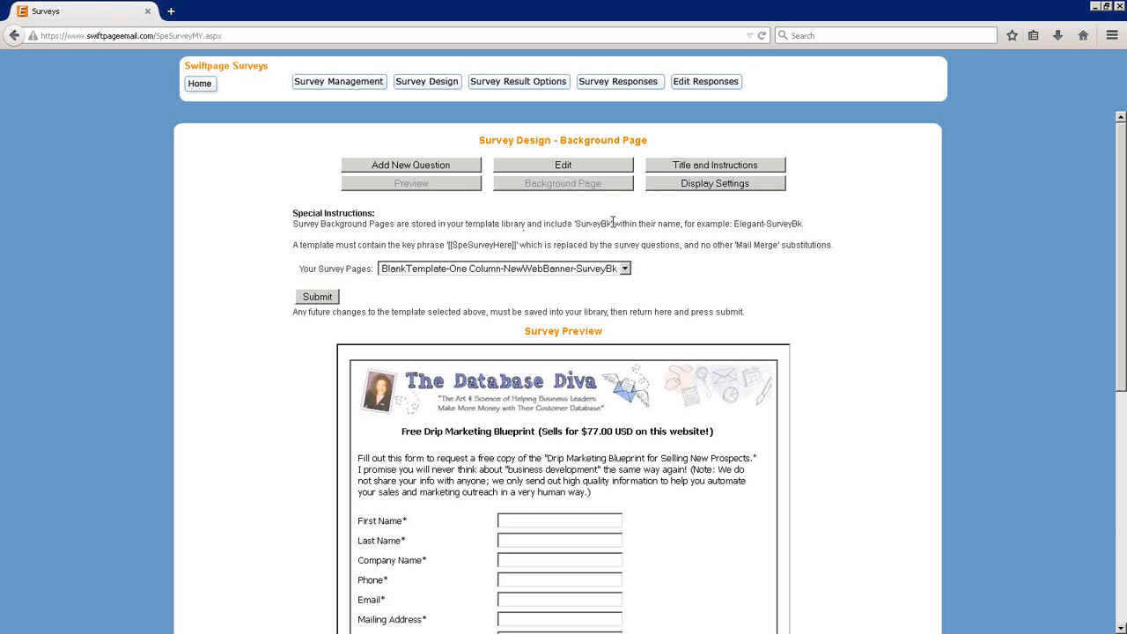
click(598, 270)
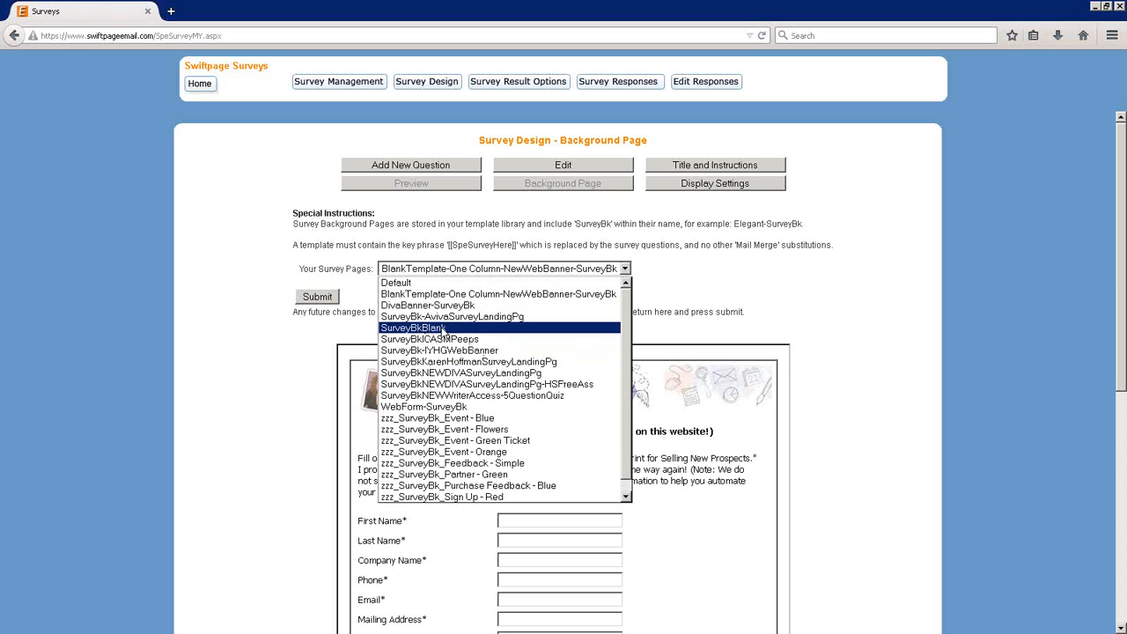
click(704, 279)
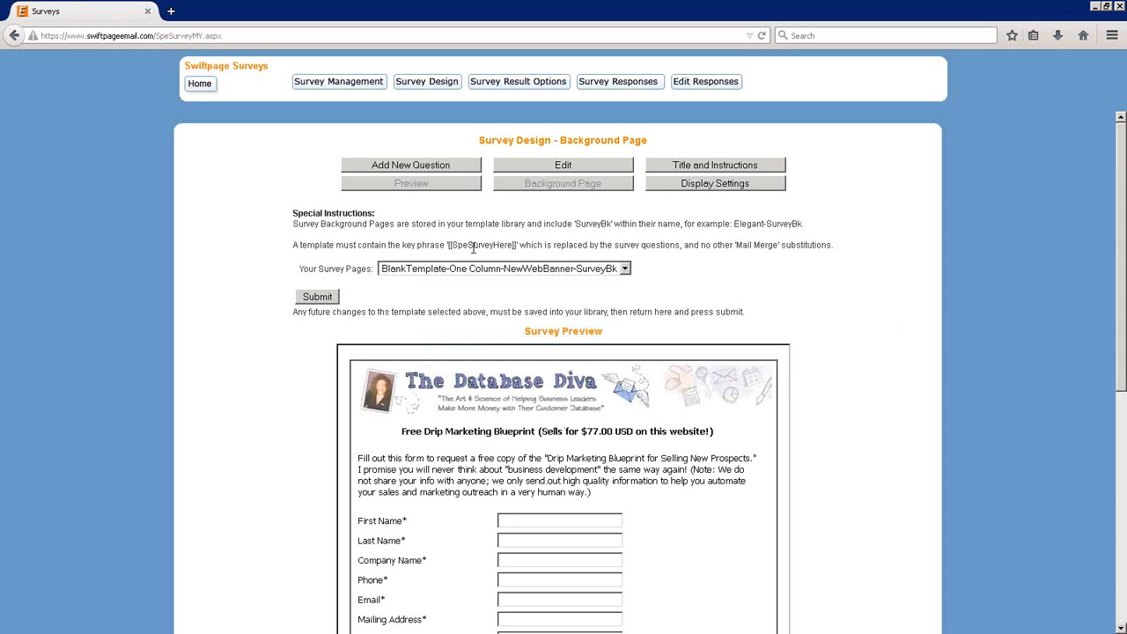
drag(449, 248, 518, 245)
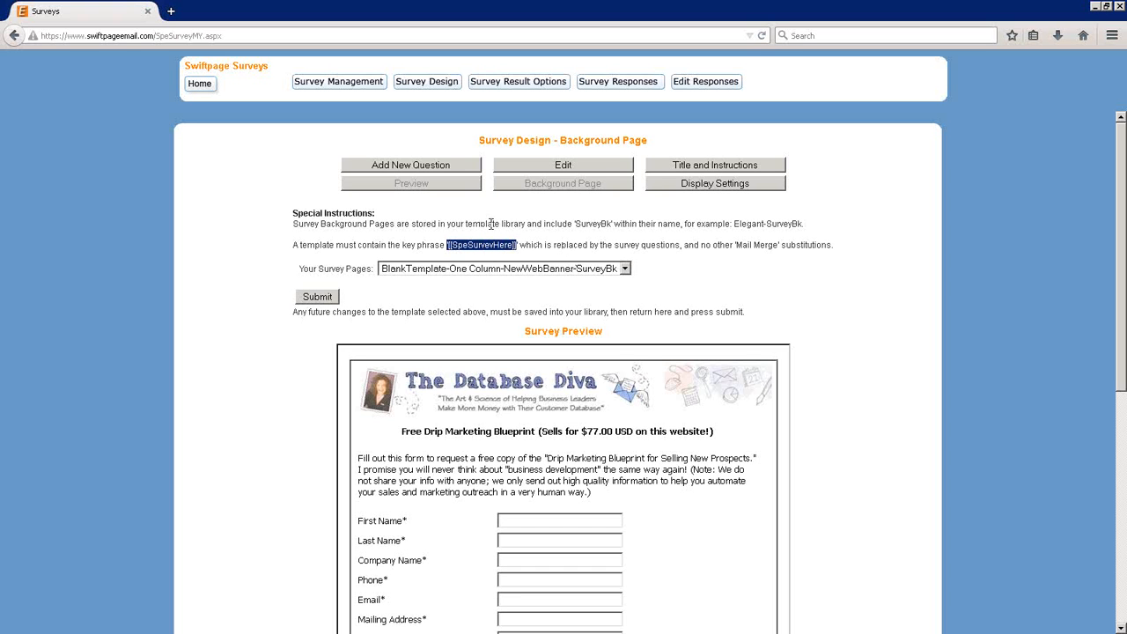
Review the [[SpeSurveyHere]] key phrase requirement and the full survey preview on the background page.
click(560, 240)
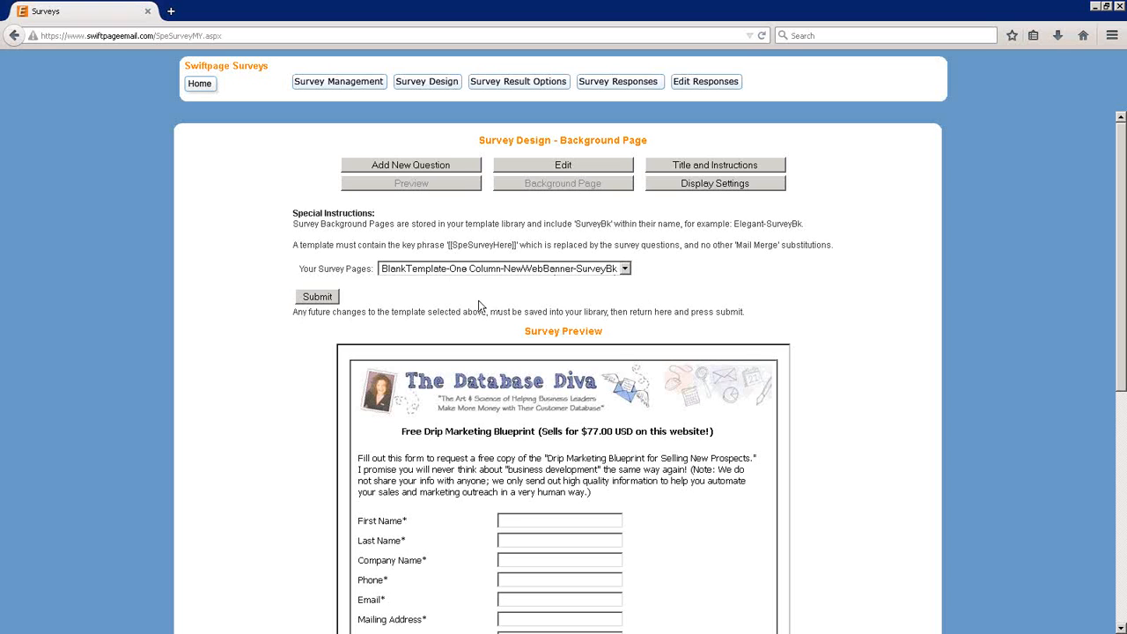
drag(450, 246, 469, 249)
click(546, 238)
scroll(686, 565, down, 3)
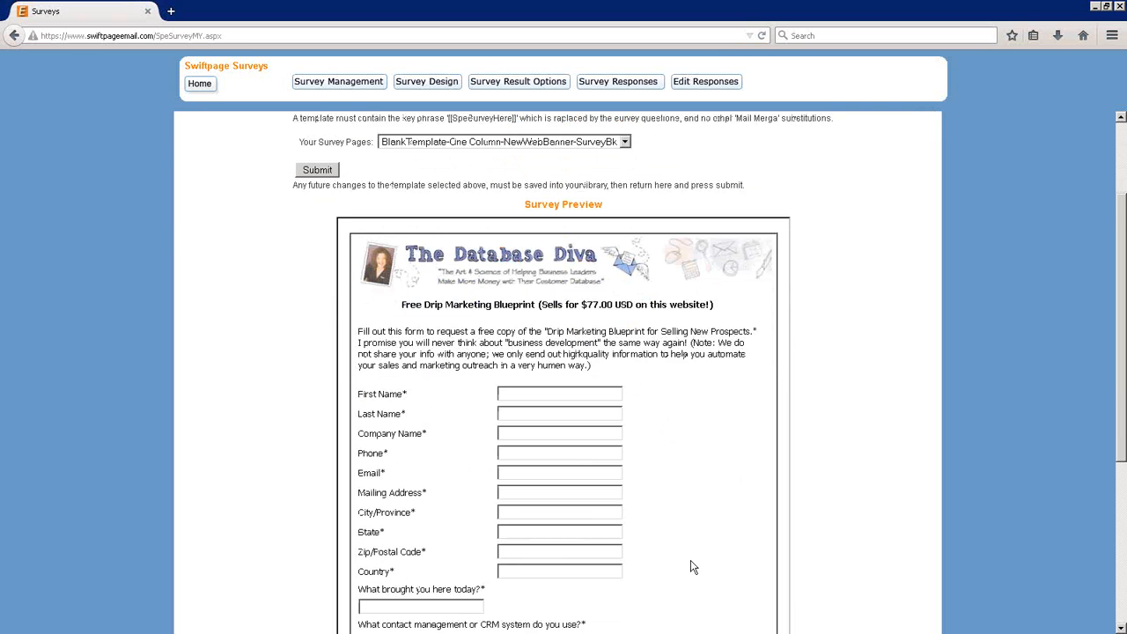
scroll(691, 566, up, 3)
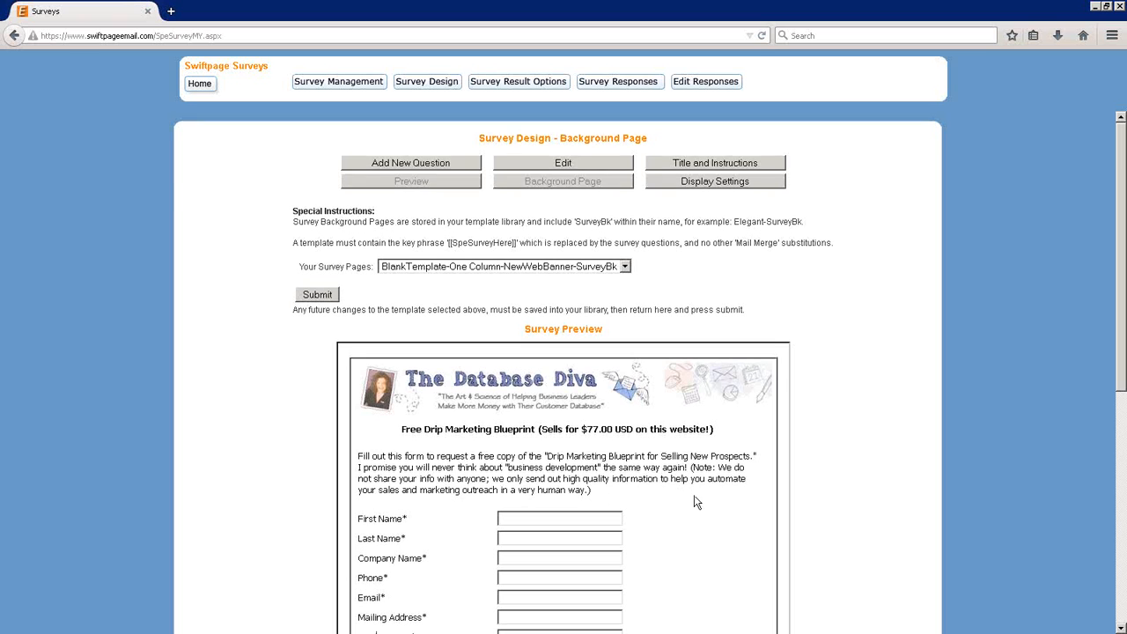
scroll(528, 352, down, 2)
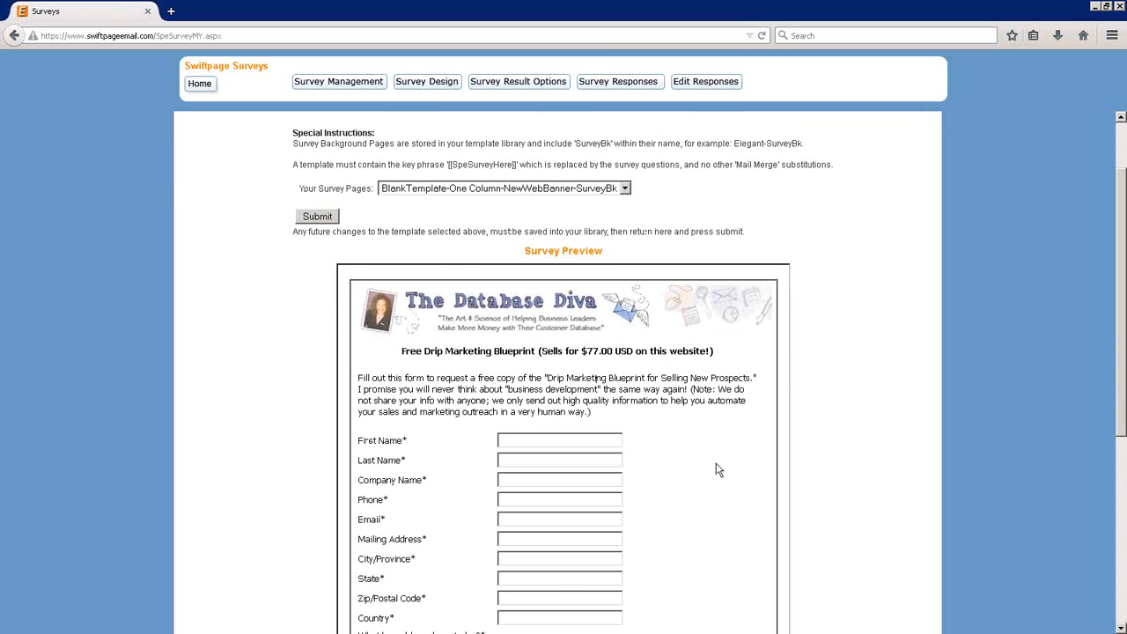
scroll(719, 467, down, 6)
scroll(718, 476, up, 8)
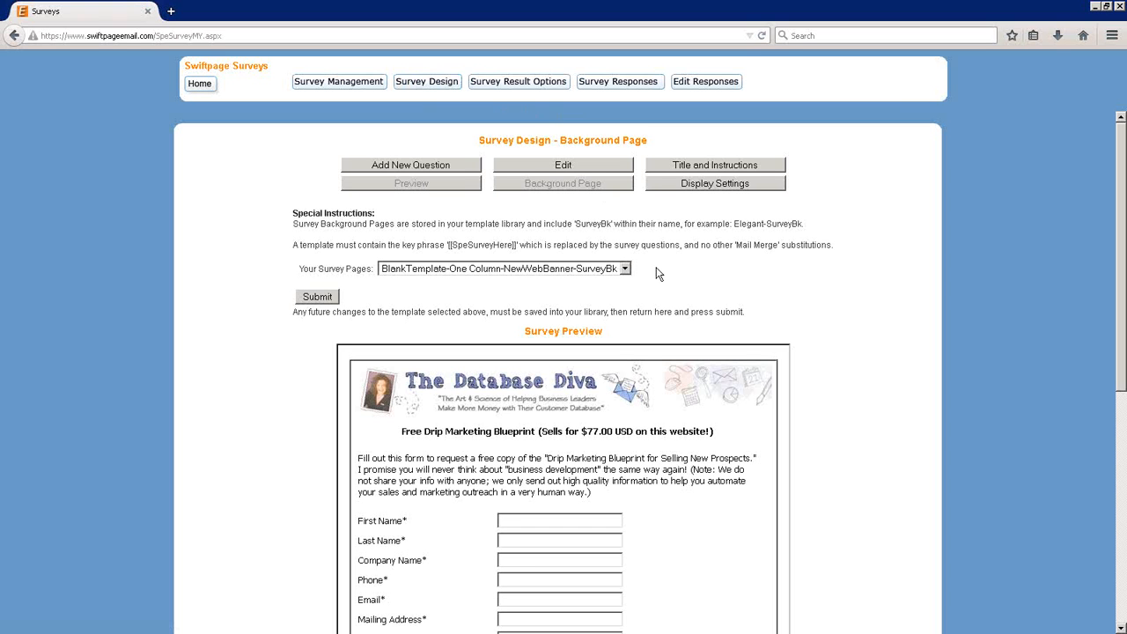
Step through the survey result options with all four enabled, enlarge the email acknowledgement message to review it, and submit it.
click(507, 82)
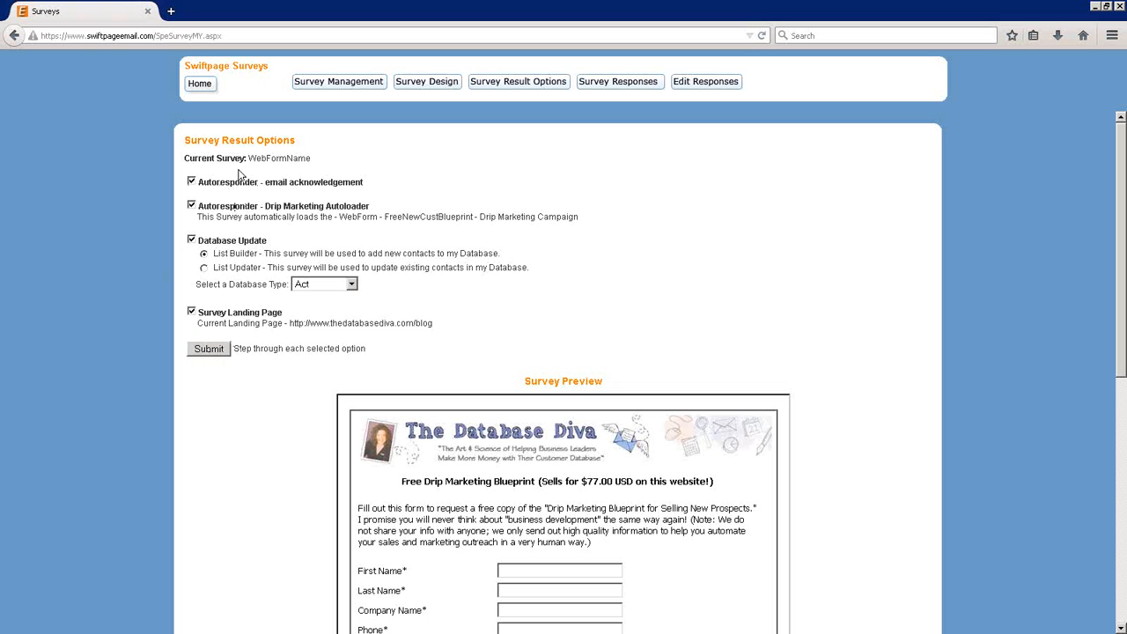
click(214, 352)
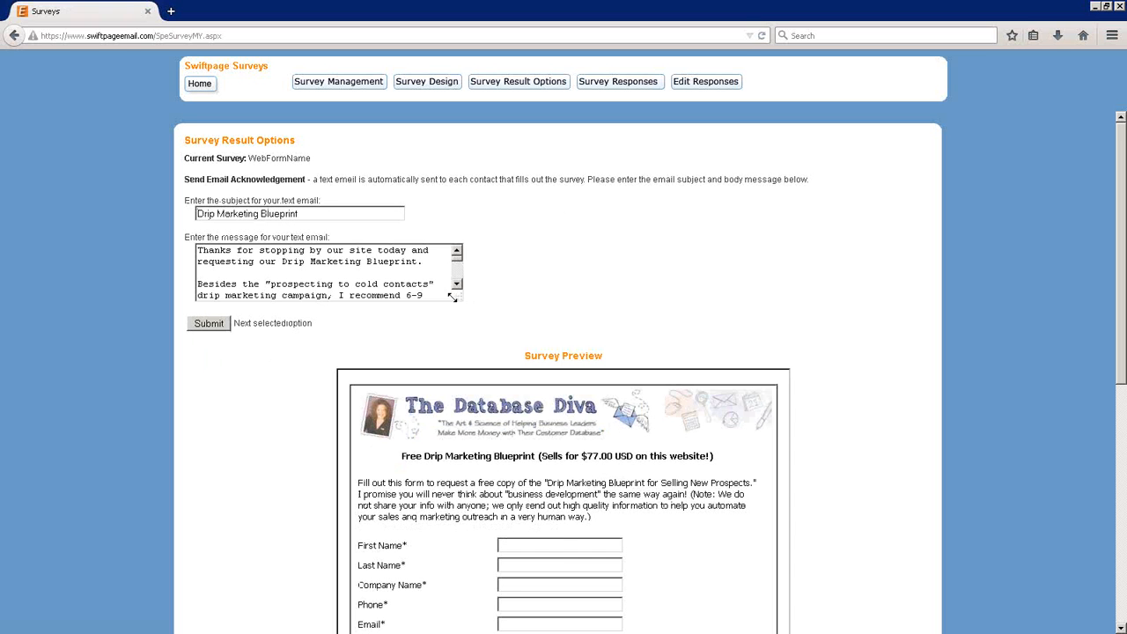
drag(456, 299, 554, 489)
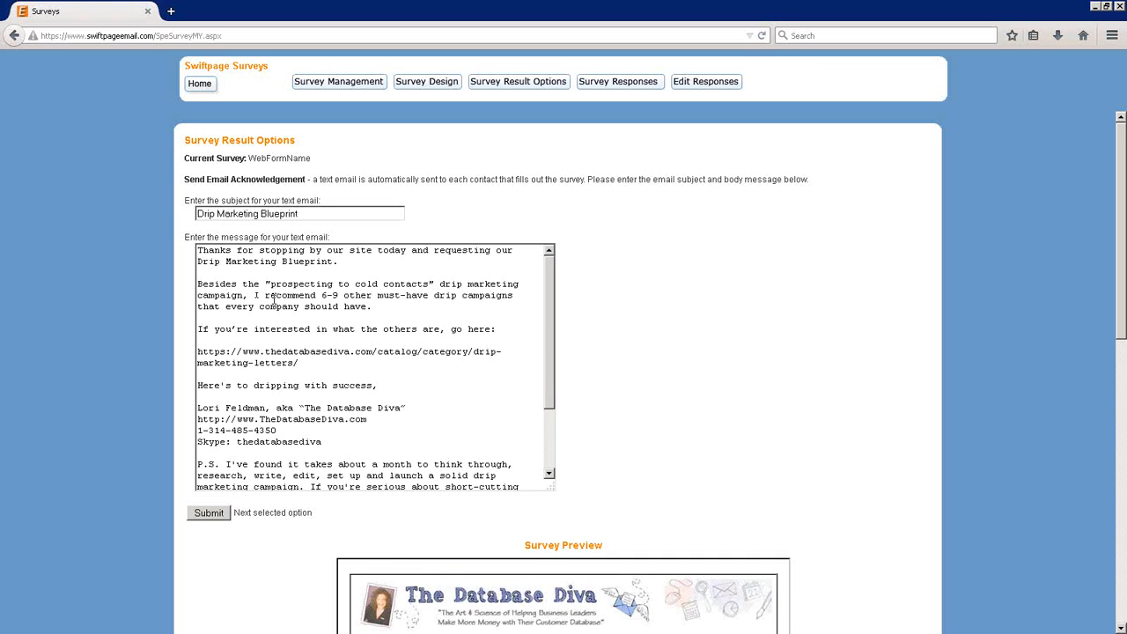
click(199, 351)
click(210, 513)
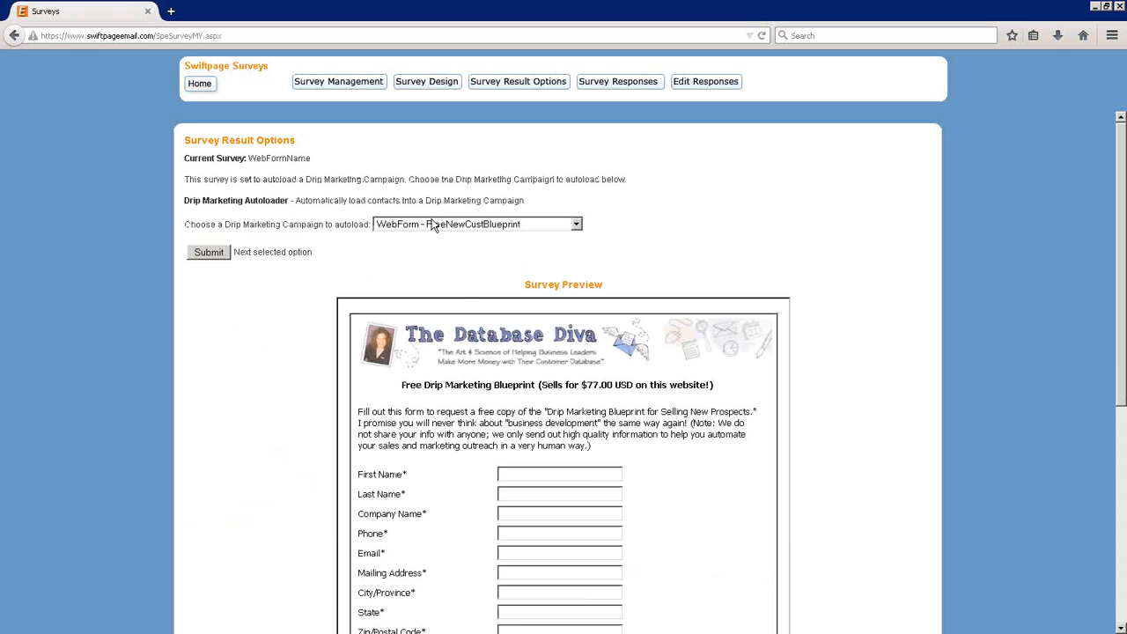
Review the available drip marketing campaigns, keep WebForm - FreeNewCustBlueprint as the campaign to autoload, and submit it.
click(577, 227)
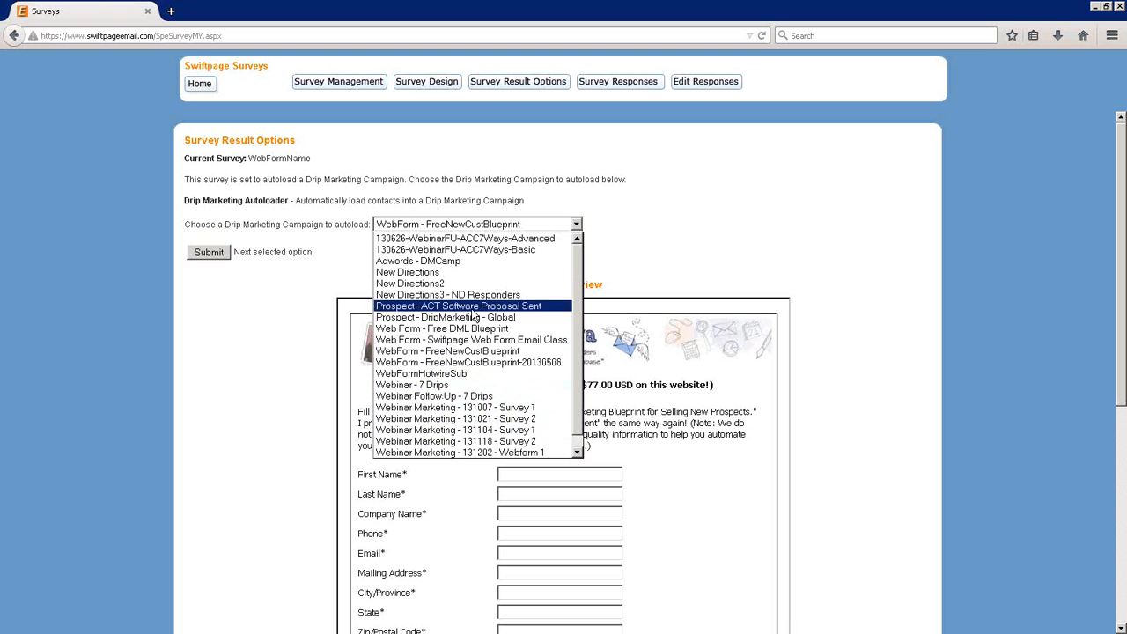
click(667, 254)
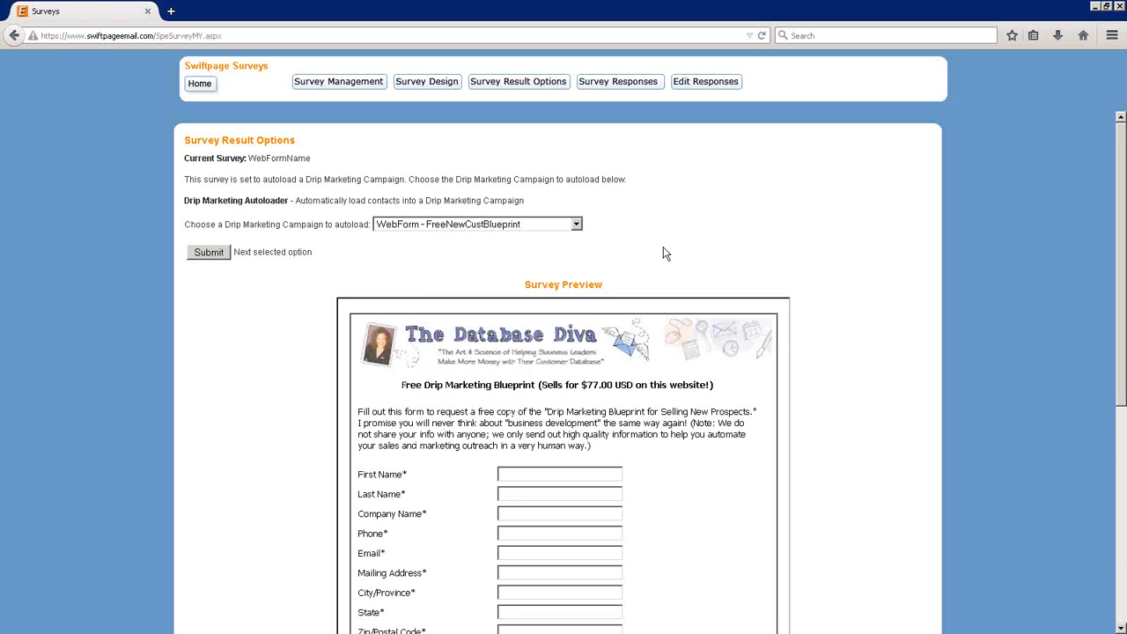
click(209, 253)
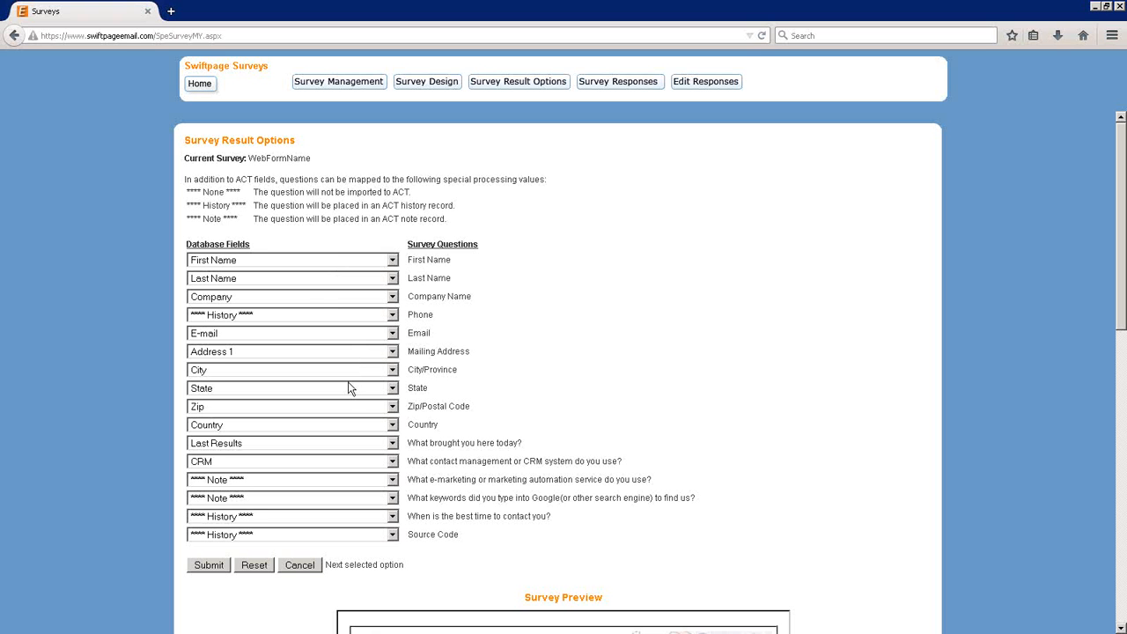
Map the Phone survey question to the Phone database field.
click(391, 315)
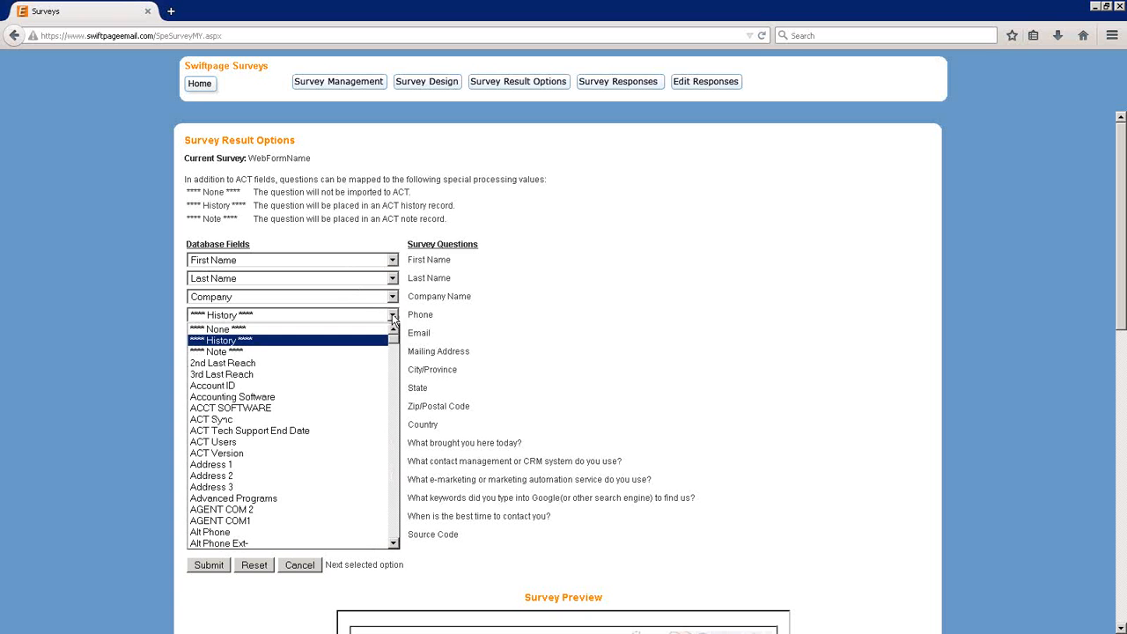
mouse_move(393, 341)
mouse_down()
mouse_move(393, 393)
mouse_move(403, 344)
mouse_up()
drag(396, 348, 402, 456)
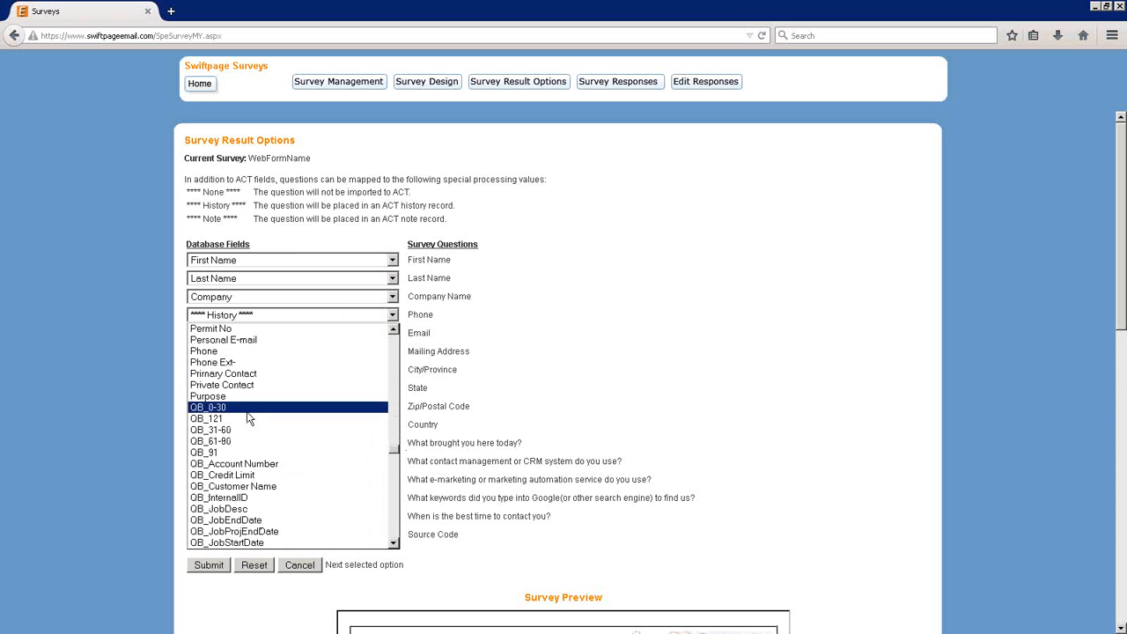
click(214, 350)
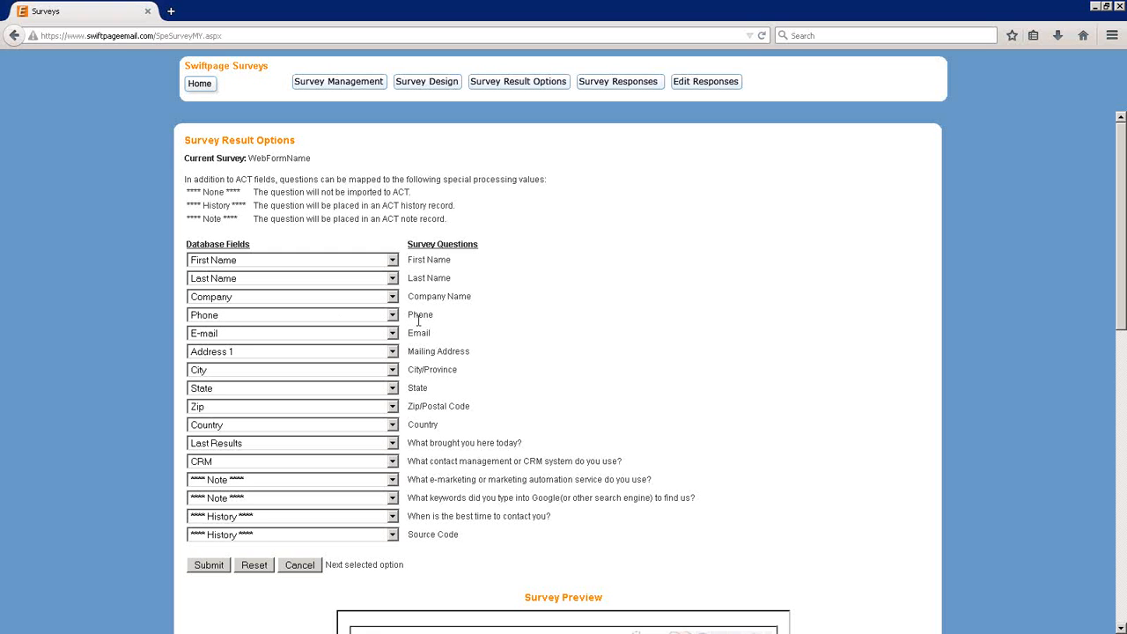
drag(410, 314, 440, 322)
click(440, 322)
Map the e-marketing service question to History and the Source Code question to the Source Code field, and submit the field mapping.
click(393, 479)
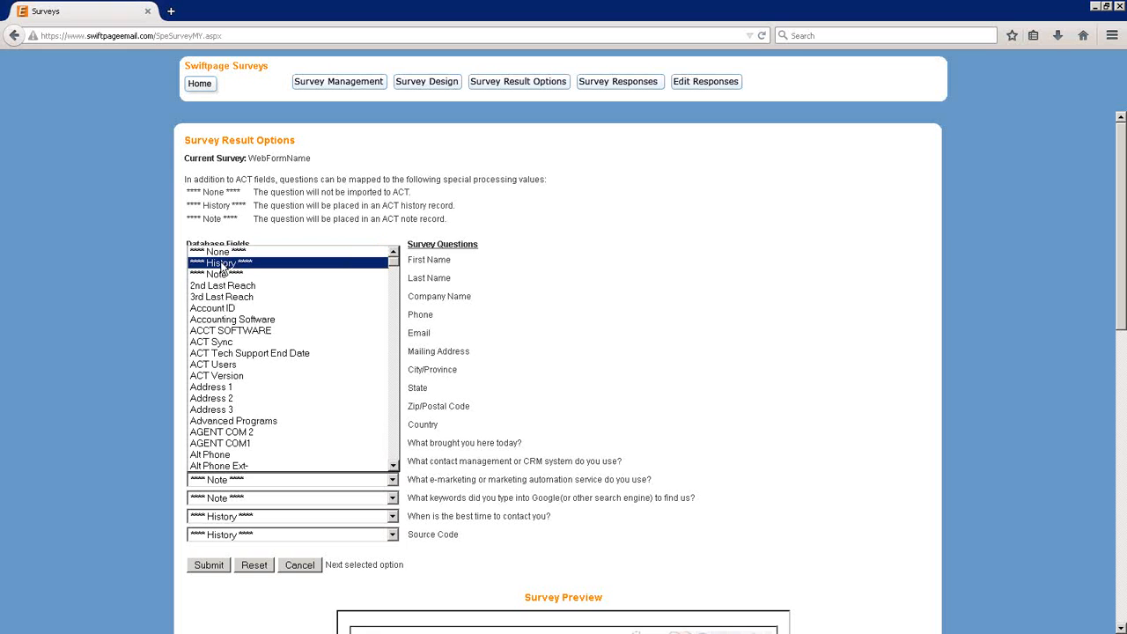
click(222, 264)
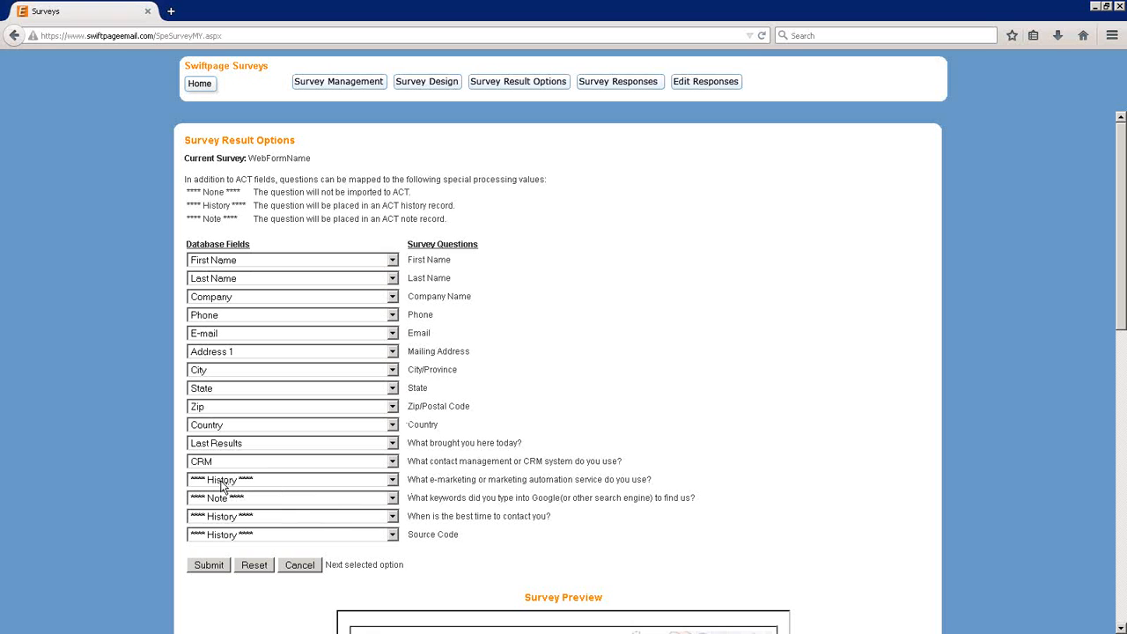
click(392, 535)
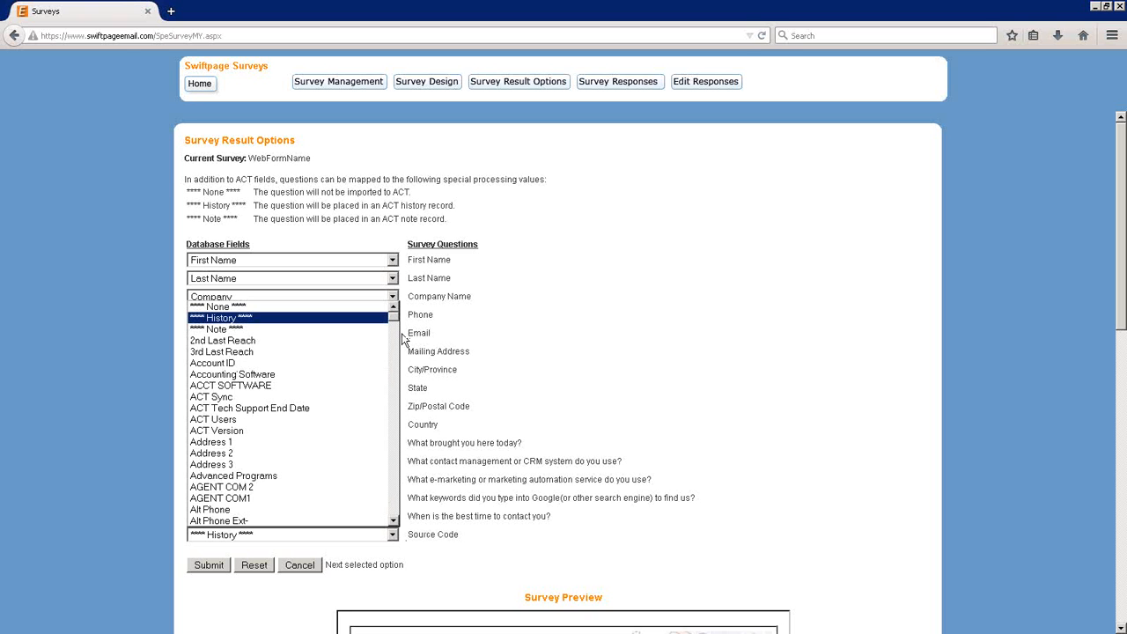
scroll(398, 324, down, 1)
drag(398, 324, 392, 453)
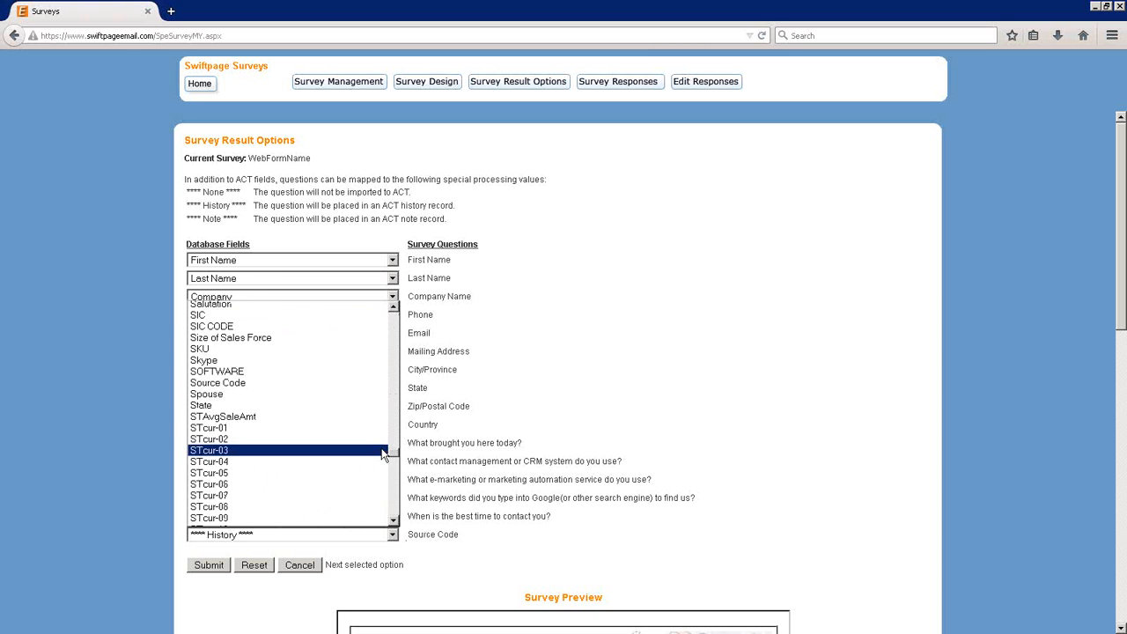
click(216, 382)
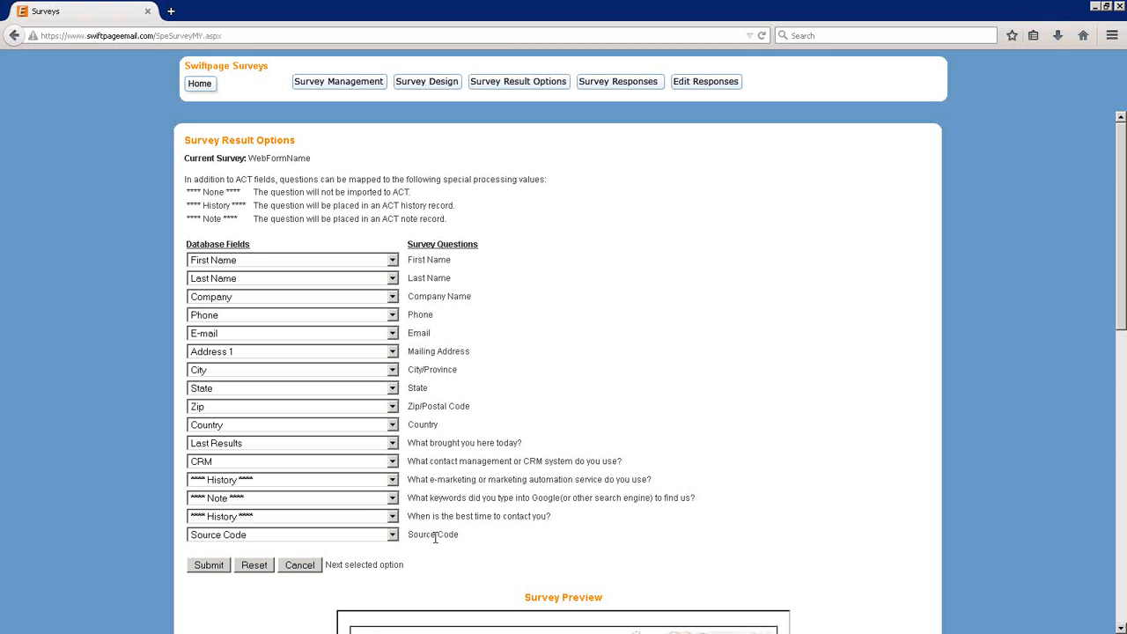
click(216, 568)
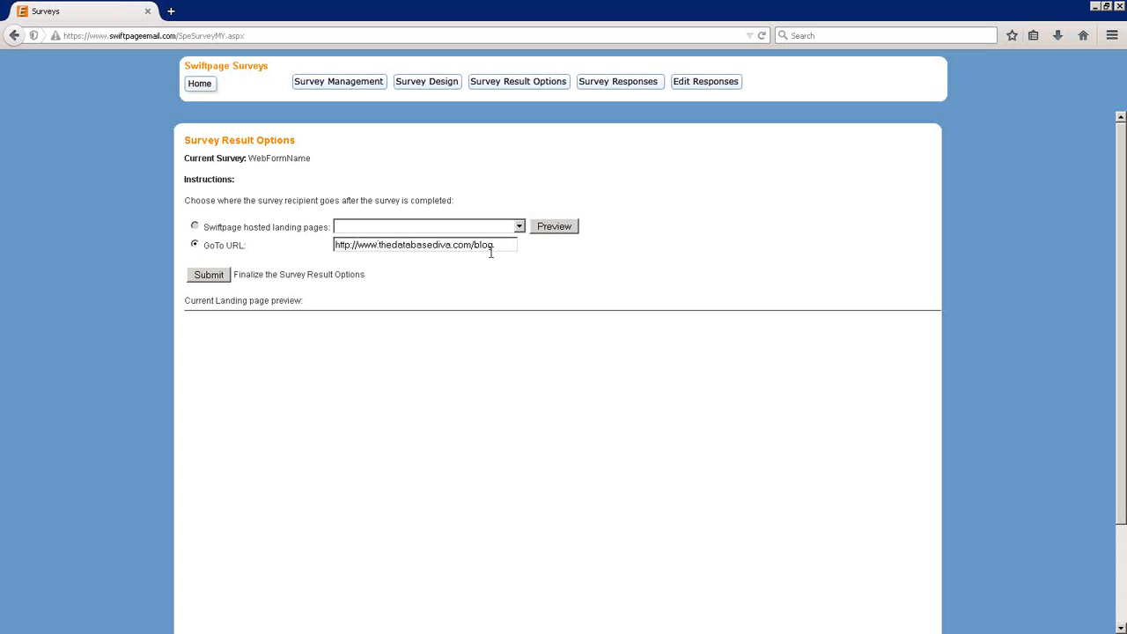
click(219, 276)
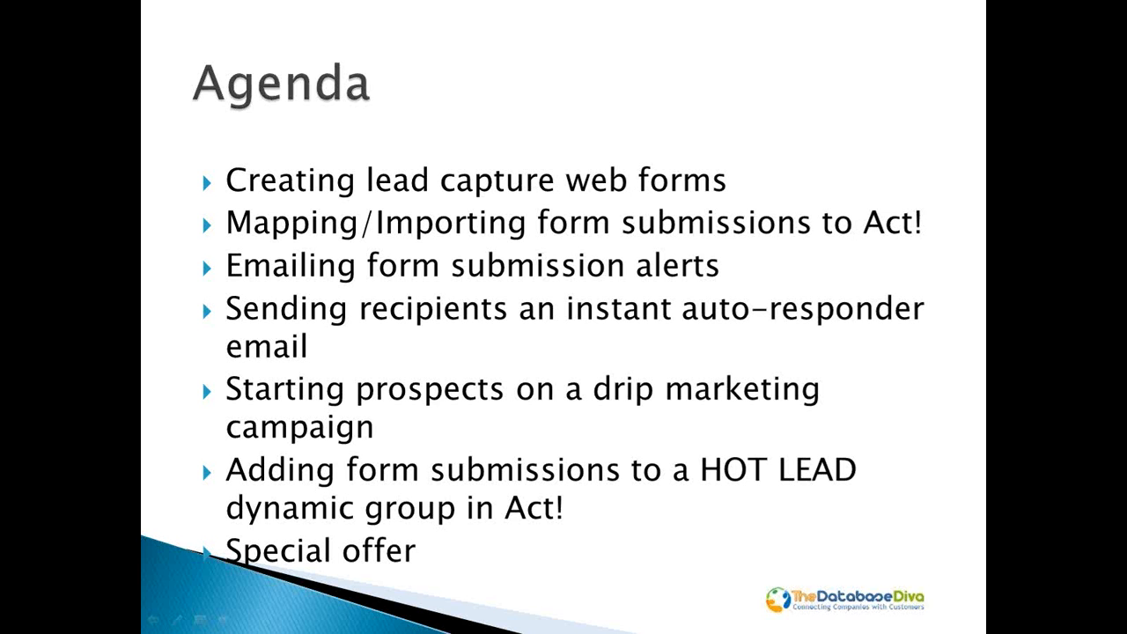
key(alt+Tab)
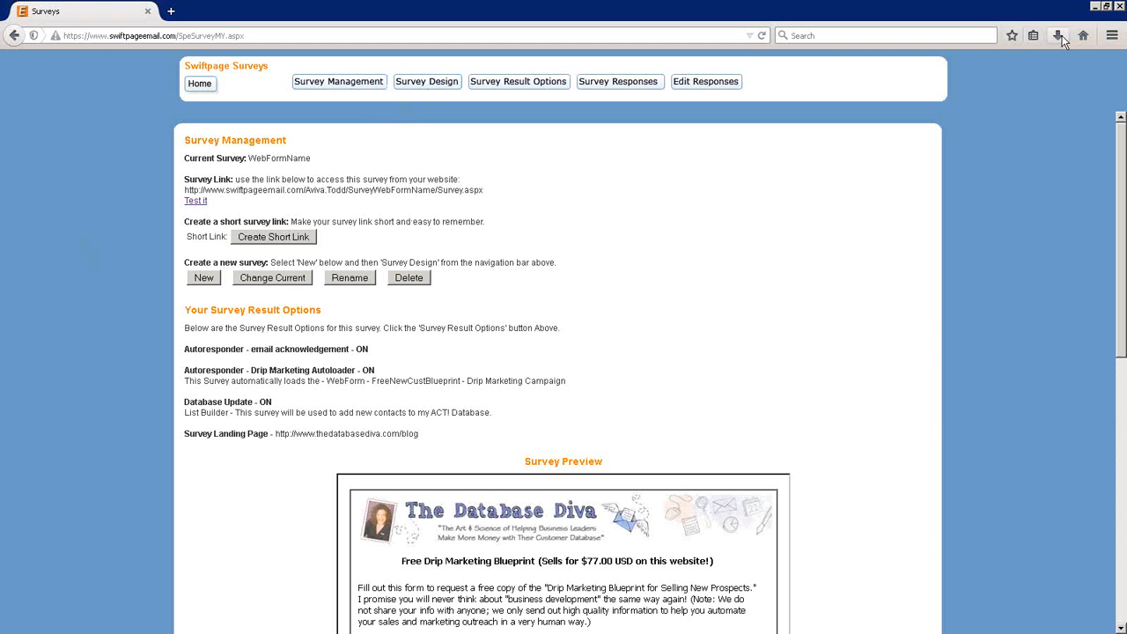
click(1120, 7)
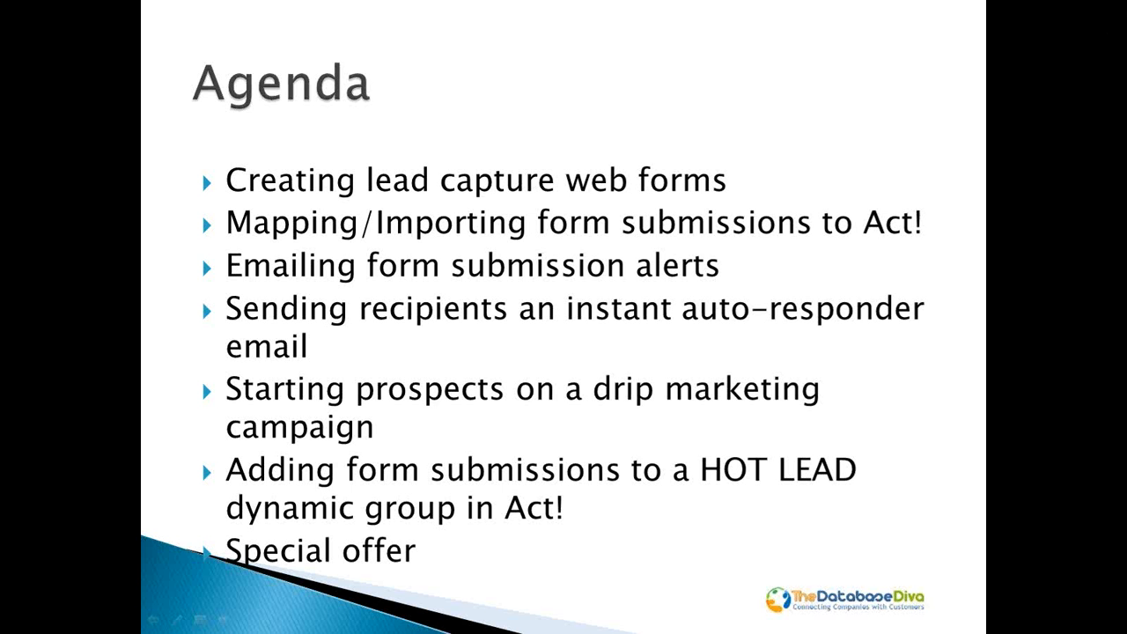
Switch to Act!, open the Swiftpage emarketing survey list and select the WebFormFreeNewCustBluprint survey.
key(alt+Tab)
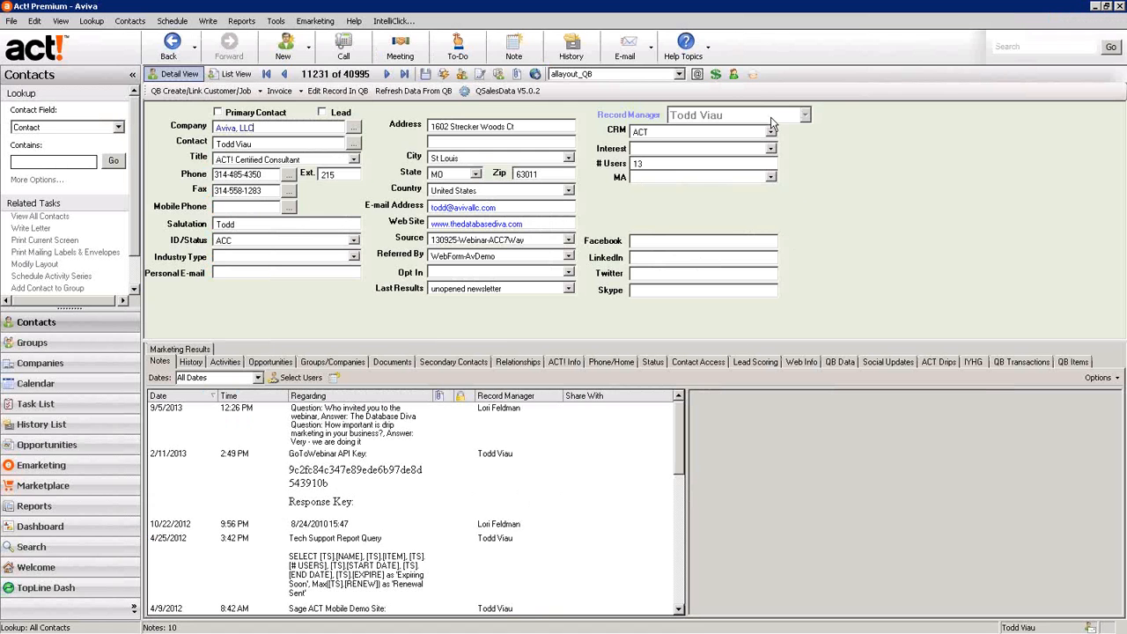
click(753, 76)
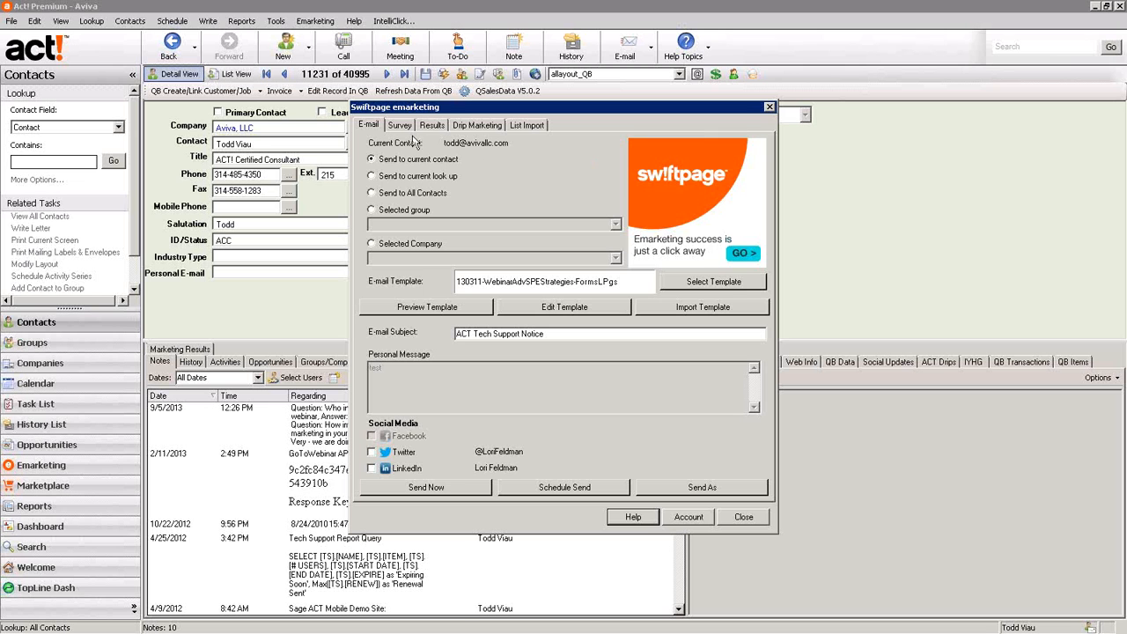
click(400, 125)
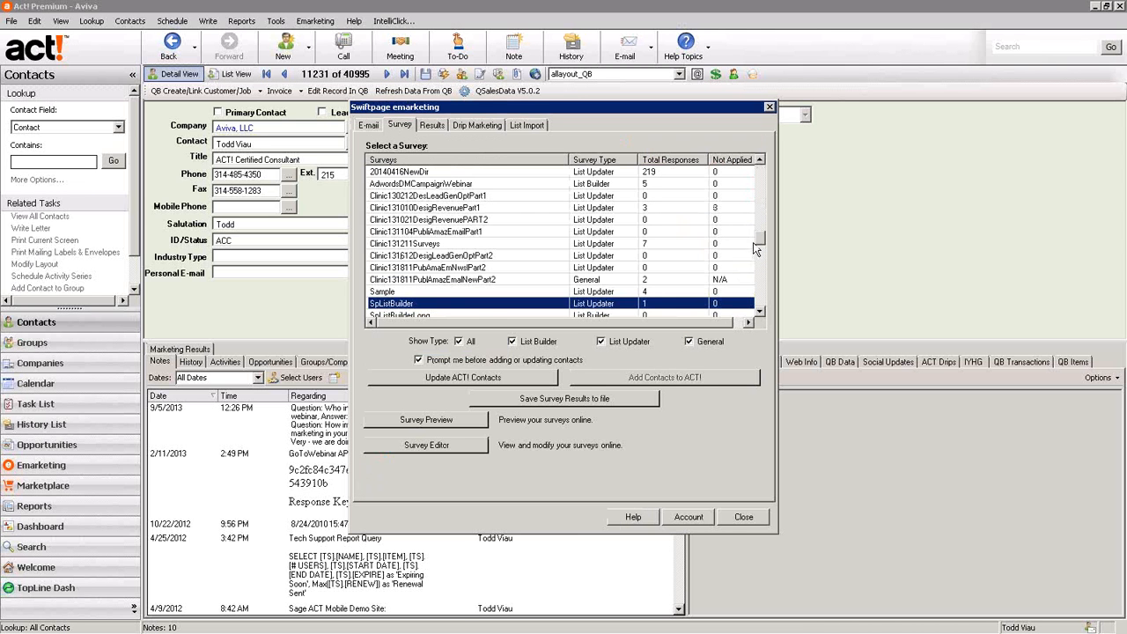
drag(753, 246, 765, 261)
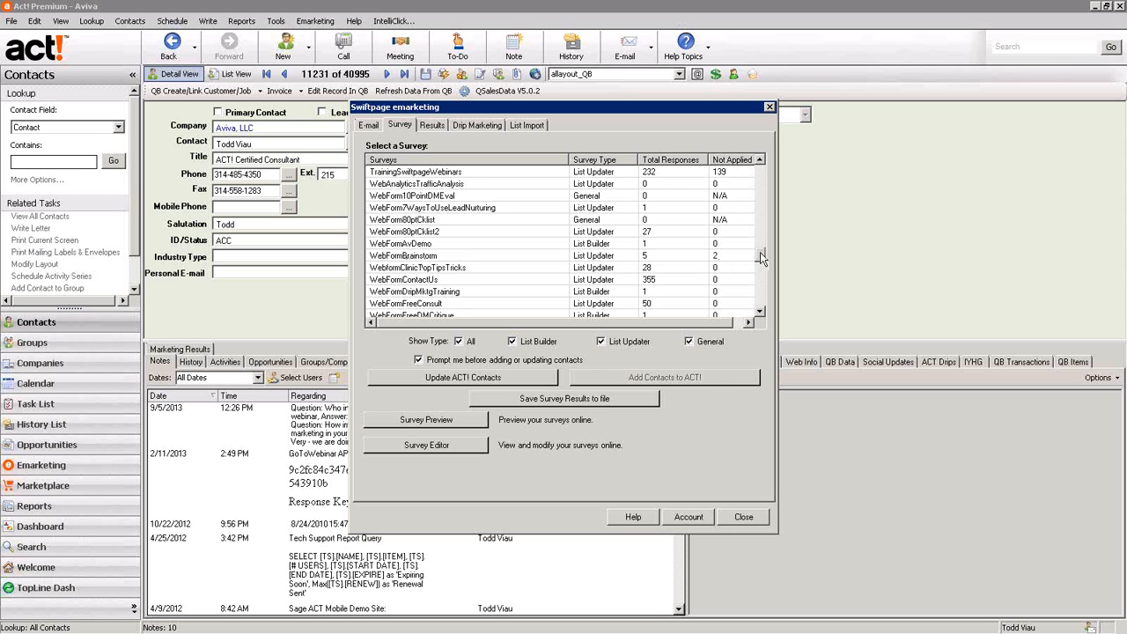
drag(759, 252, 760, 258)
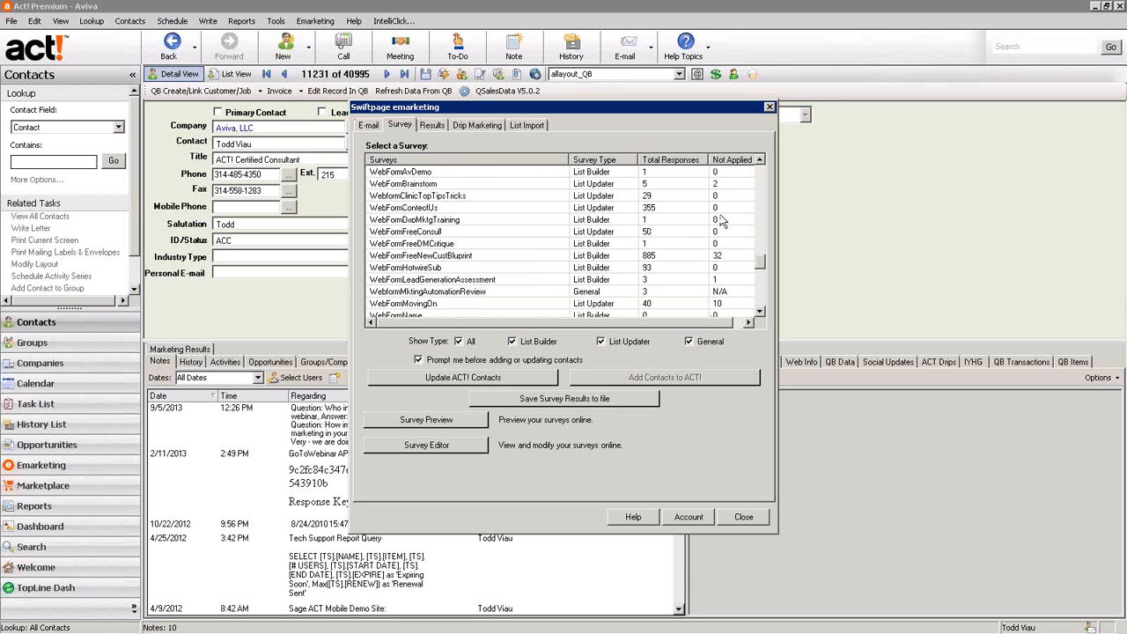
click(719, 256)
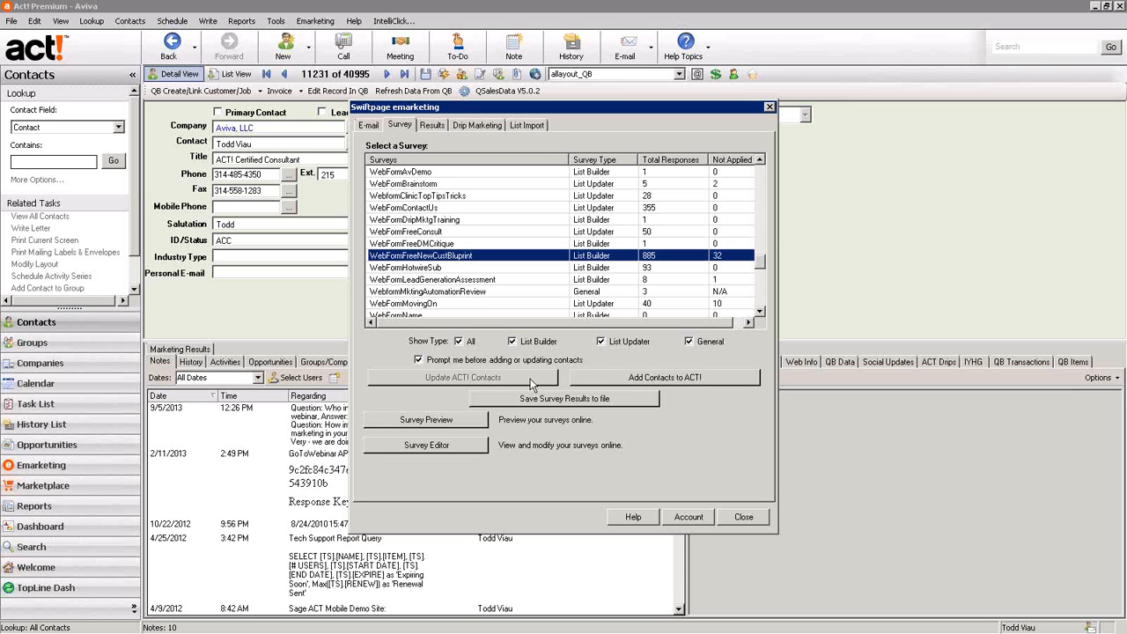
Retrieve the selected survey's unapplied responses for ACT!, review the first new contact's field values, and exit without adding any contacts.
click(685, 382)
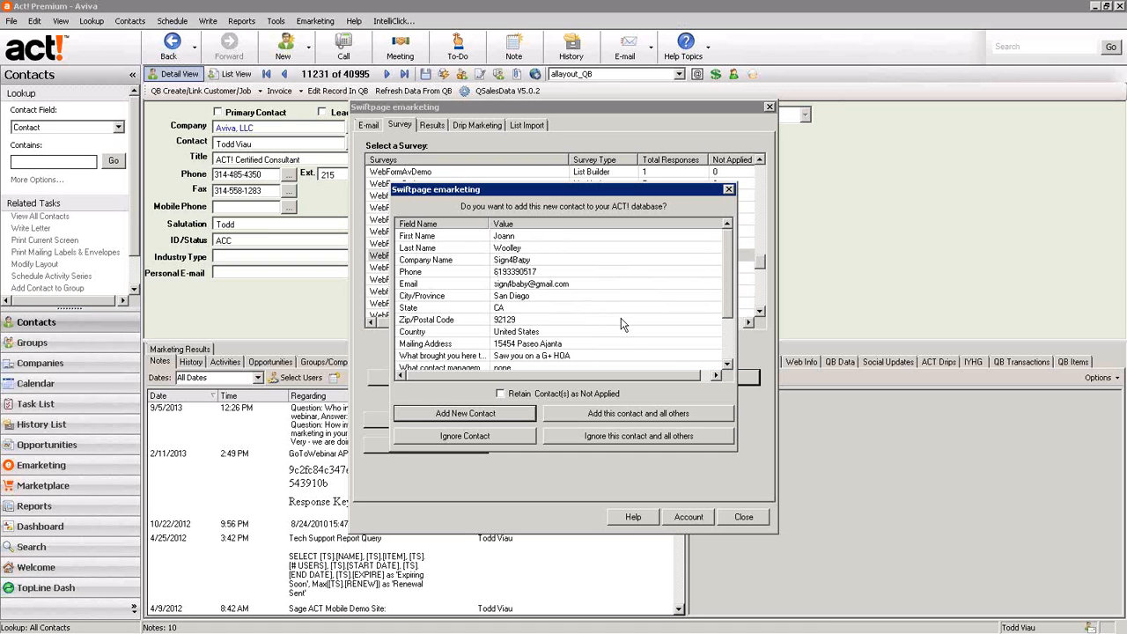
scroll(727, 280, down, 2)
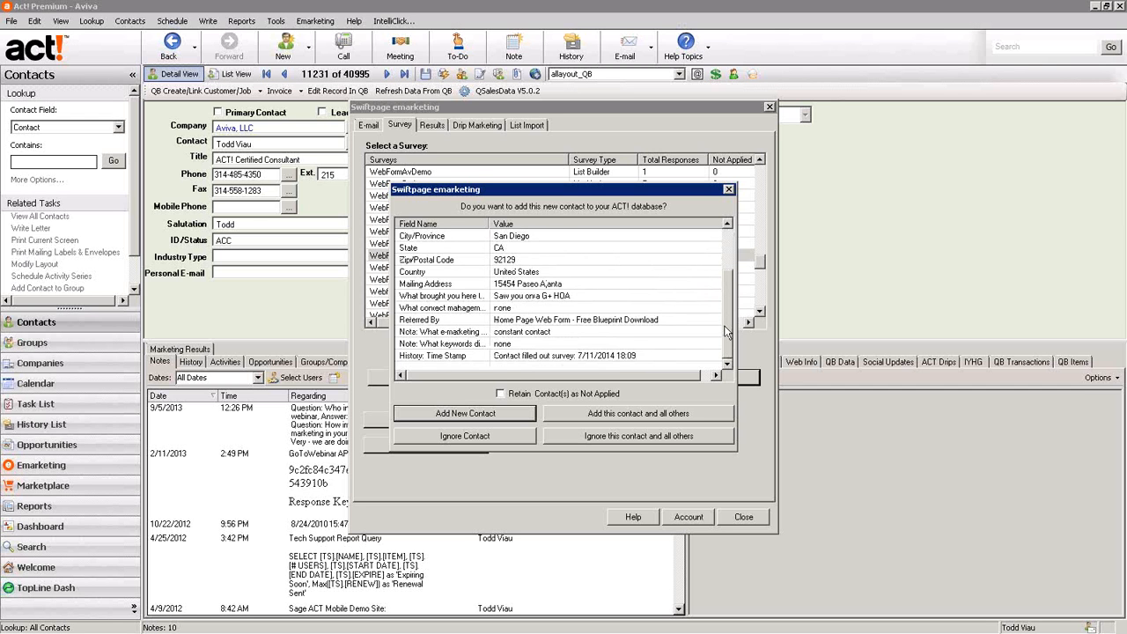
scroll(727, 318, up, 2)
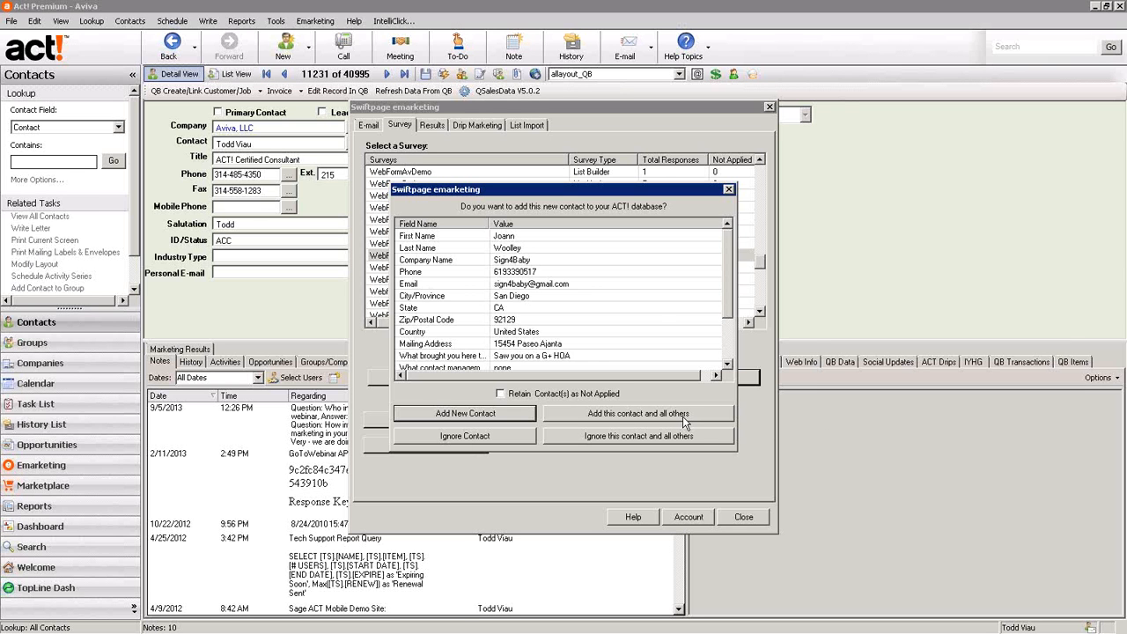
click(728, 189)
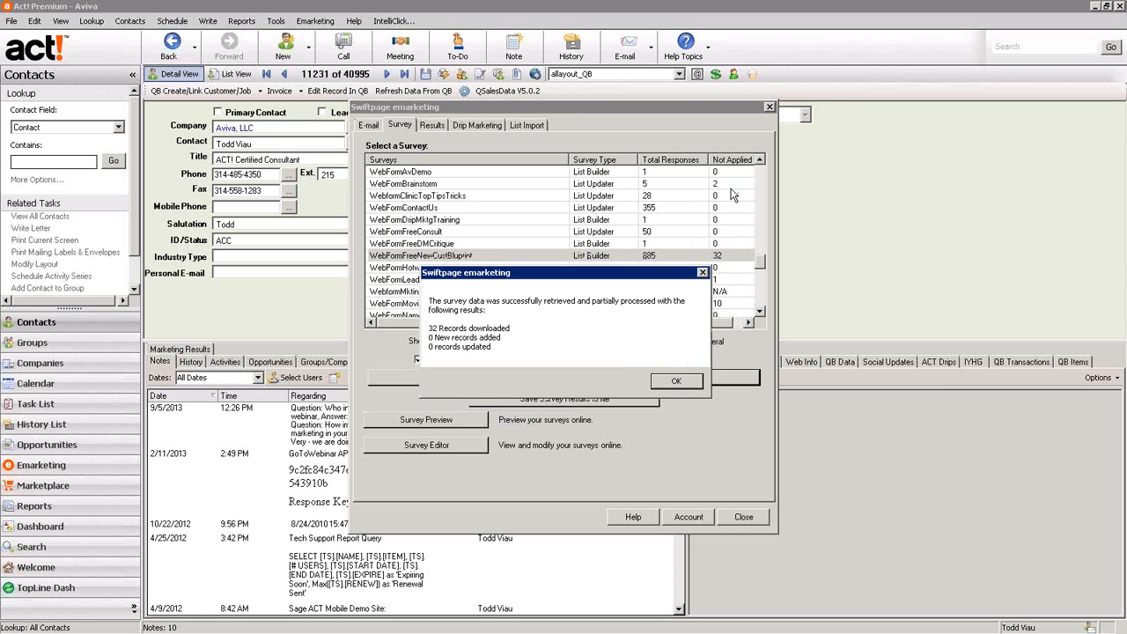
click(678, 382)
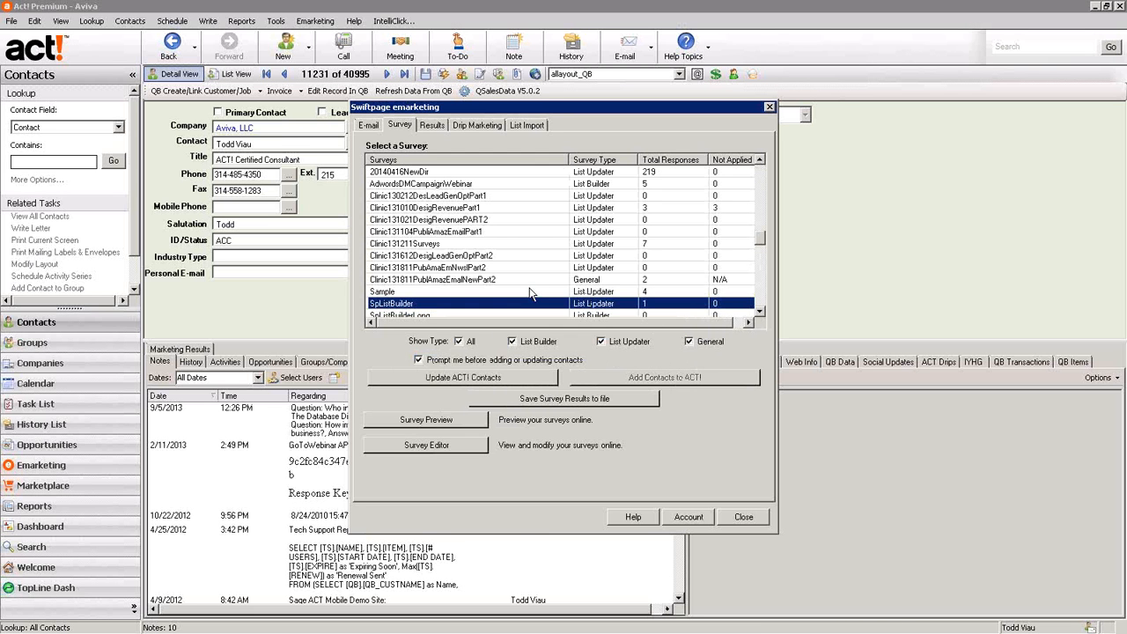
Find and select the WebFormFreeNewCustBluprint survey in the survey list, and close the Swiftpage emarketing window.
click(758, 284)
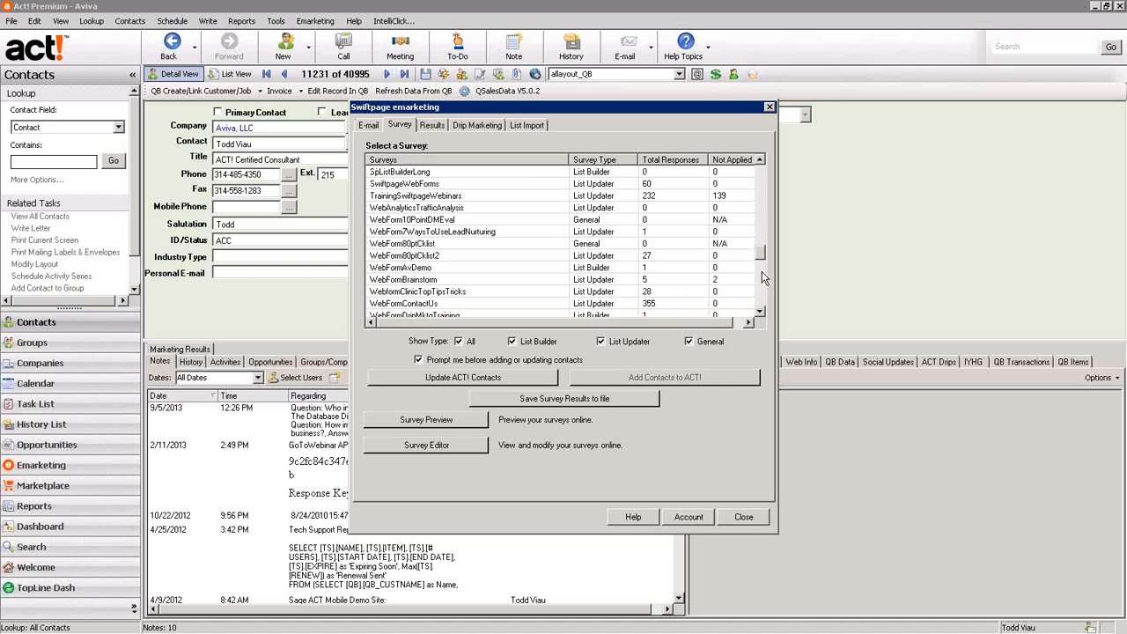
scroll(759, 262, down, 3)
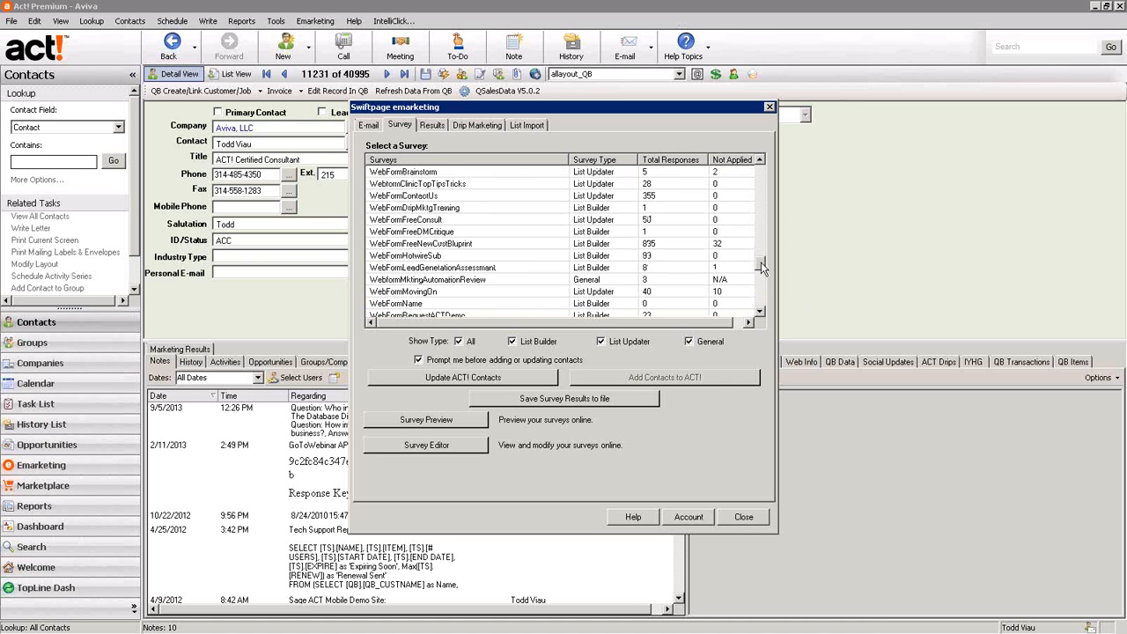
click(711, 246)
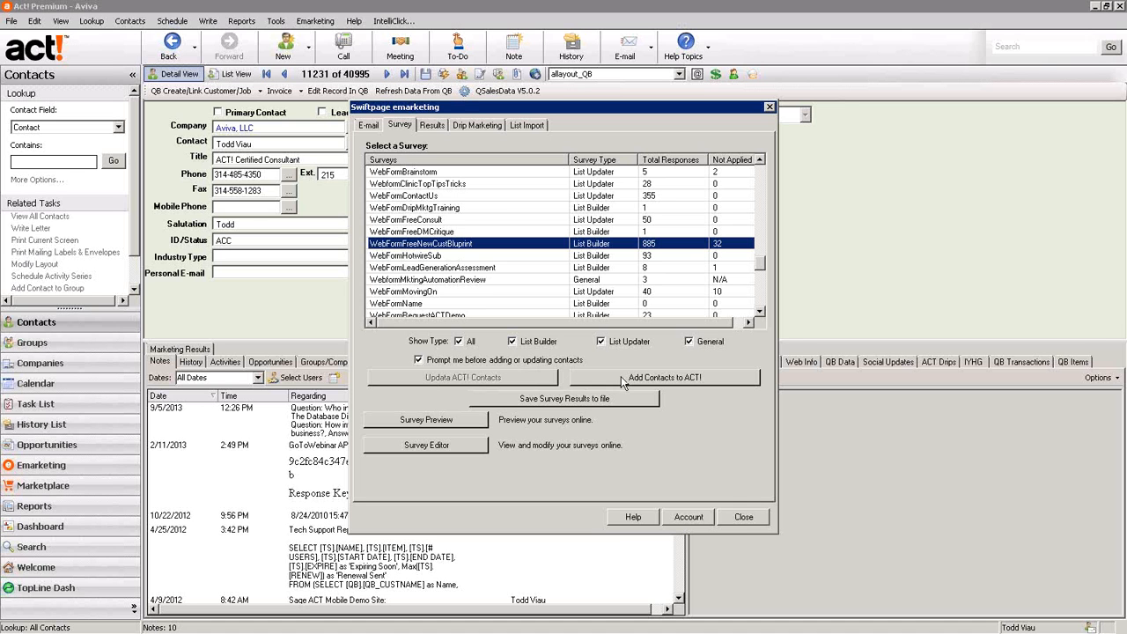
click(741, 519)
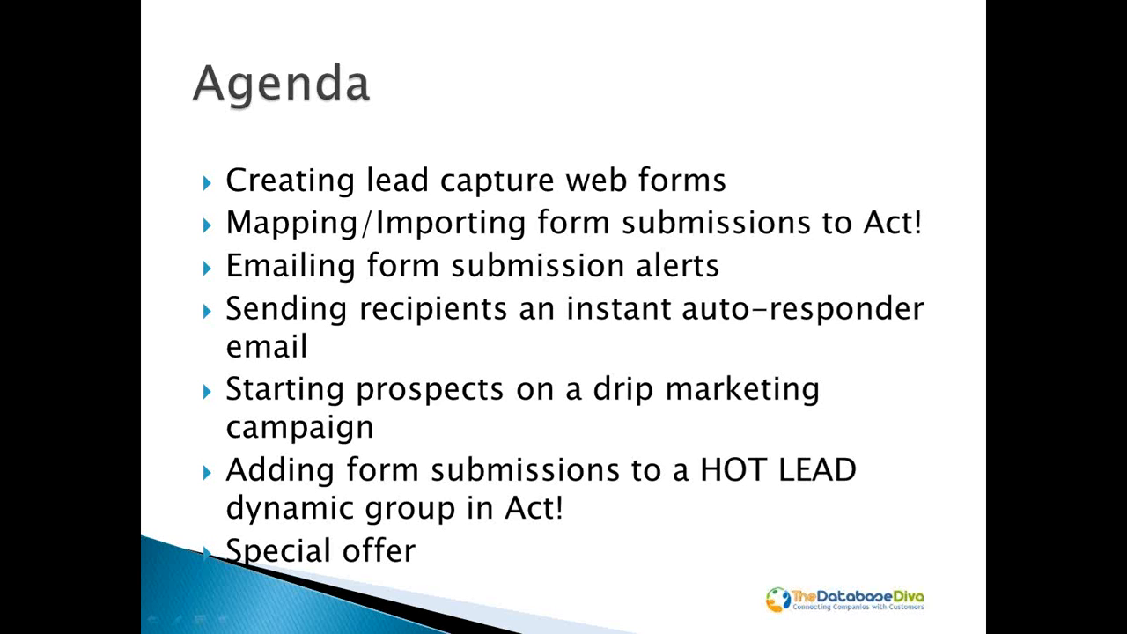
Switch to Act!, open the current e-mail template in the Swiftpage editor, and exit it to the Swiftpage home page.
key(alt+Tab)
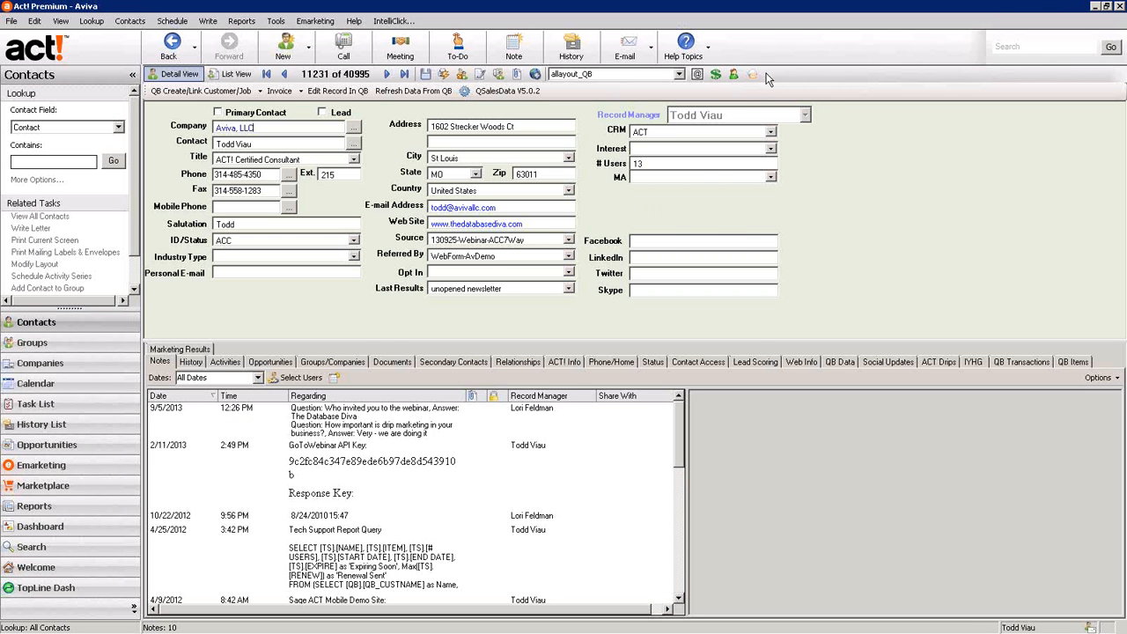
click(751, 74)
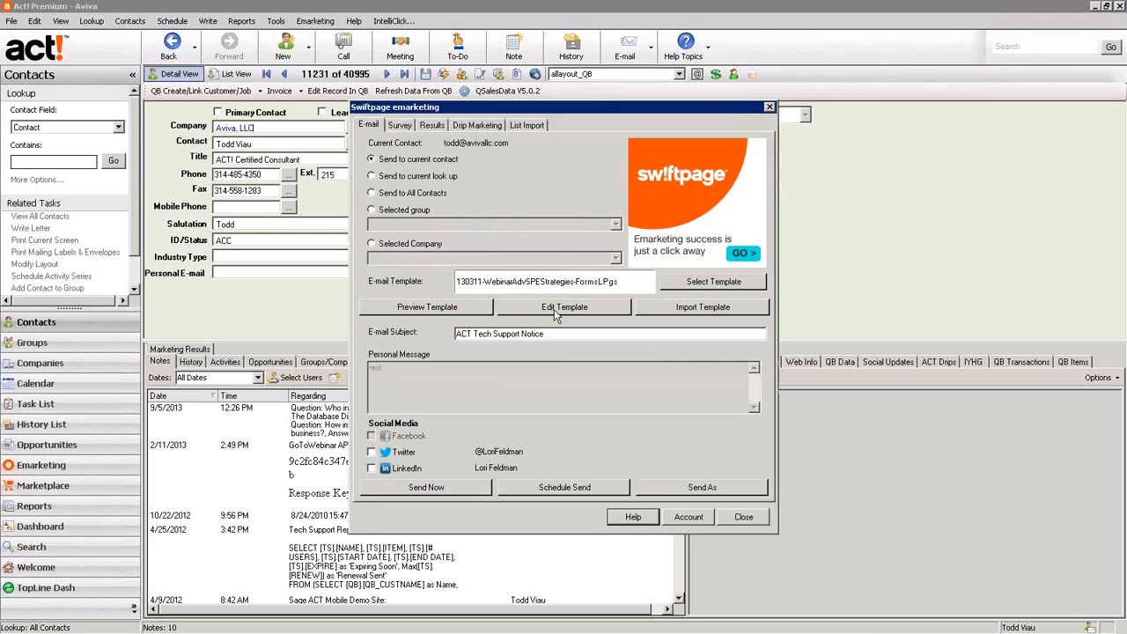
click(557, 310)
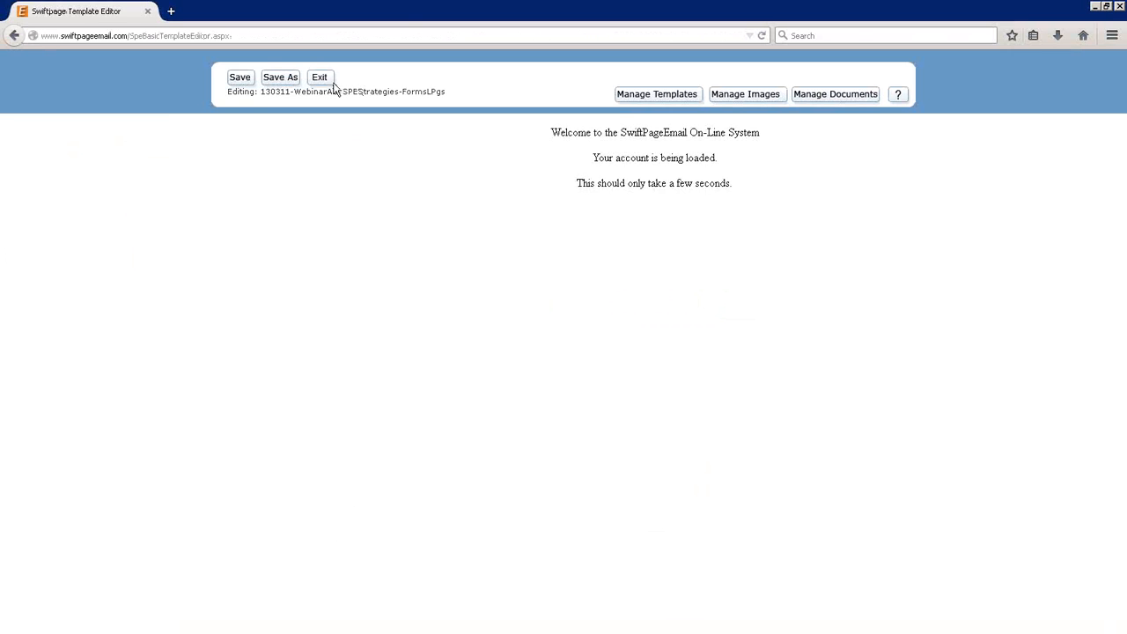
click(322, 78)
click(621, 289)
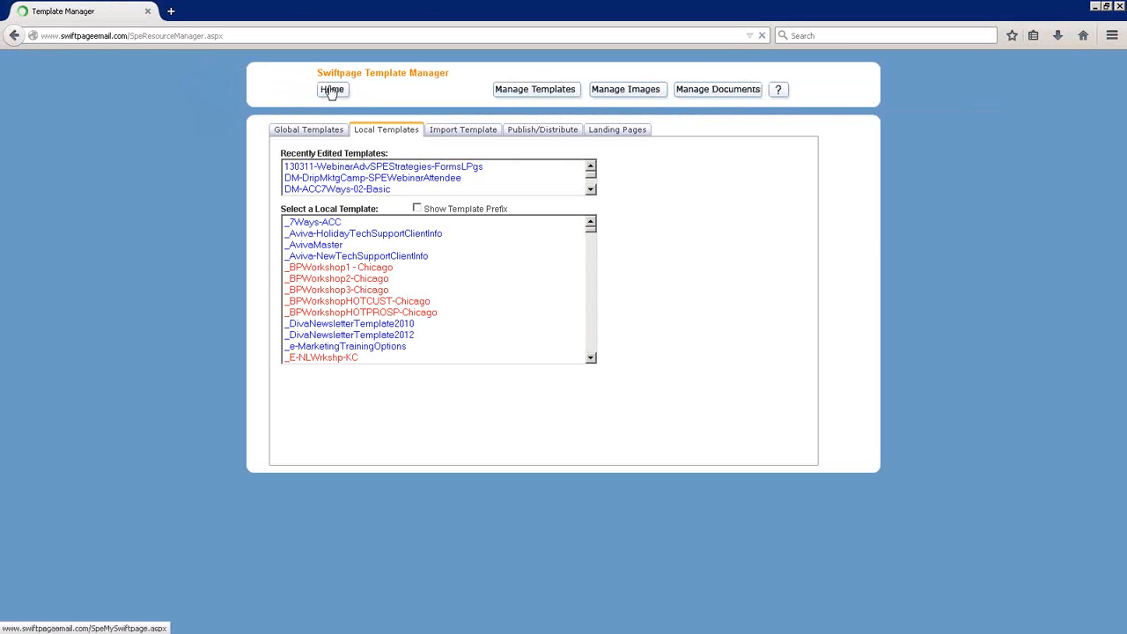
click(332, 92)
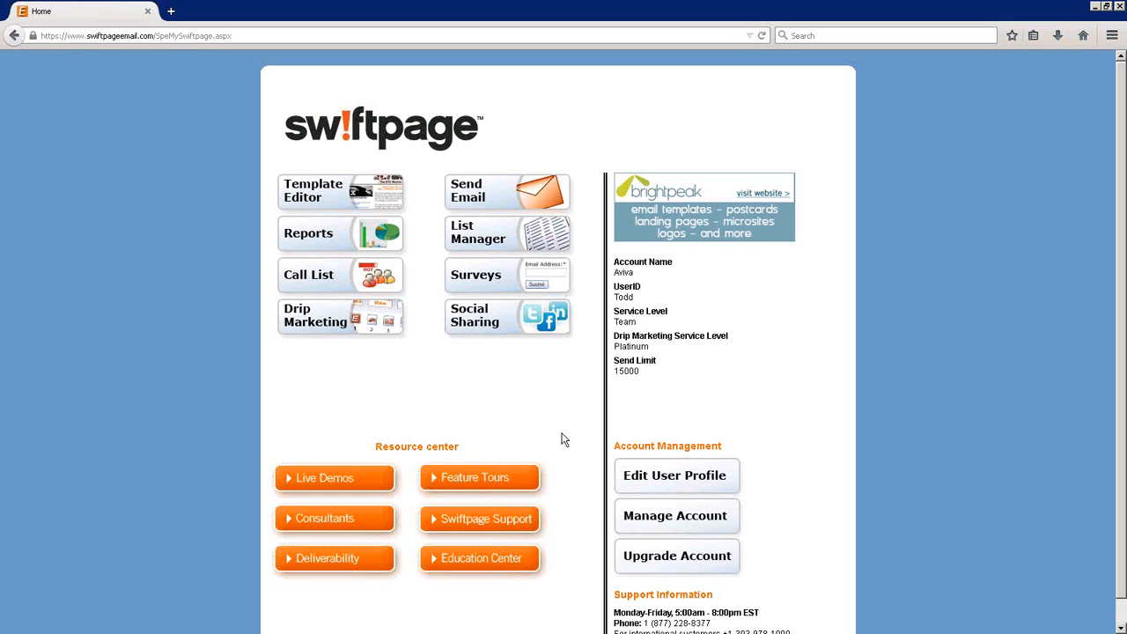
Try turning on the detail email notice and the daily summary notification for survey responses in the user profile options.
click(684, 484)
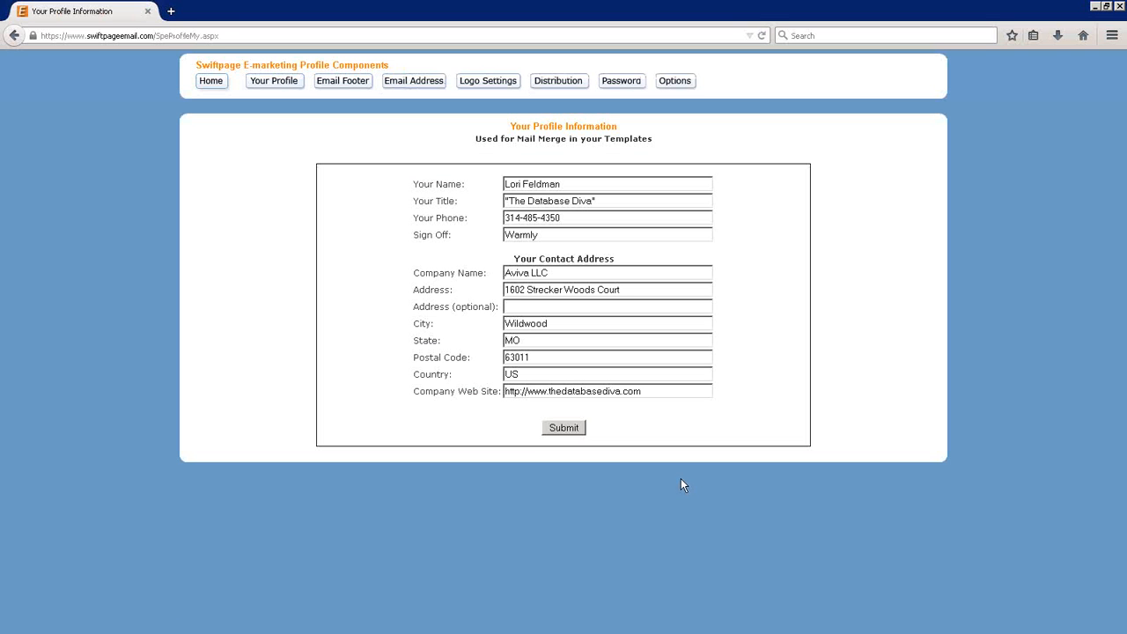
click(678, 83)
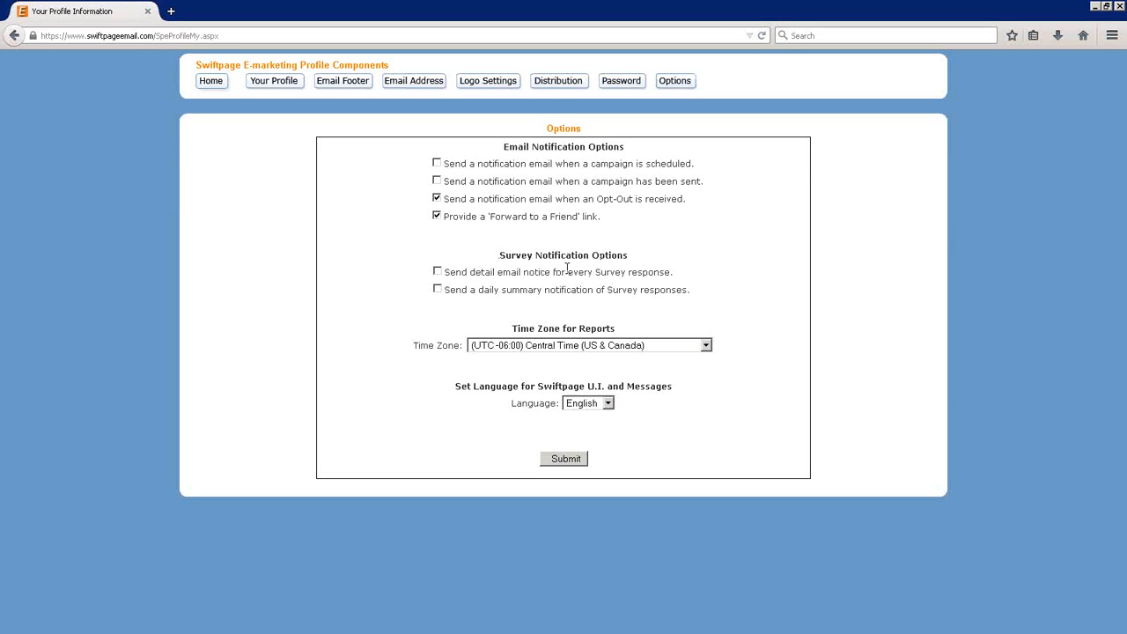
click(437, 272)
click(437, 291)
click(438, 290)
click(437, 272)
click(208, 85)
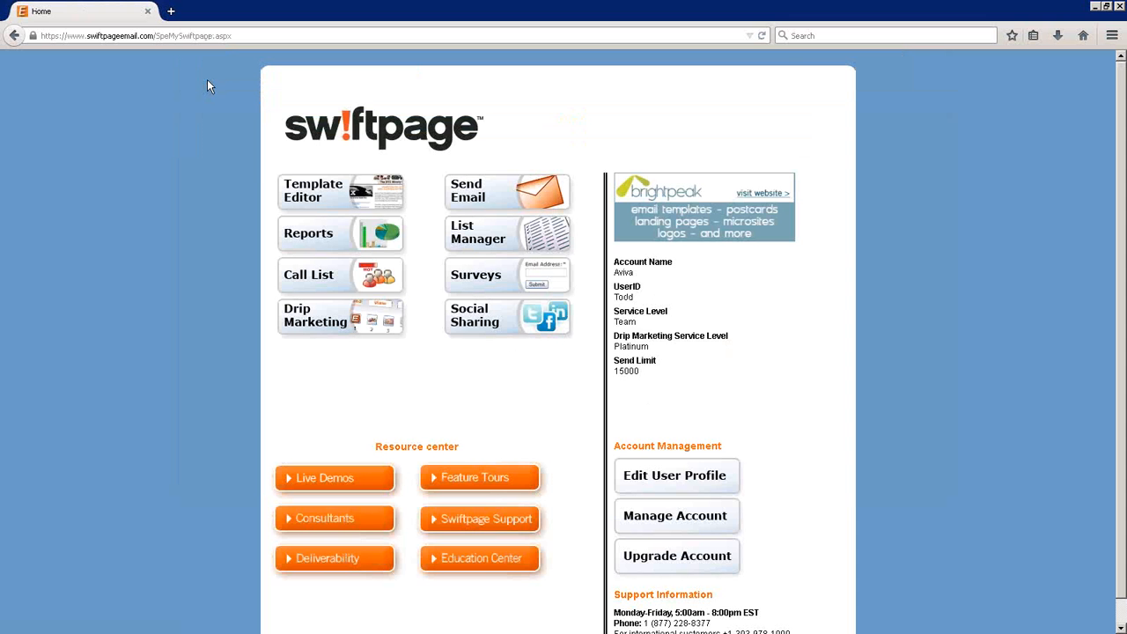
Reopen the user profile's Options page to examine the survey notification settings, and close the browser window.
click(684, 479)
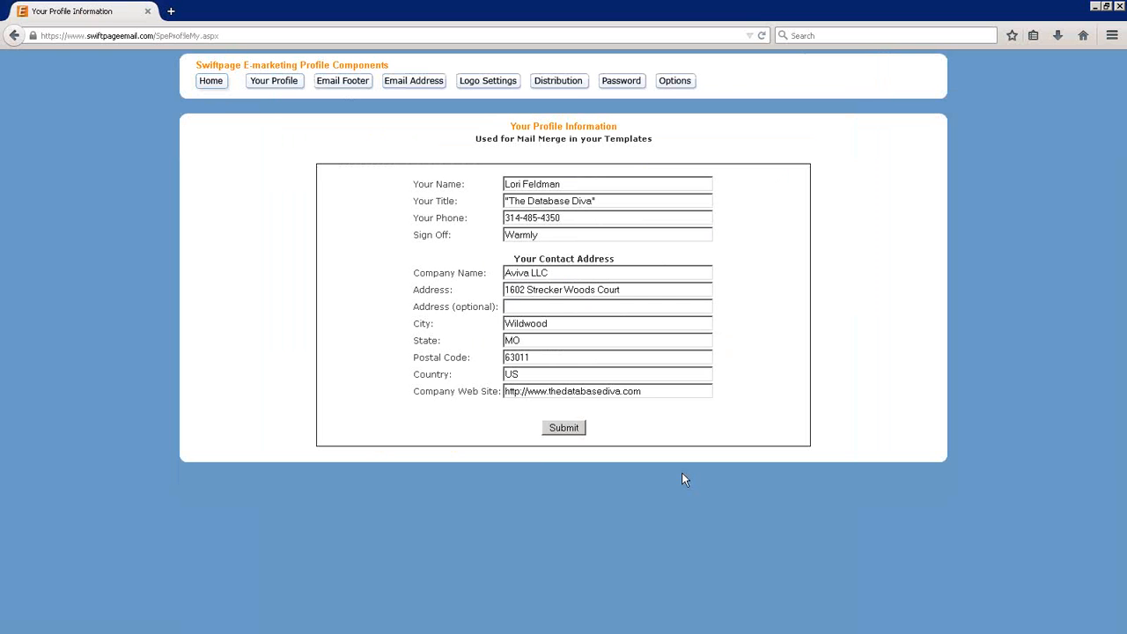
click(667, 88)
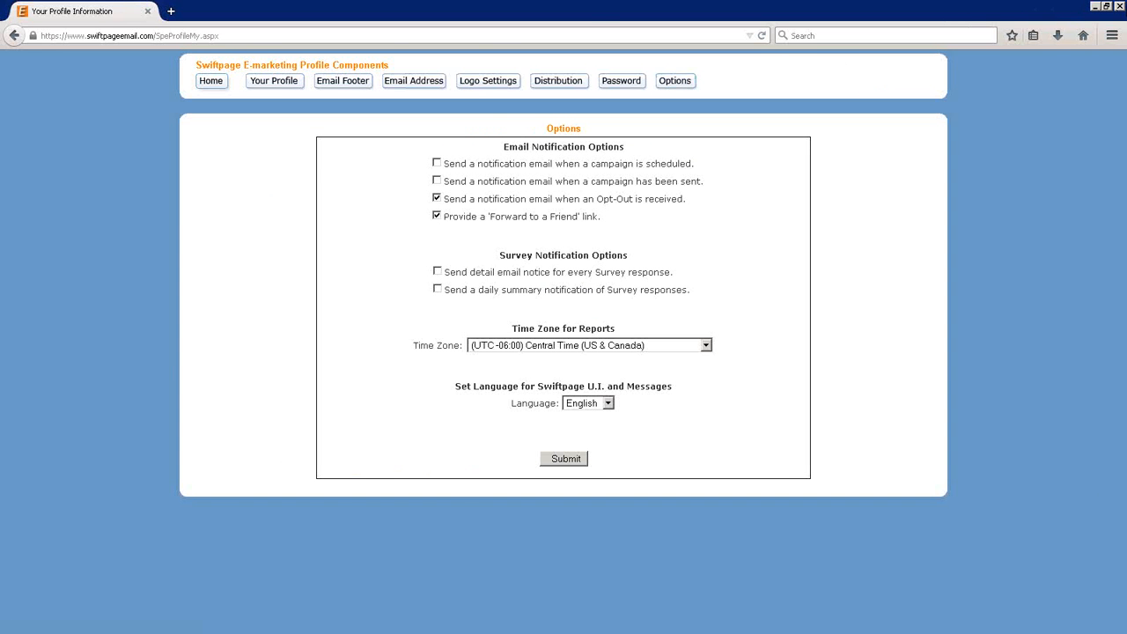
click(1107, 6)
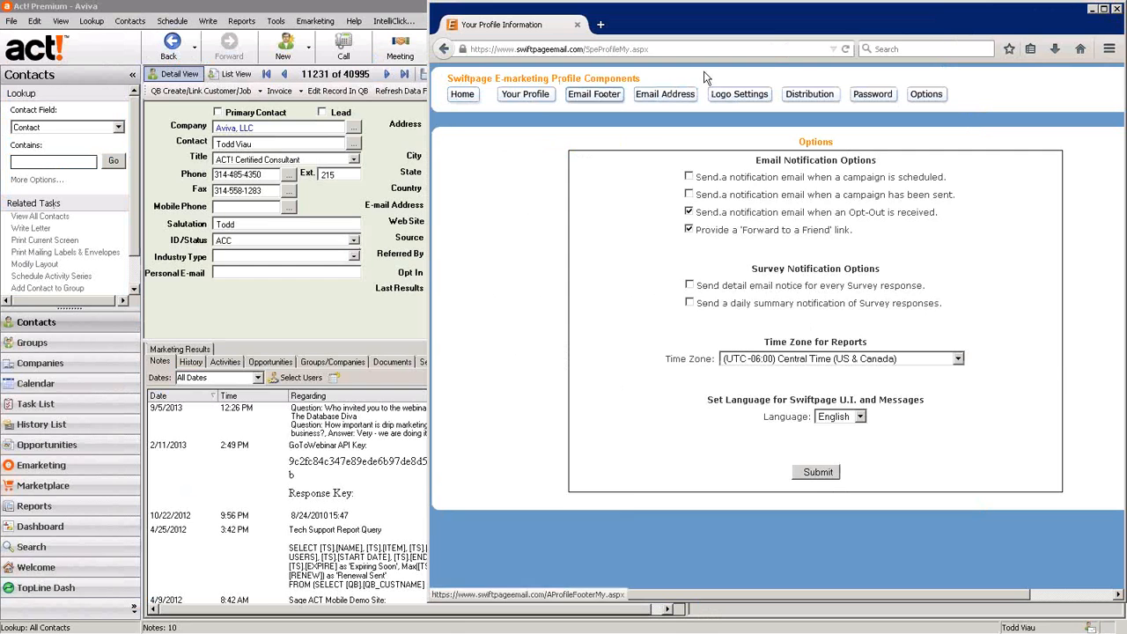
click(1114, 10)
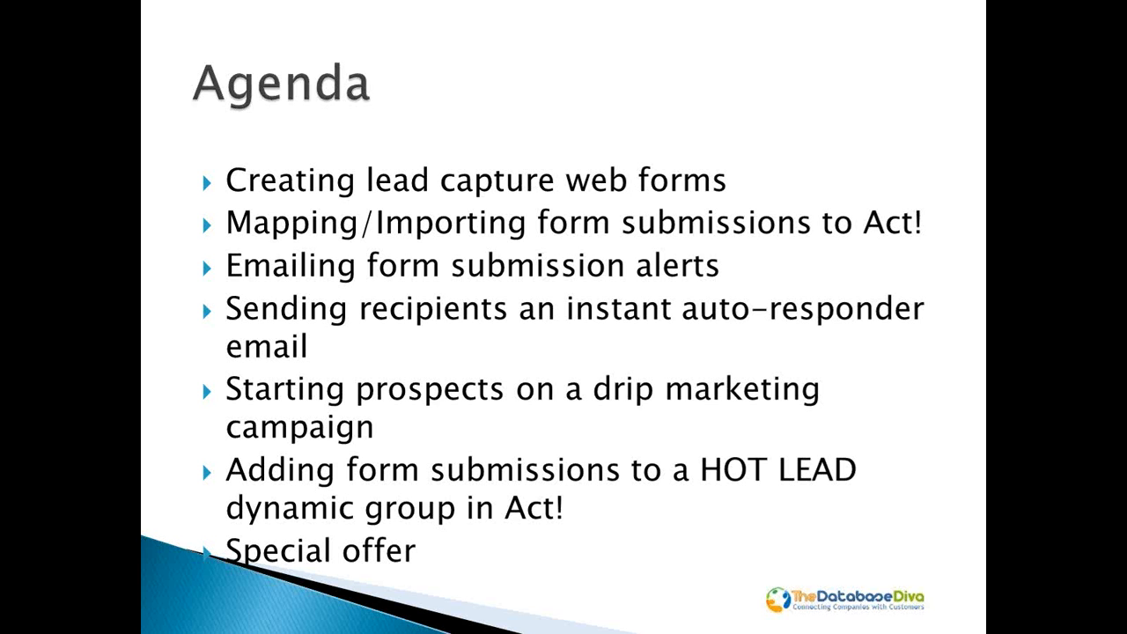
Switch back to Act! and examine the Source field on the current contact record.
key(alt+Tab)
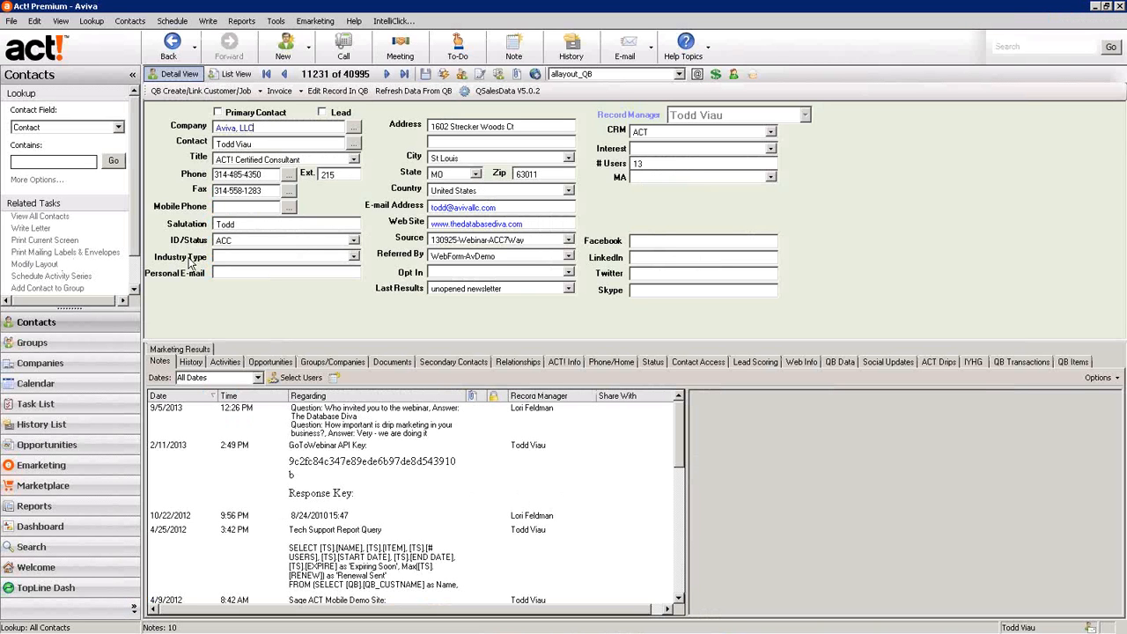
right_click(451, 240)
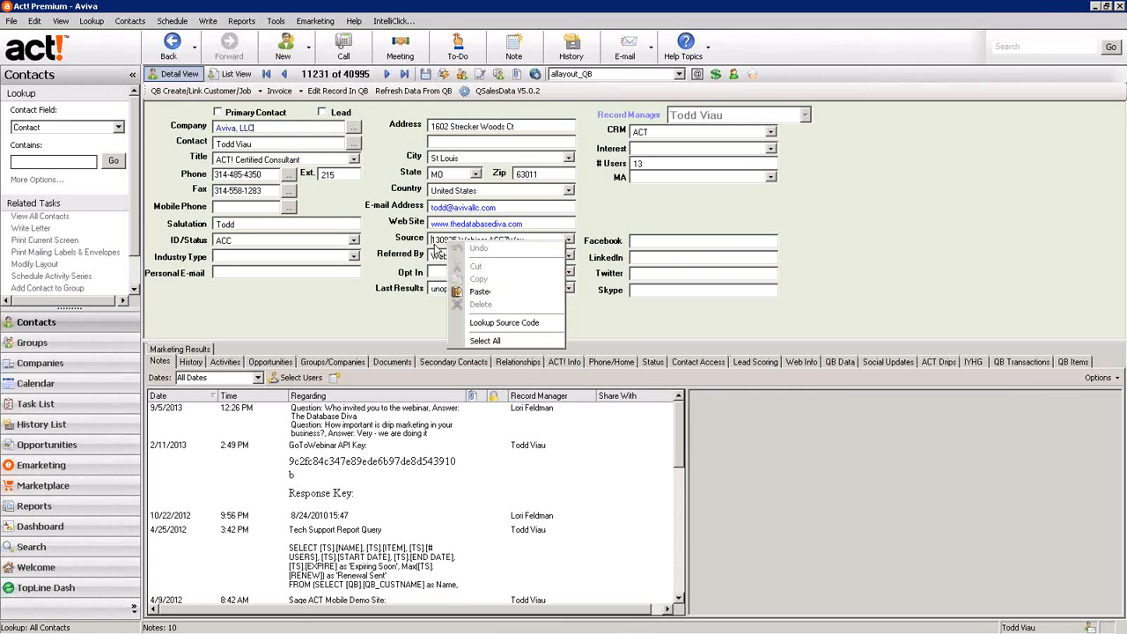
click(433, 240)
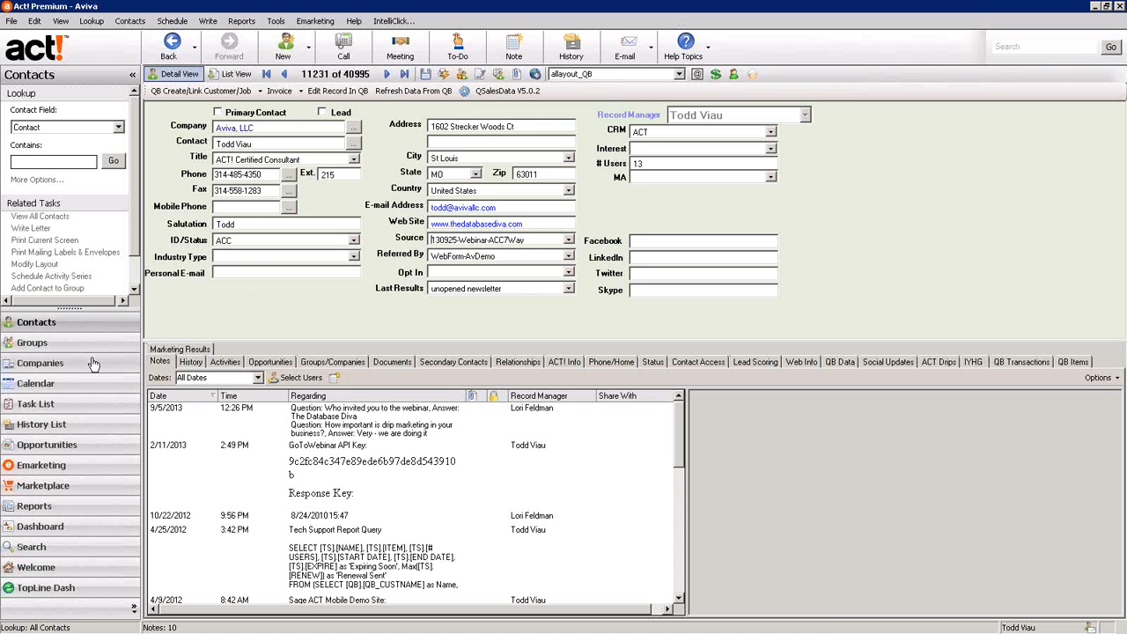
Create a new group in Act! named WebFormSubmissions.
click(70, 343)
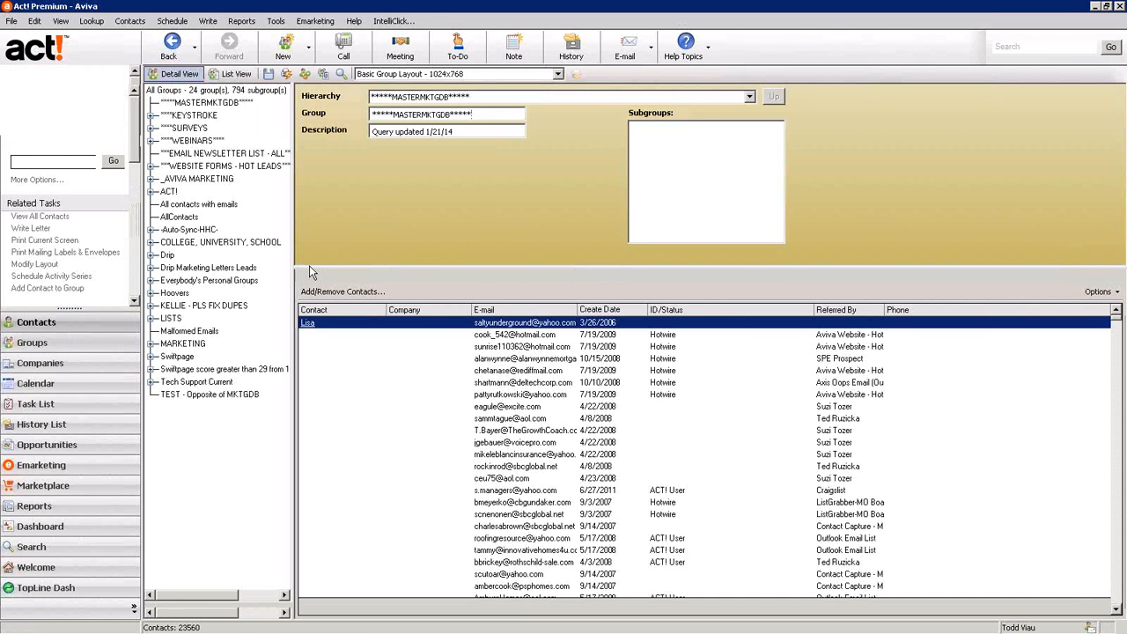
click(279, 53)
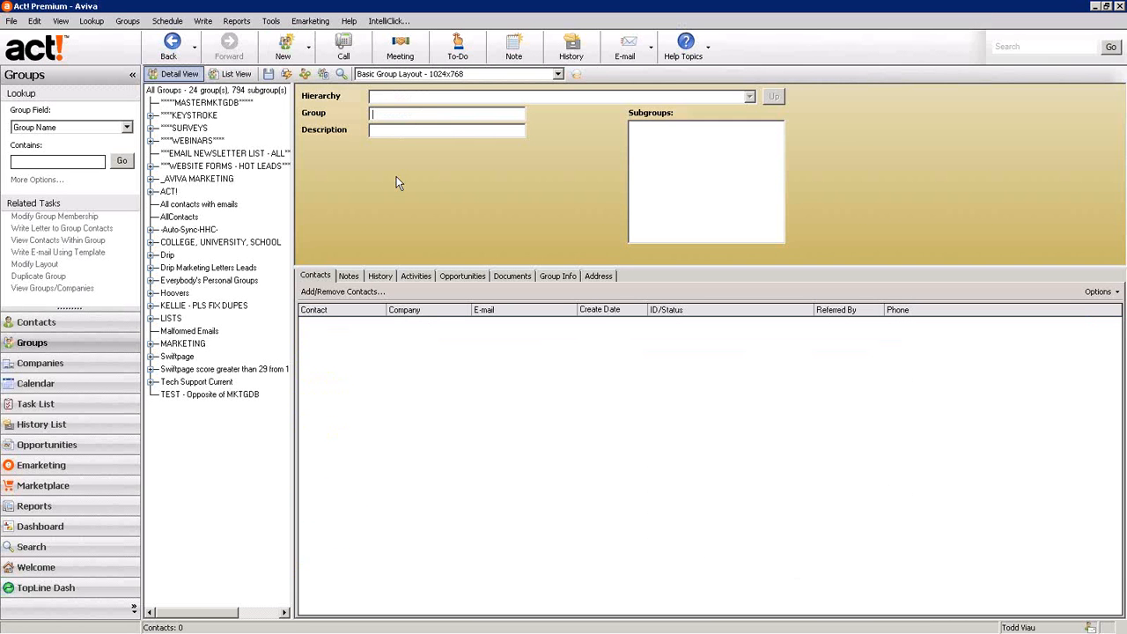
text(WebFormSubmissions)
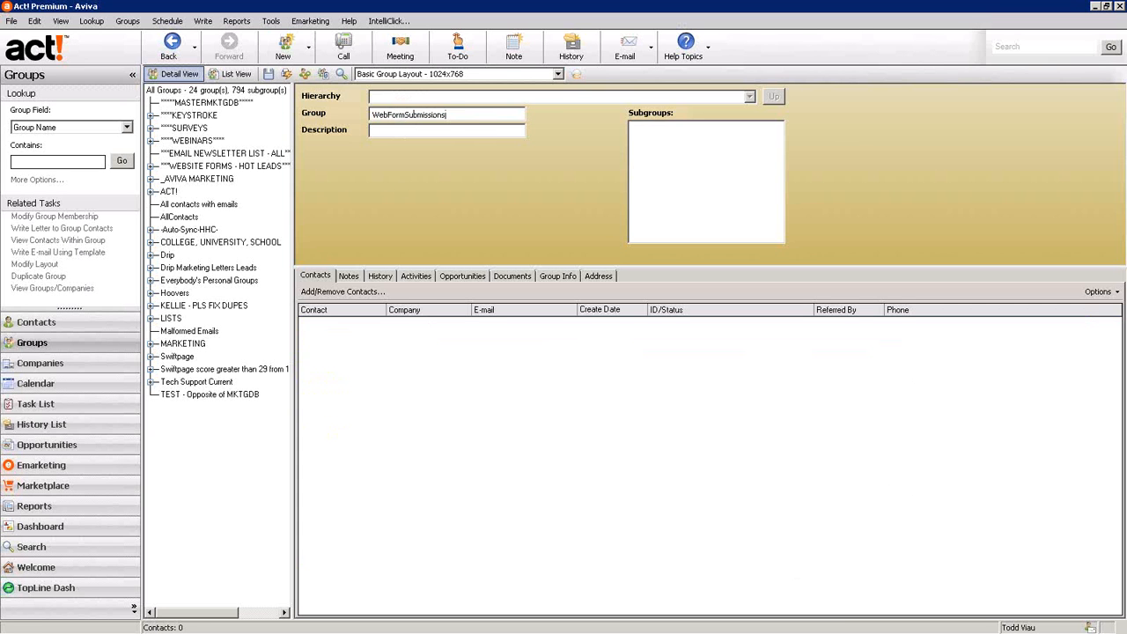
Open the WebFormSubmissions group's dynamic membership criteria and choose Source Code as the contact field.
click(348, 293)
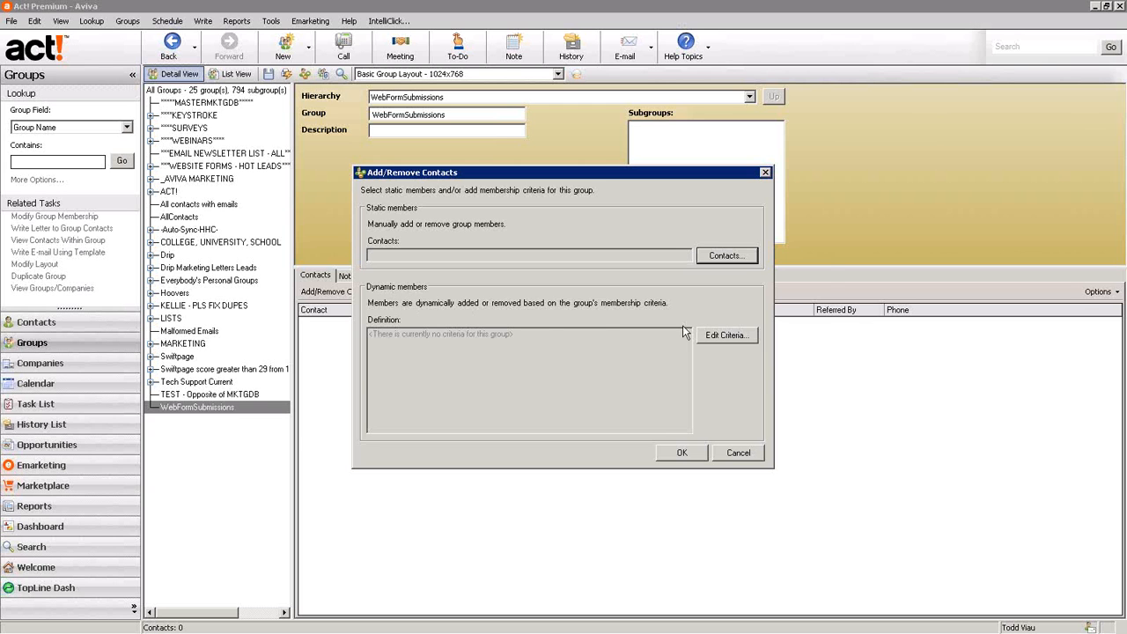
click(727, 335)
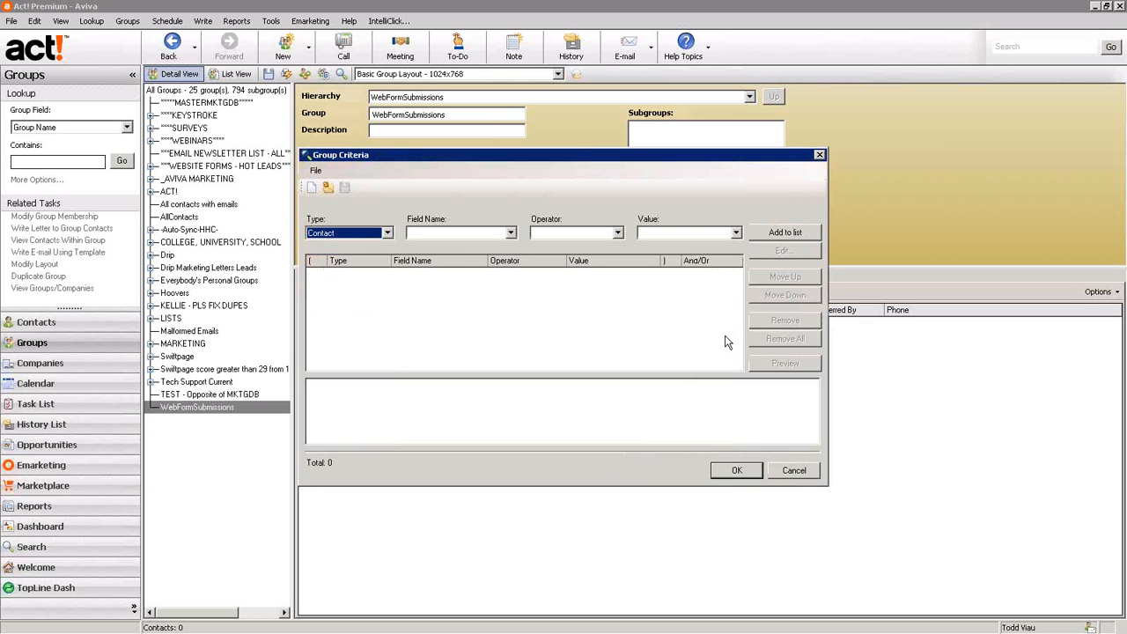
click(446, 234)
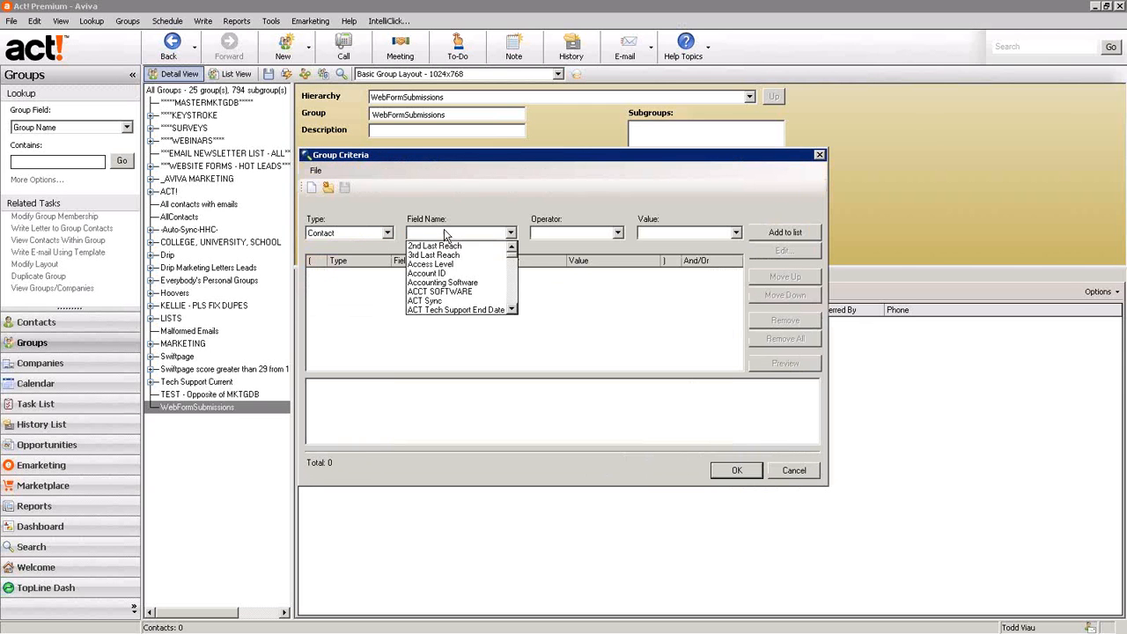
click(445, 232)
key(s)
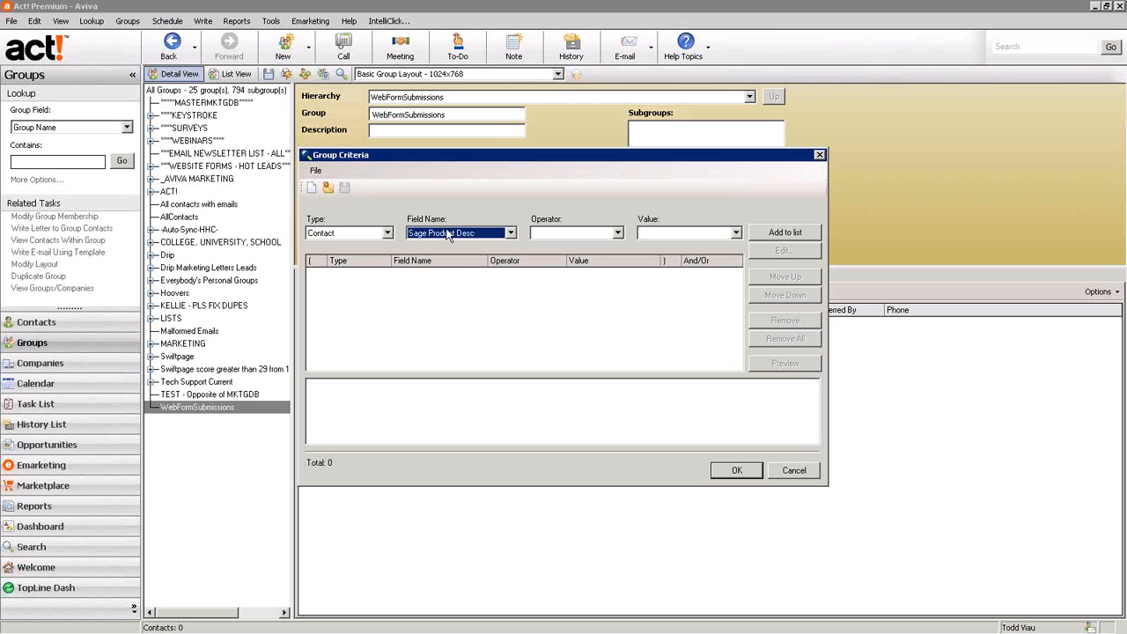
click(447, 234)
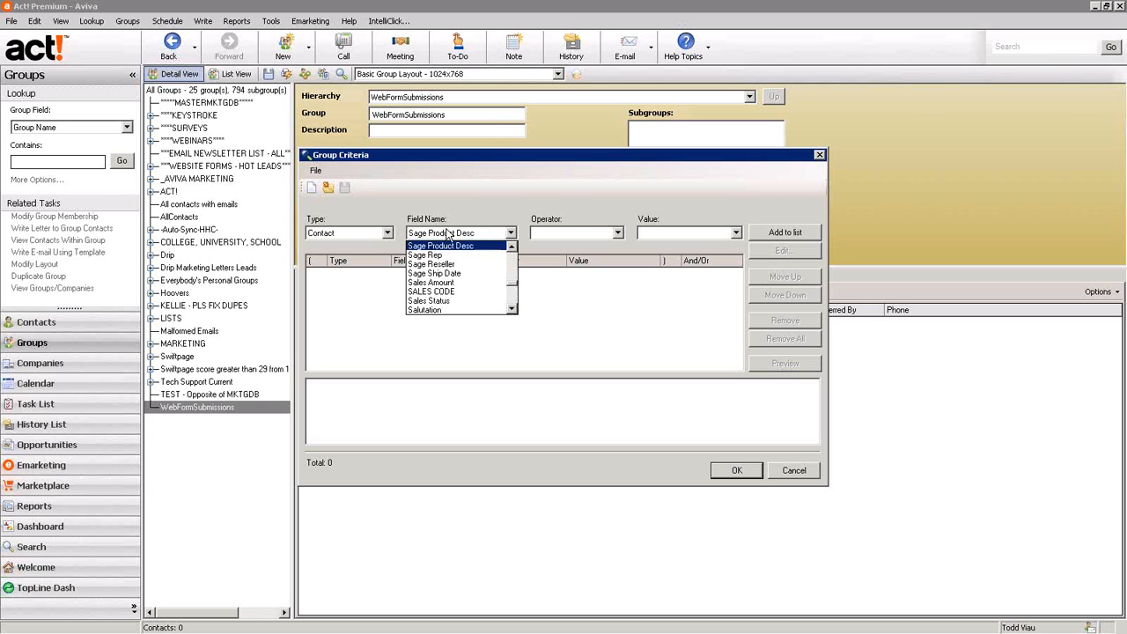
click(512, 309)
click(512, 309)
click(512, 309)
click(511, 309)
click(511, 308)
click(511, 309)
click(511, 309)
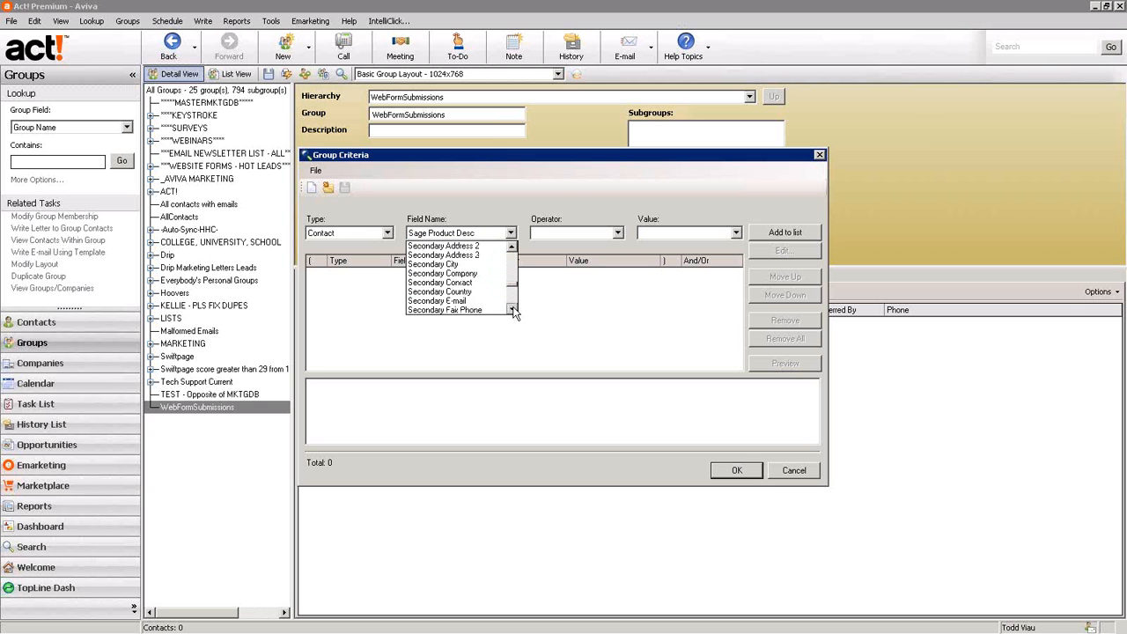
click(511, 308)
click(511, 309)
click(512, 309)
click(511, 309)
click(512, 309)
click(512, 309)
click(511, 309)
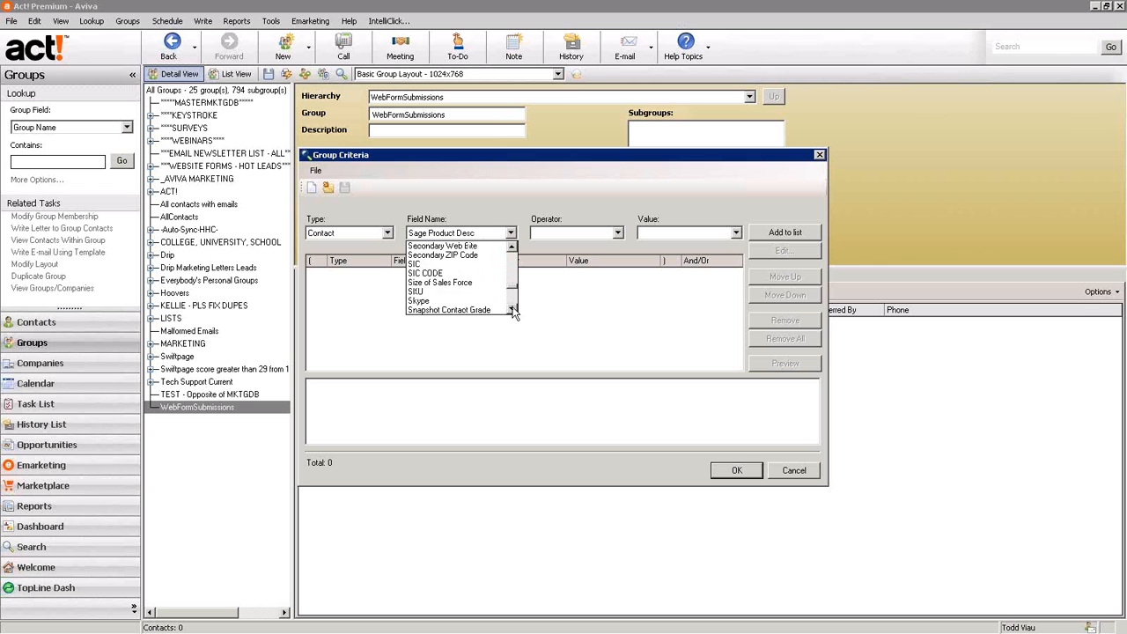
click(511, 309)
click(512, 309)
click(511, 309)
click(512, 309)
click(512, 309)
click(512, 309)
click(511, 309)
click(512, 309)
click(512, 309)
click(511, 309)
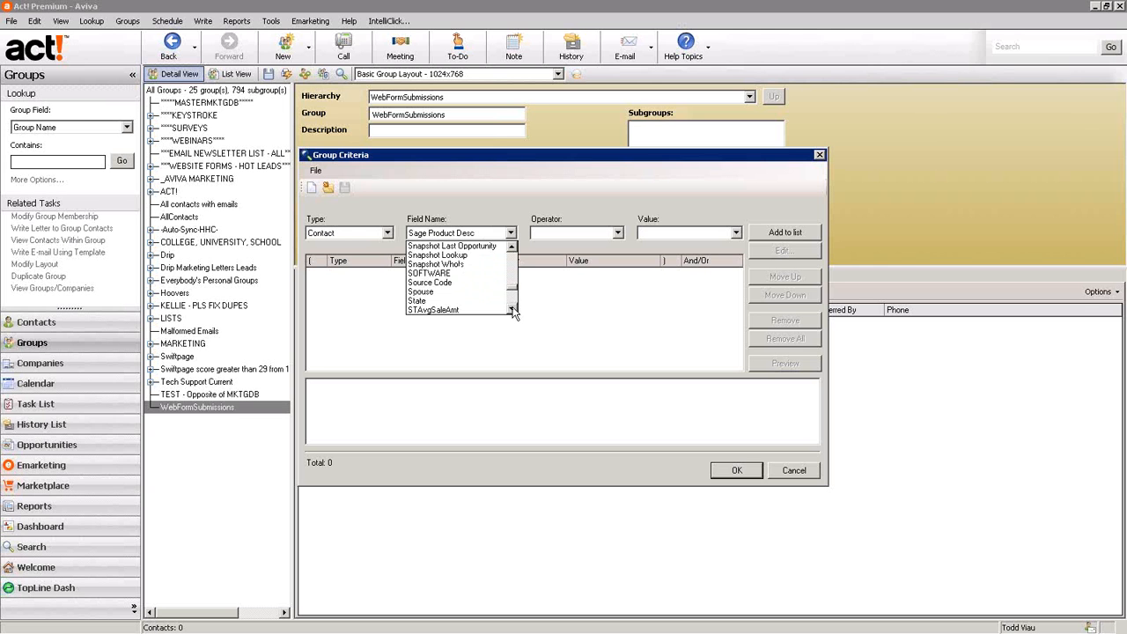
click(435, 285)
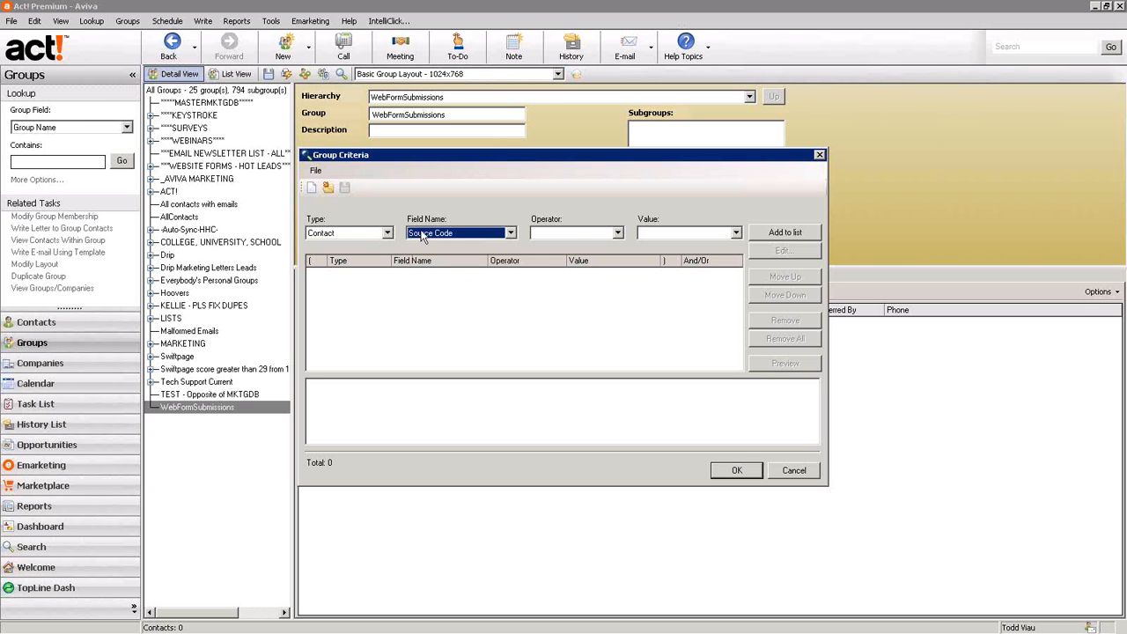
Set the Source Code criterion's operator to Contains Data, add it to the criteria list, and accept the group criteria.
click(619, 235)
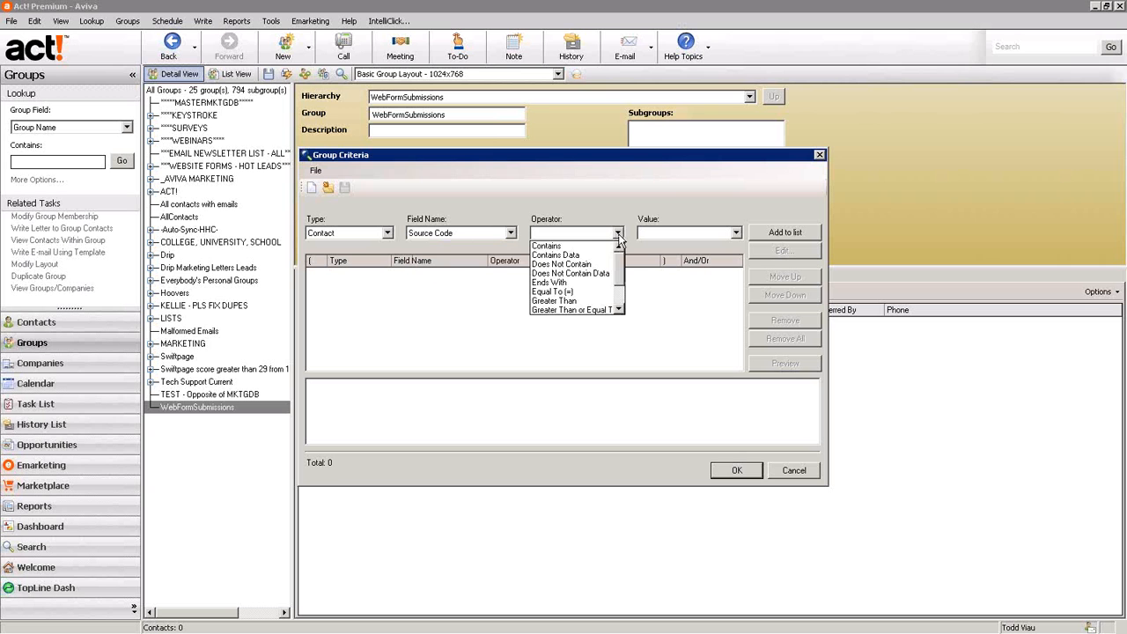
click(556, 256)
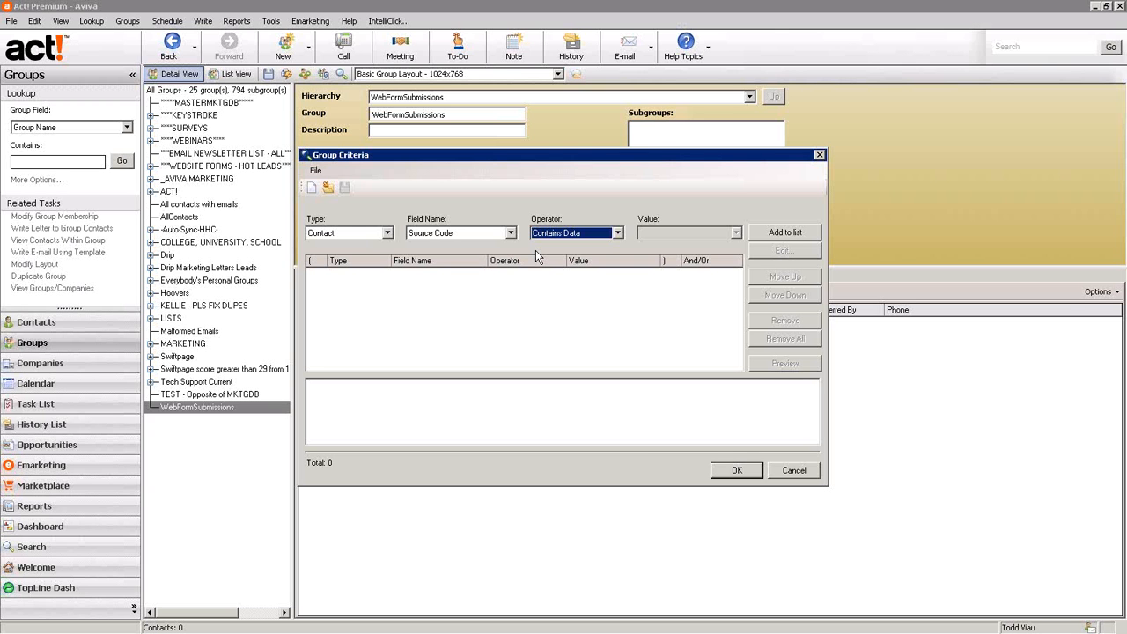
click(786, 233)
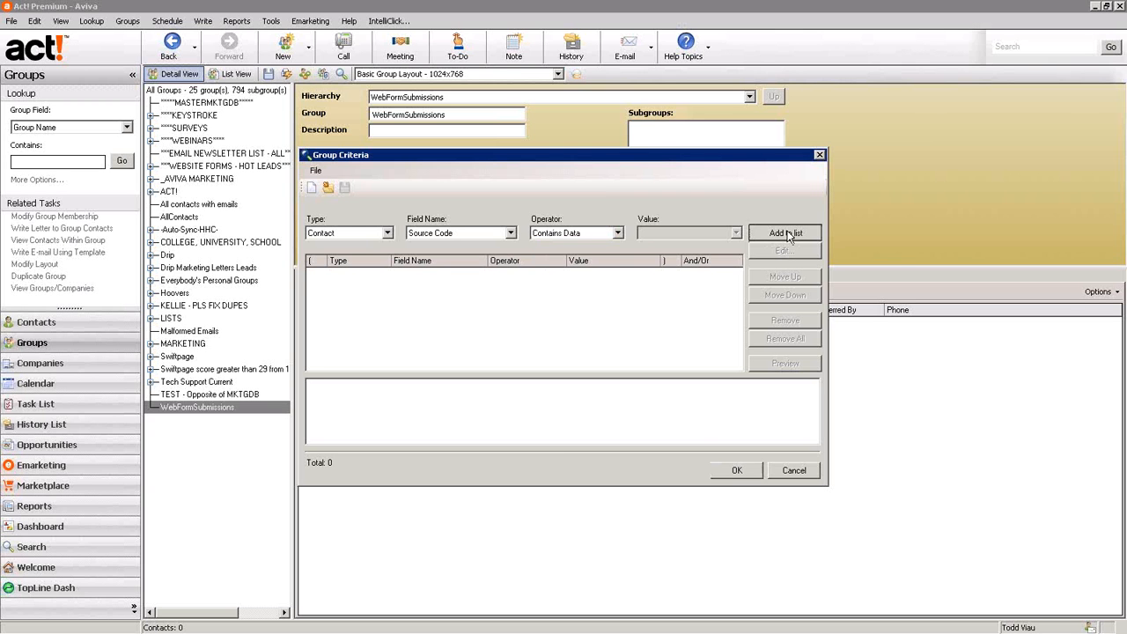
click(735, 470)
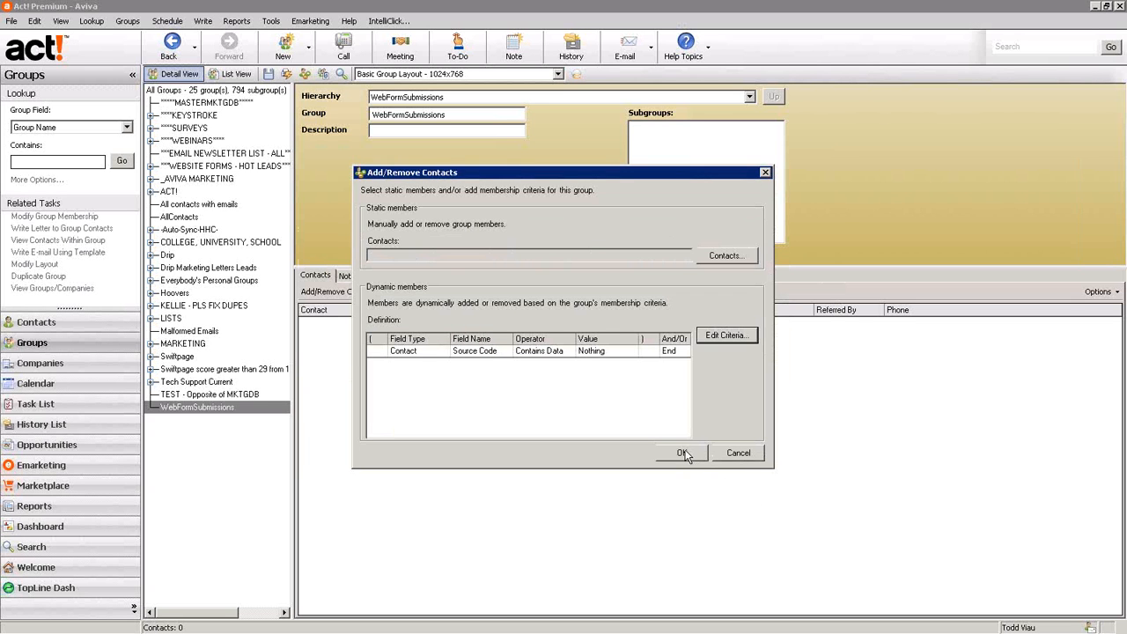
Accept the group's dynamic membership definition and add the Source Code field to the columns of its contact list.
click(686, 451)
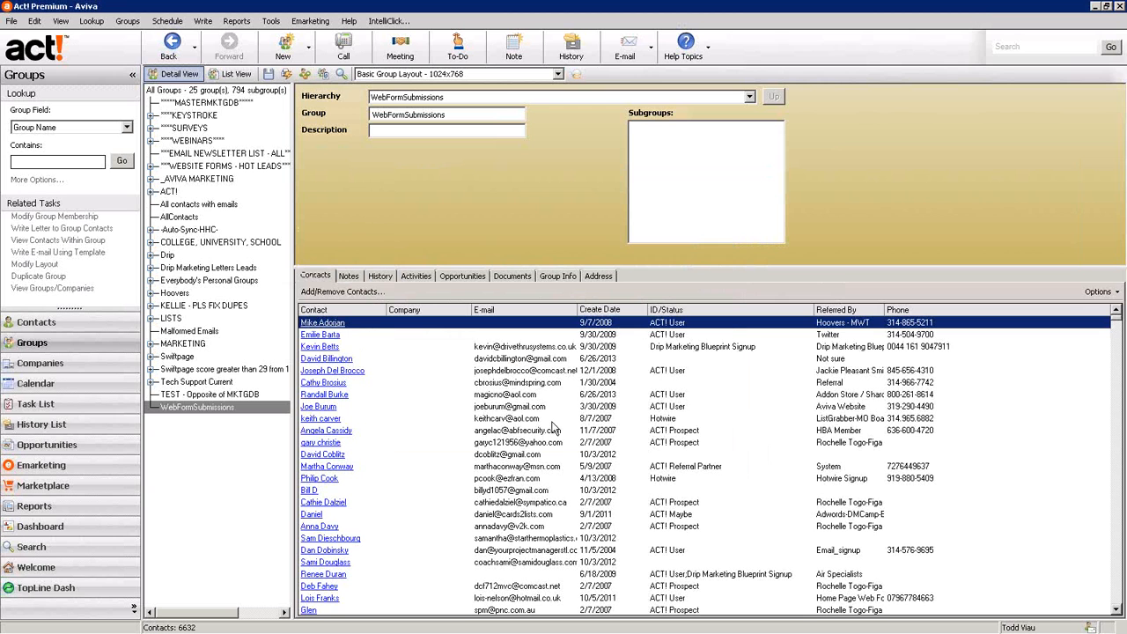
right_click(711, 459)
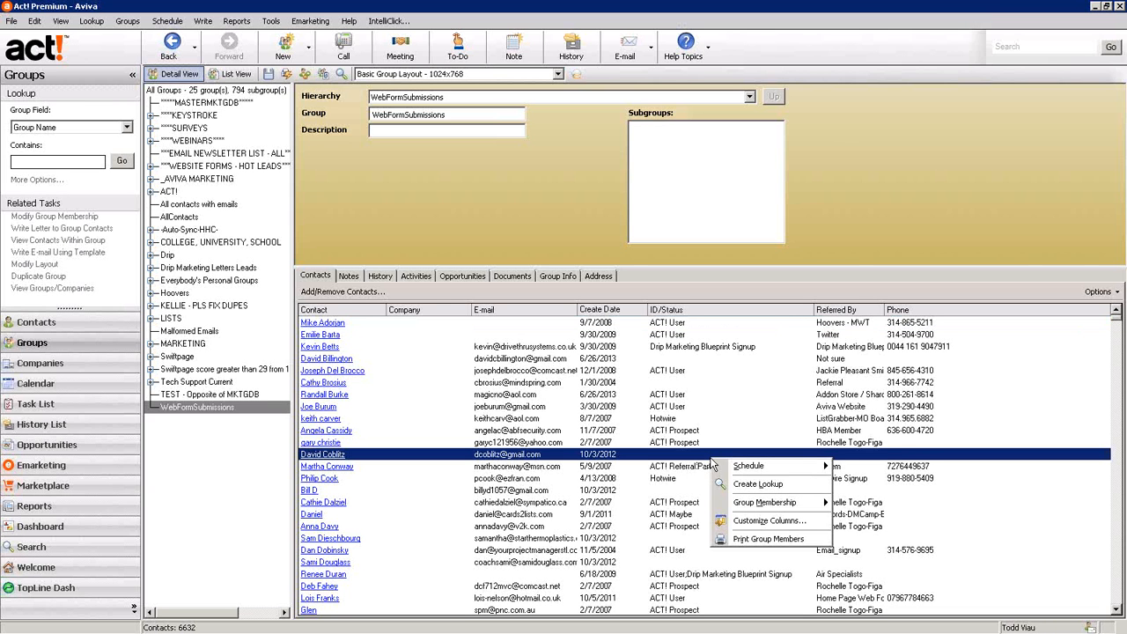
click(753, 525)
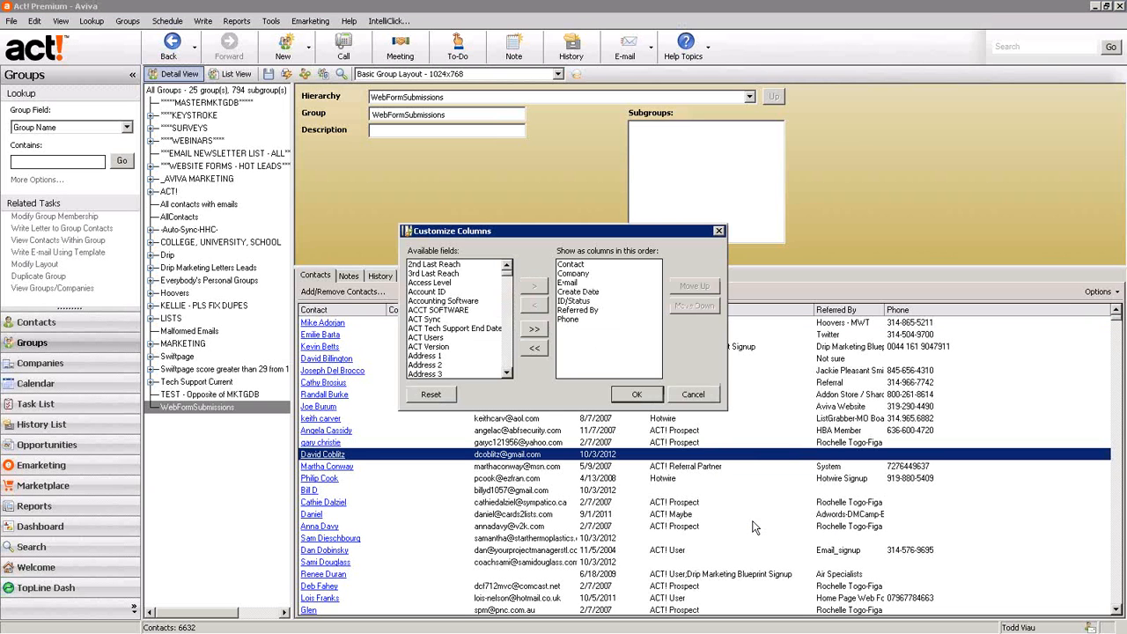
click(459, 339)
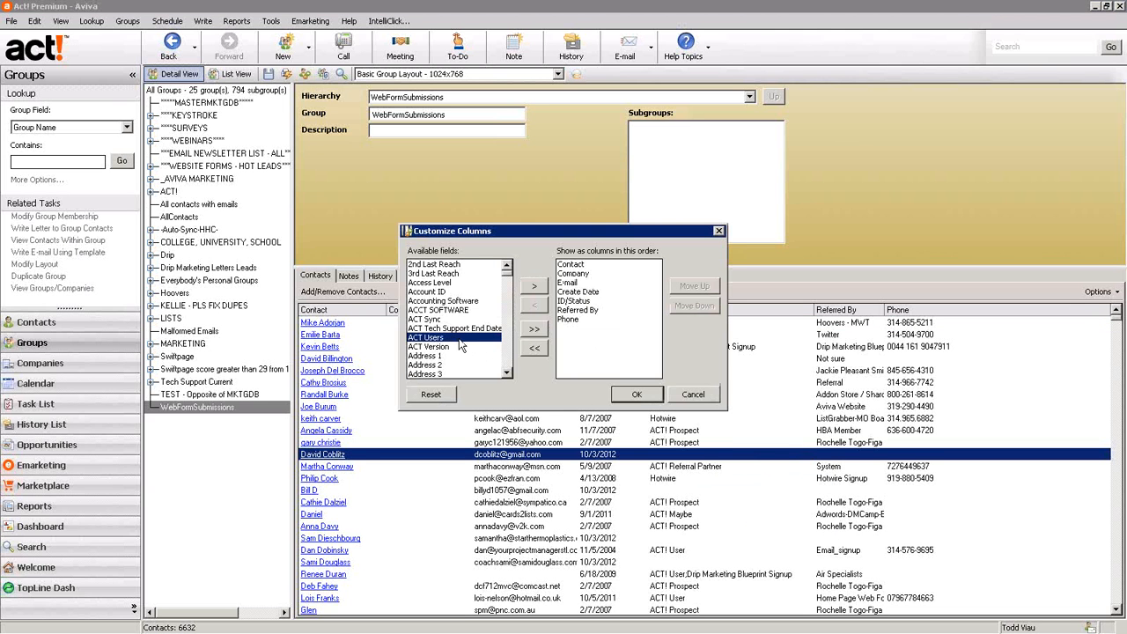
key(d)
key(s)
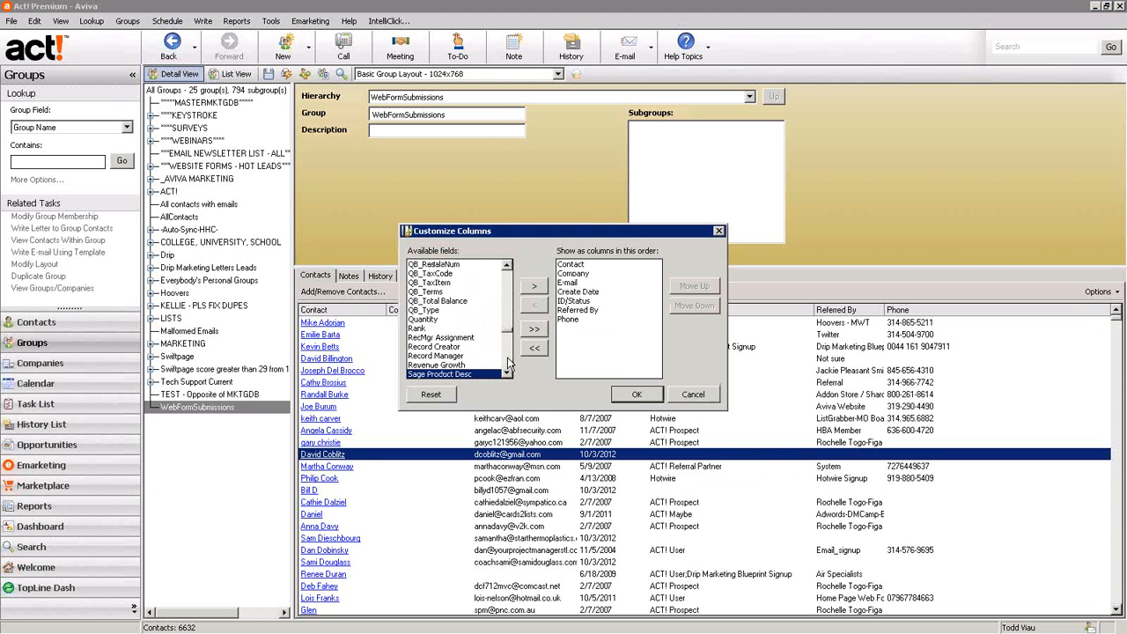
scroll(508, 363, down, 4)
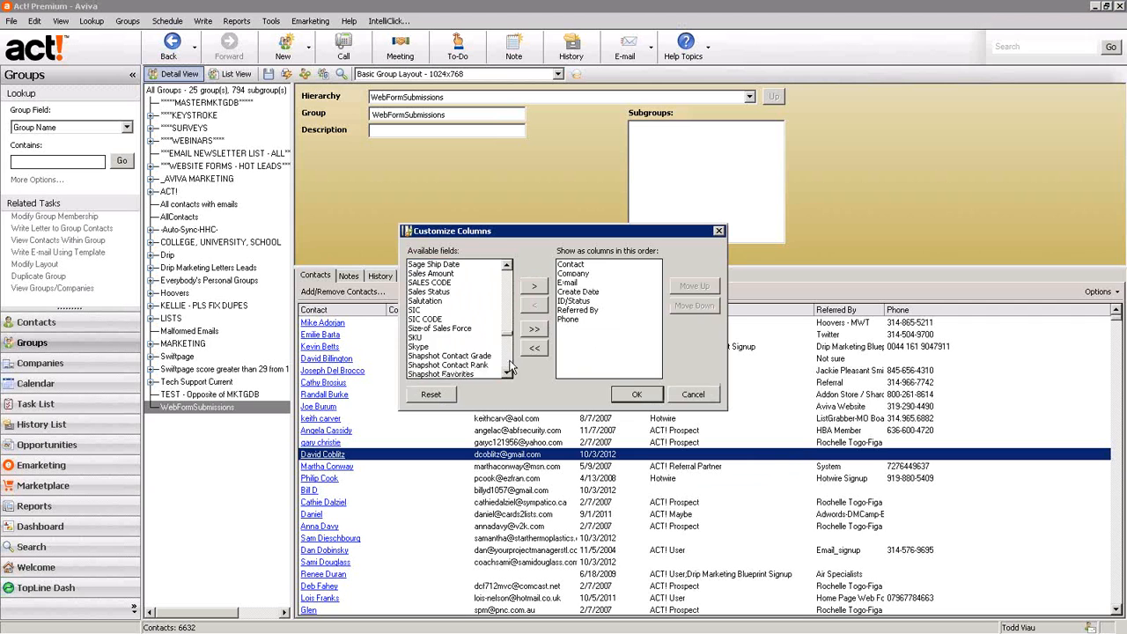
scroll(508, 365, down, 10)
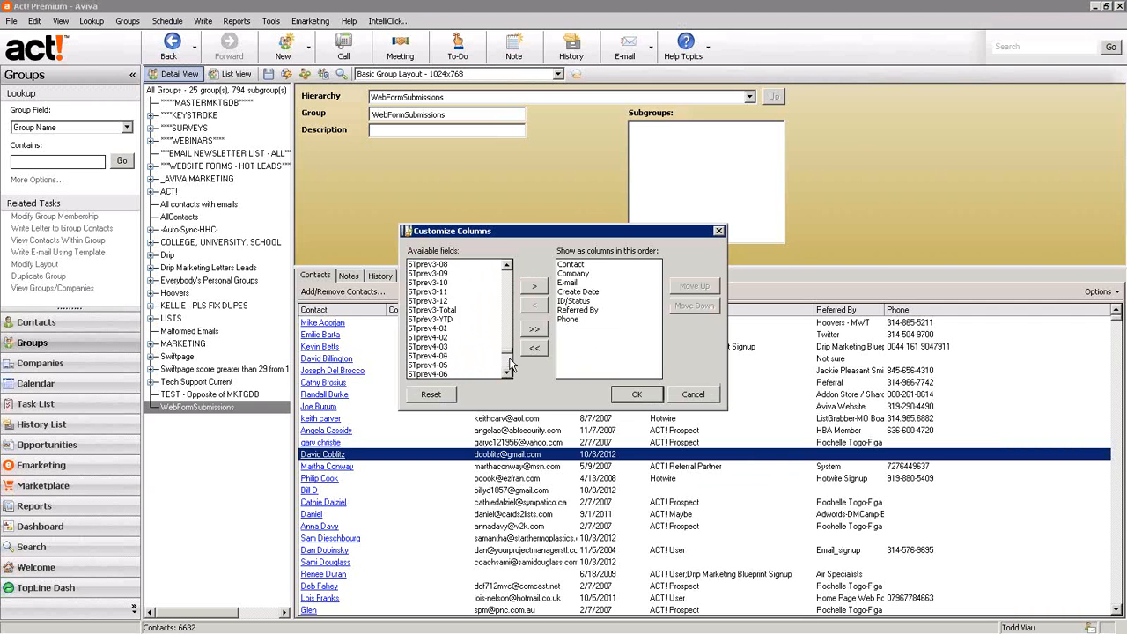
scroll(509, 365, down, 4)
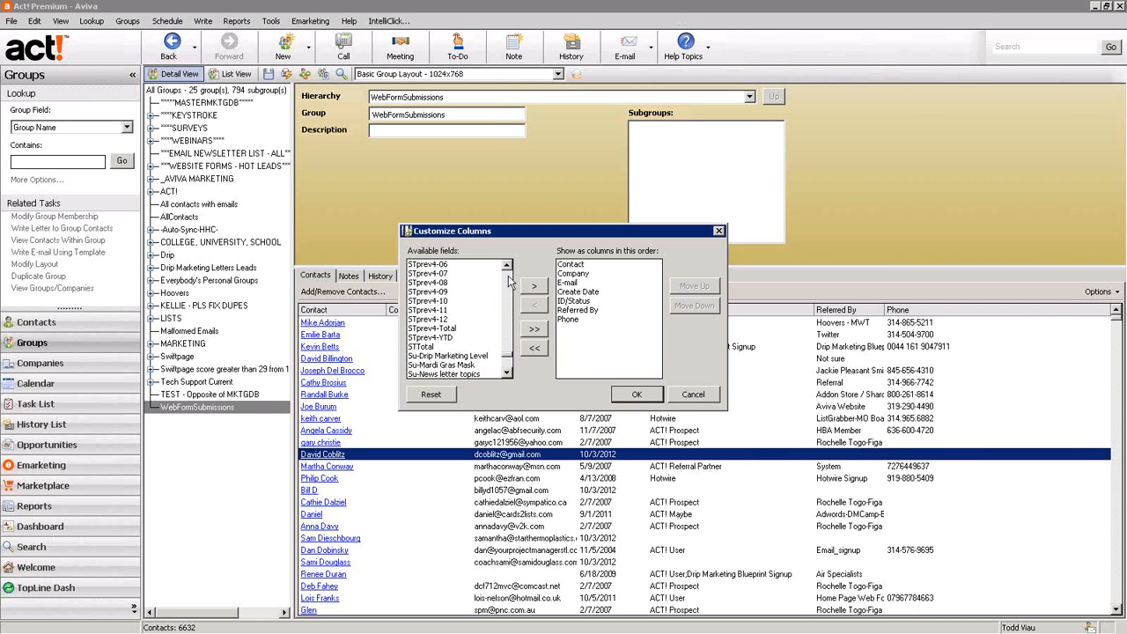
scroll(509, 280, up, 15)
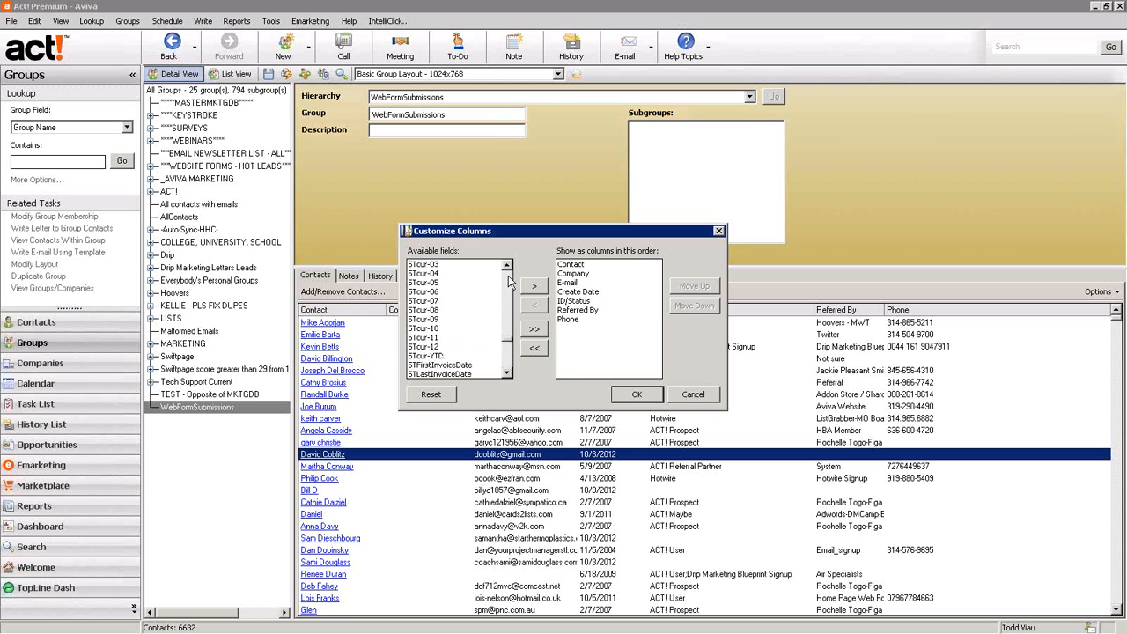
scroll(509, 280, up, 4)
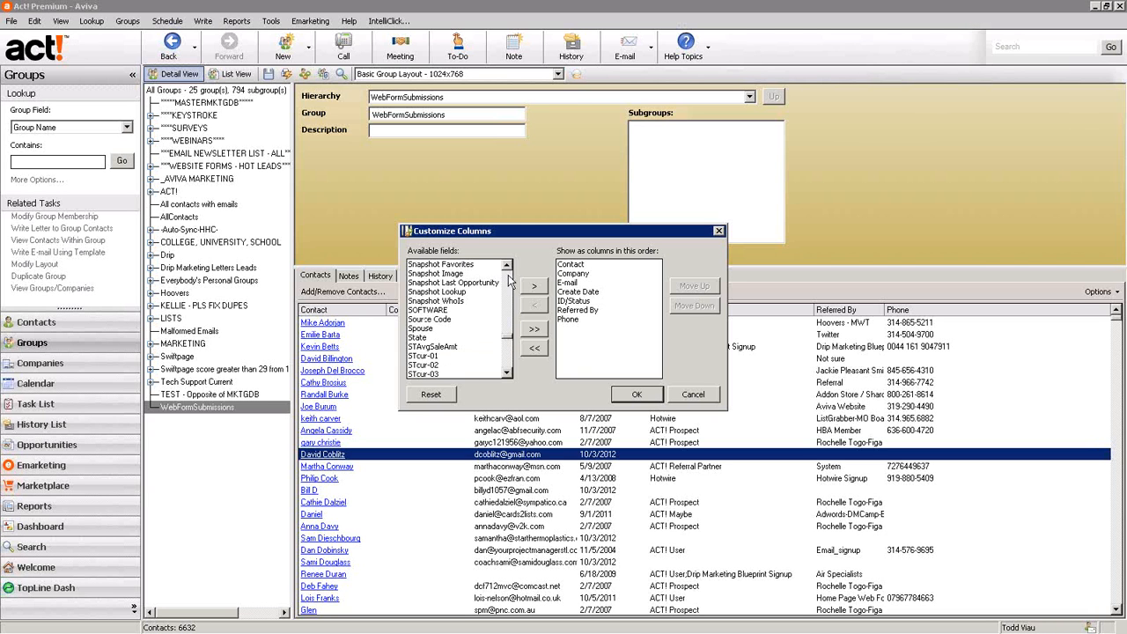
double_click(438, 319)
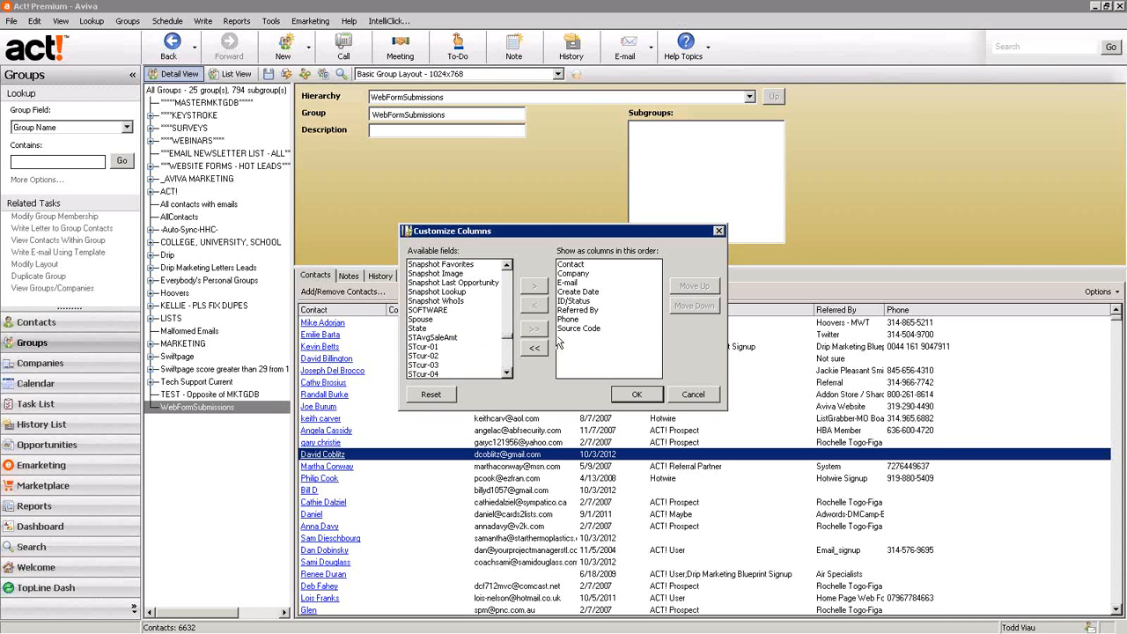
Place the Source Code column directly before Phone in the column order and apply the column settings.
click(588, 328)
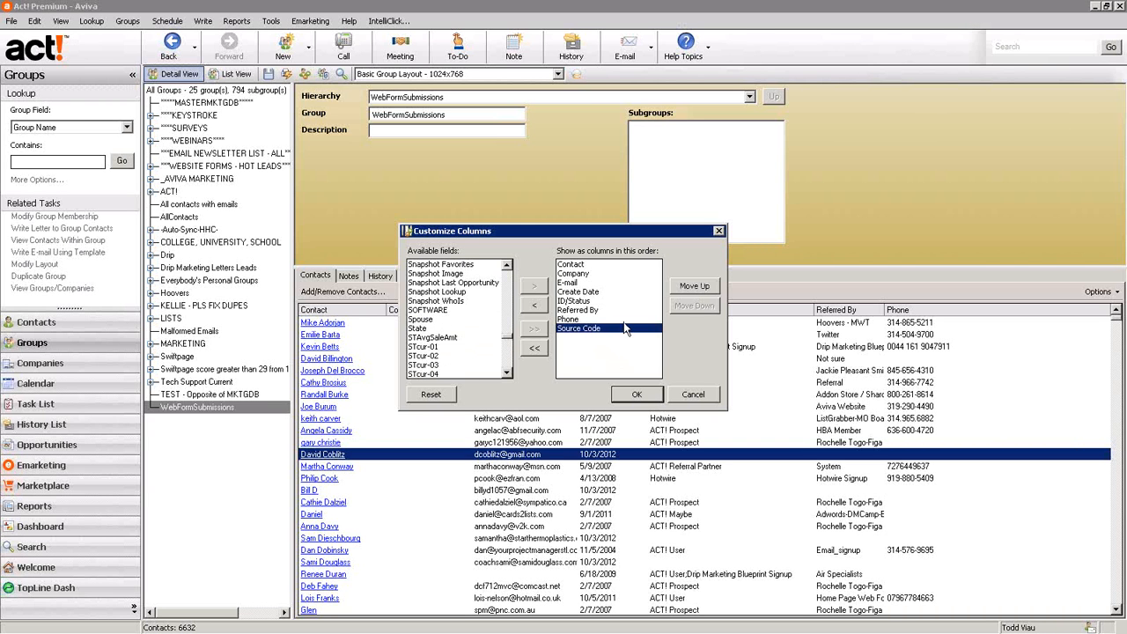
click(695, 287)
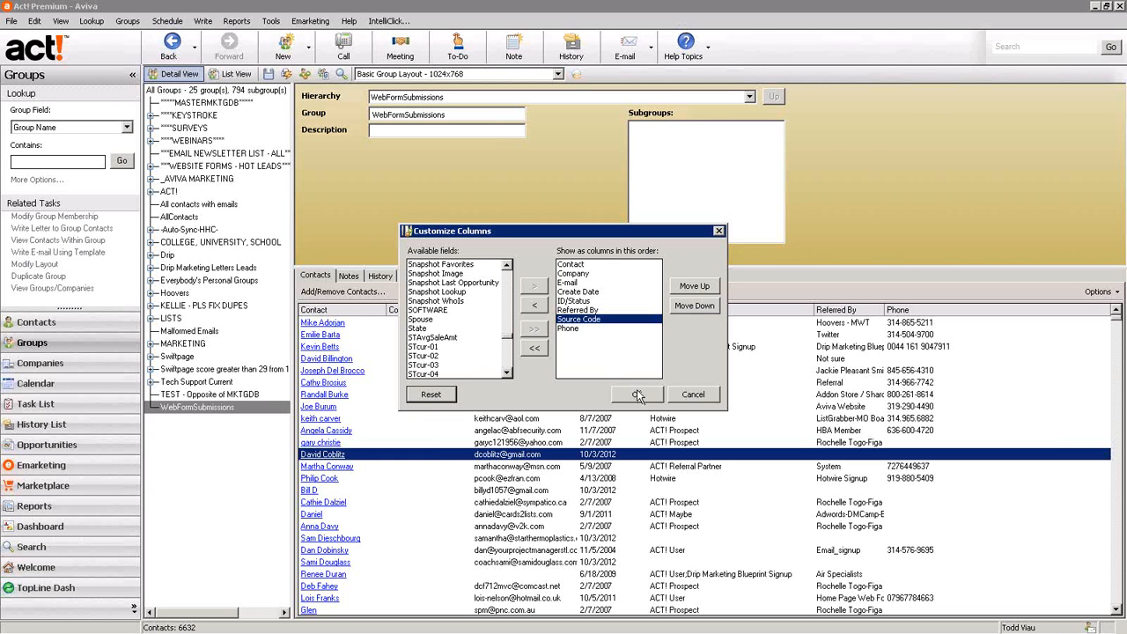
click(581, 291)
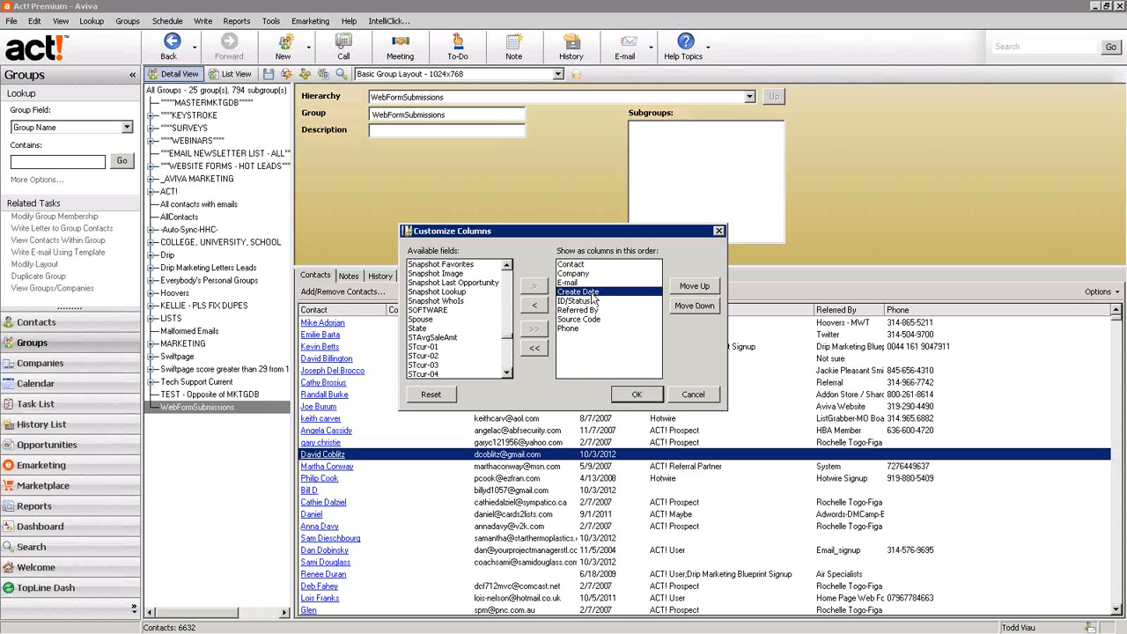
click(637, 395)
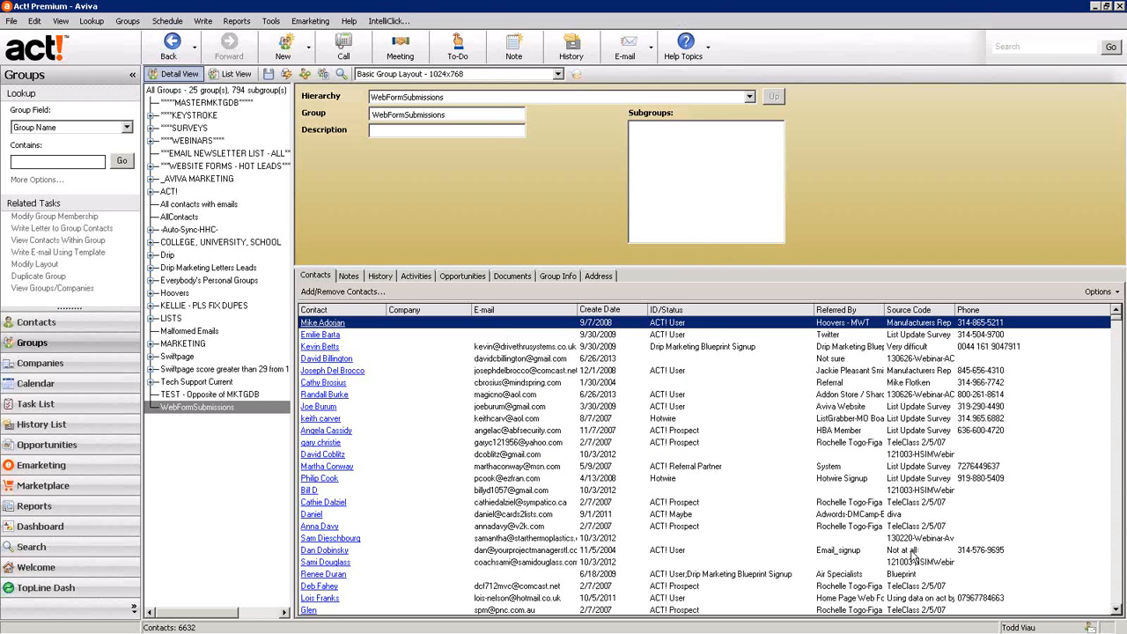
Sort the group's contacts by Create Date, newest first, widen the Source Code column and narrow the ID/Status column.
click(607, 312)
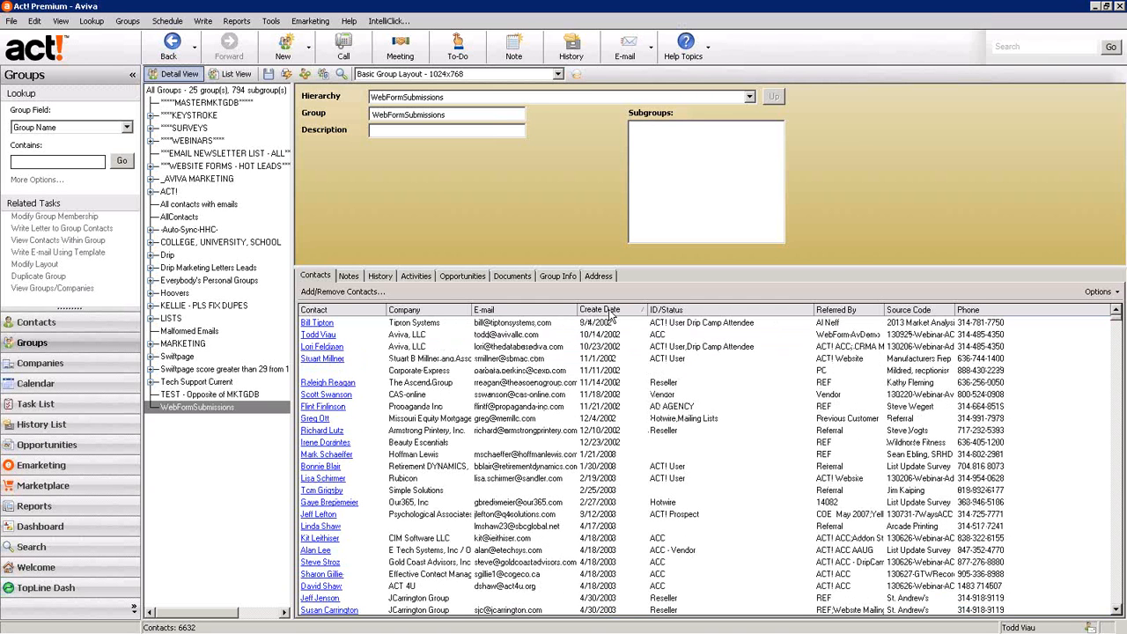
click(609, 313)
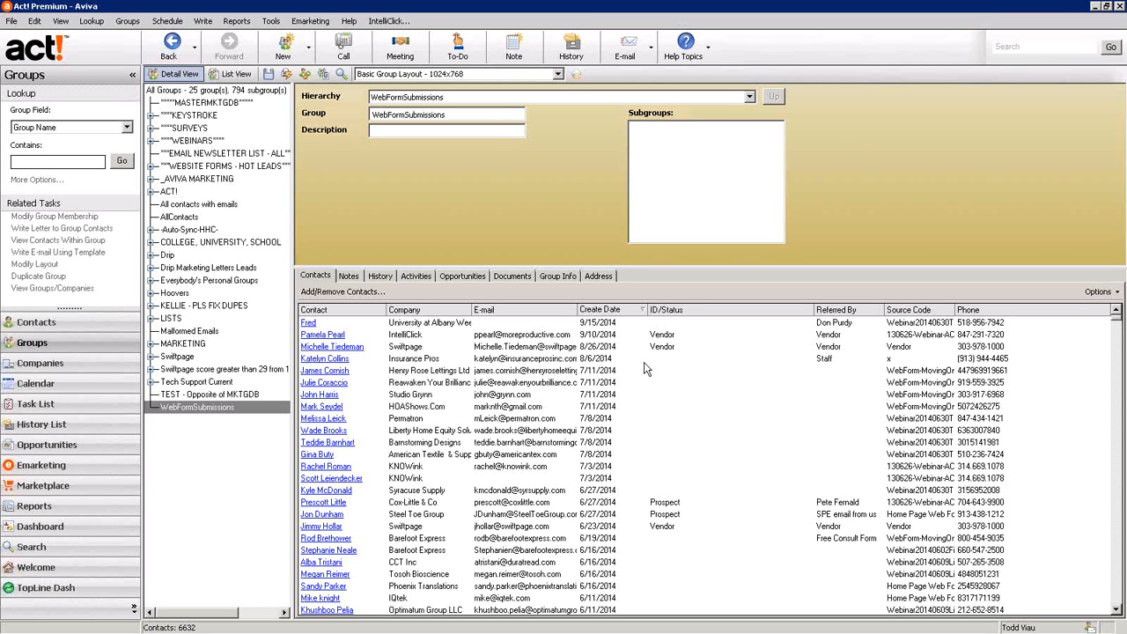
drag(954, 309, 1008, 310)
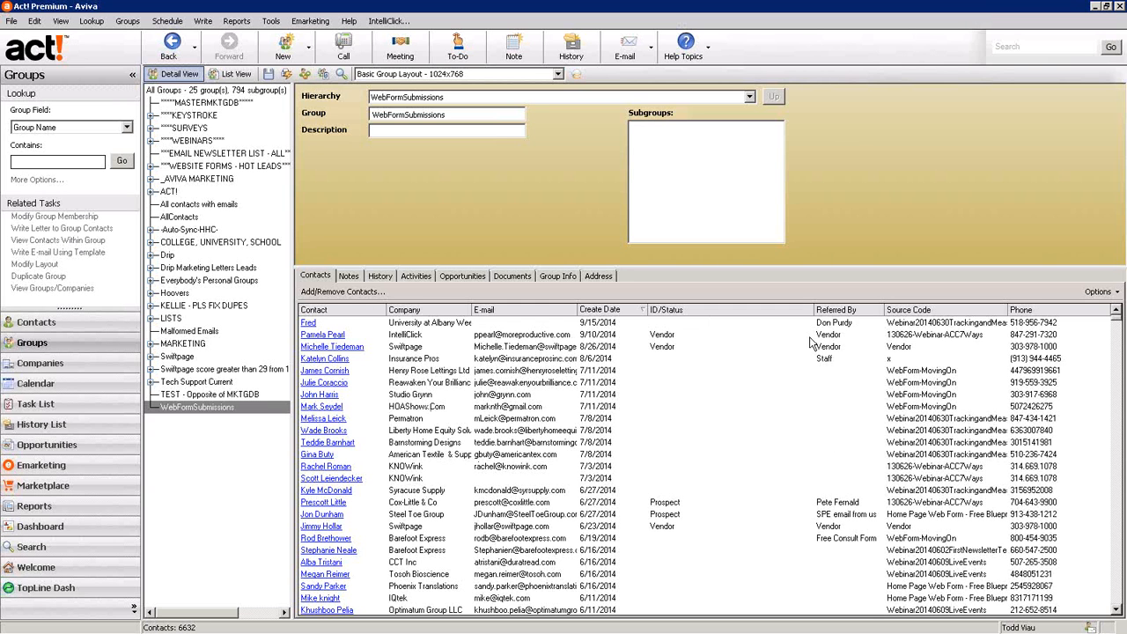
drag(814, 309, 741, 309)
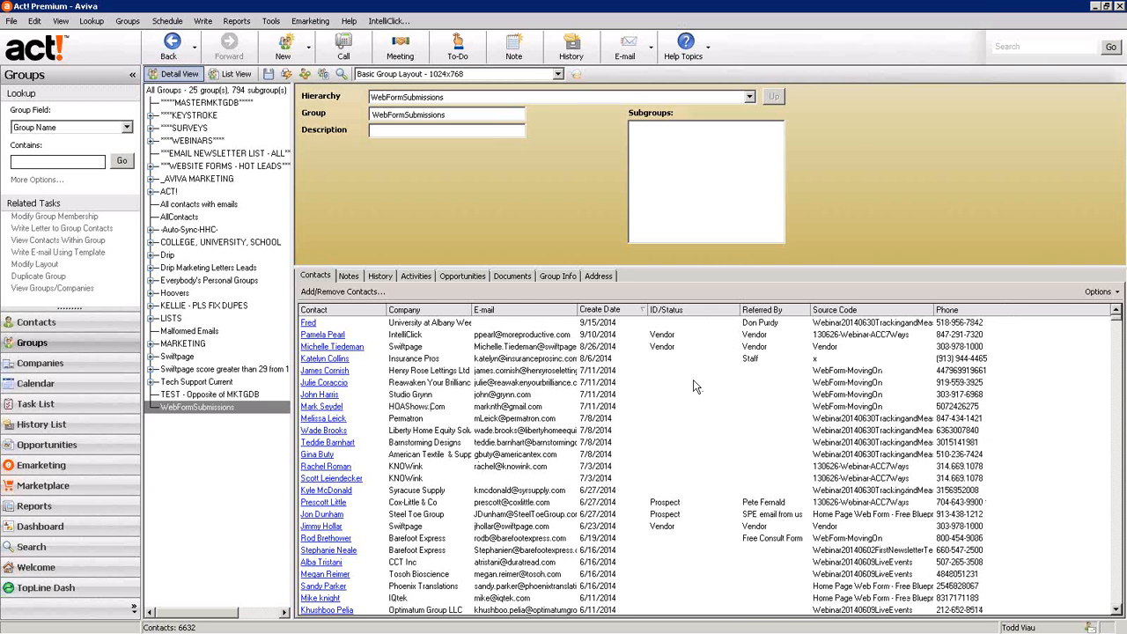
Open the most recently created contact in the group, review its history and notes, and return to the group.
click(308, 325)
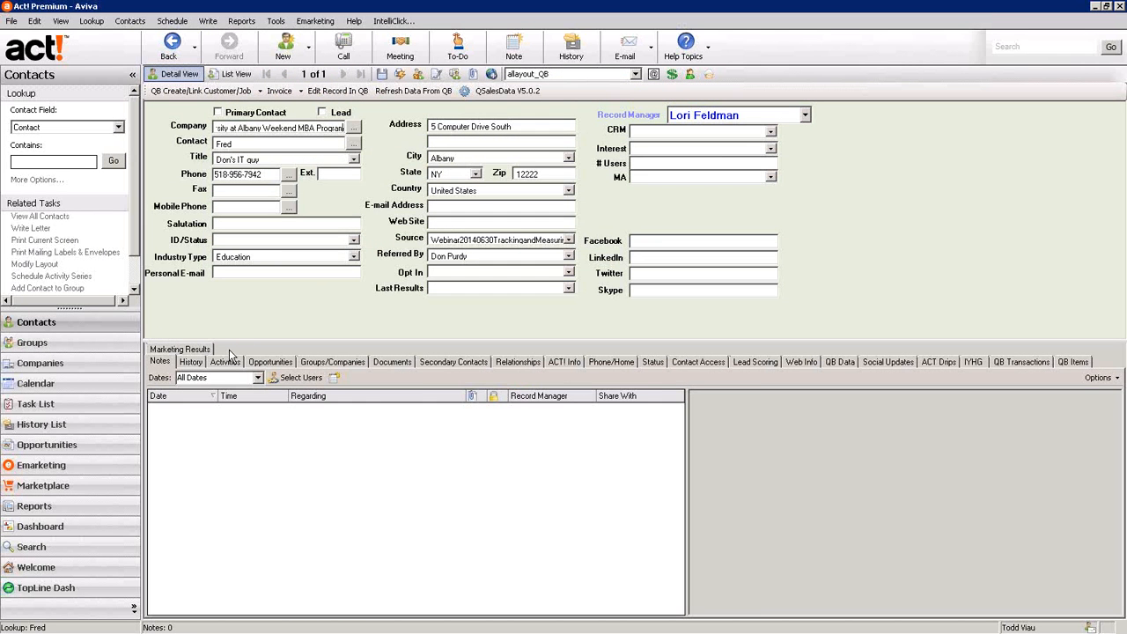
click(191, 362)
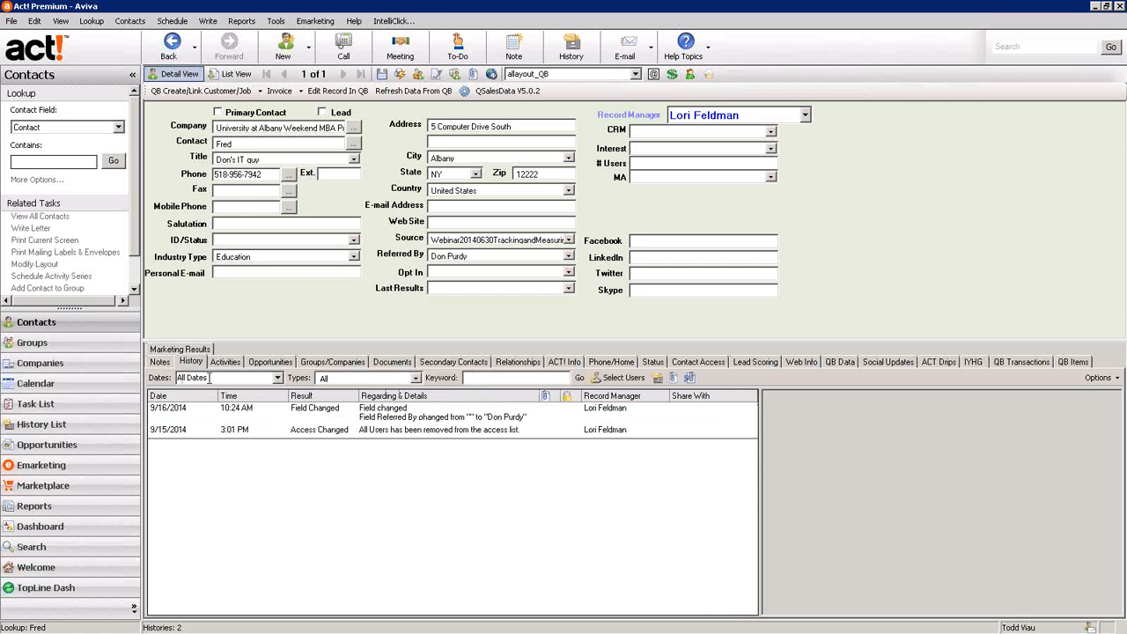
click(160, 361)
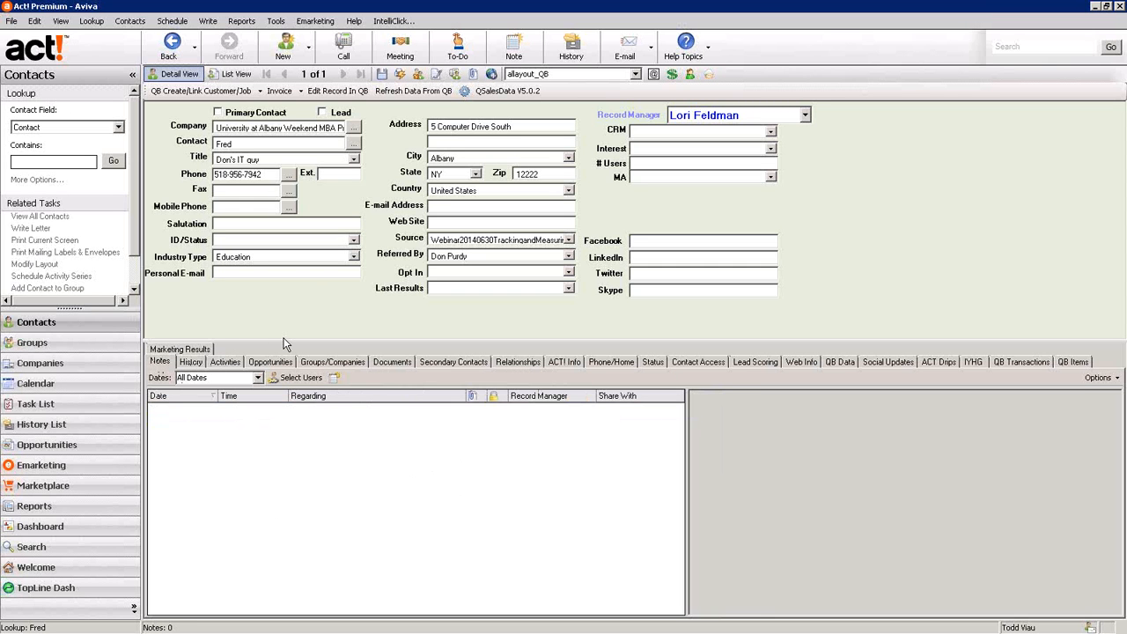
click(32, 345)
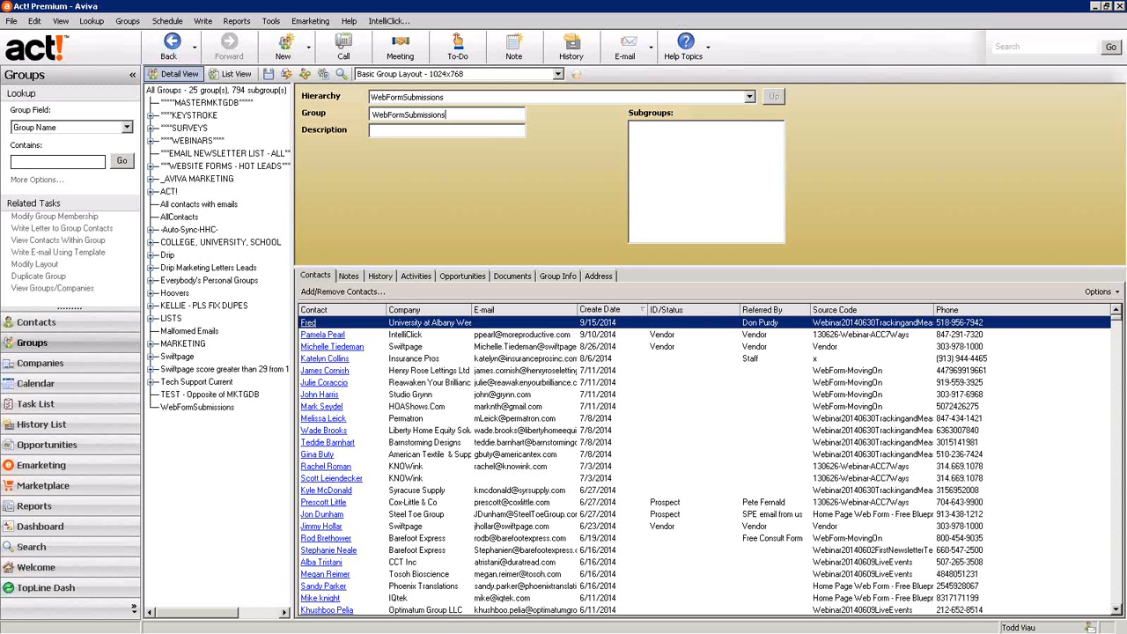
key(alt+Tab)
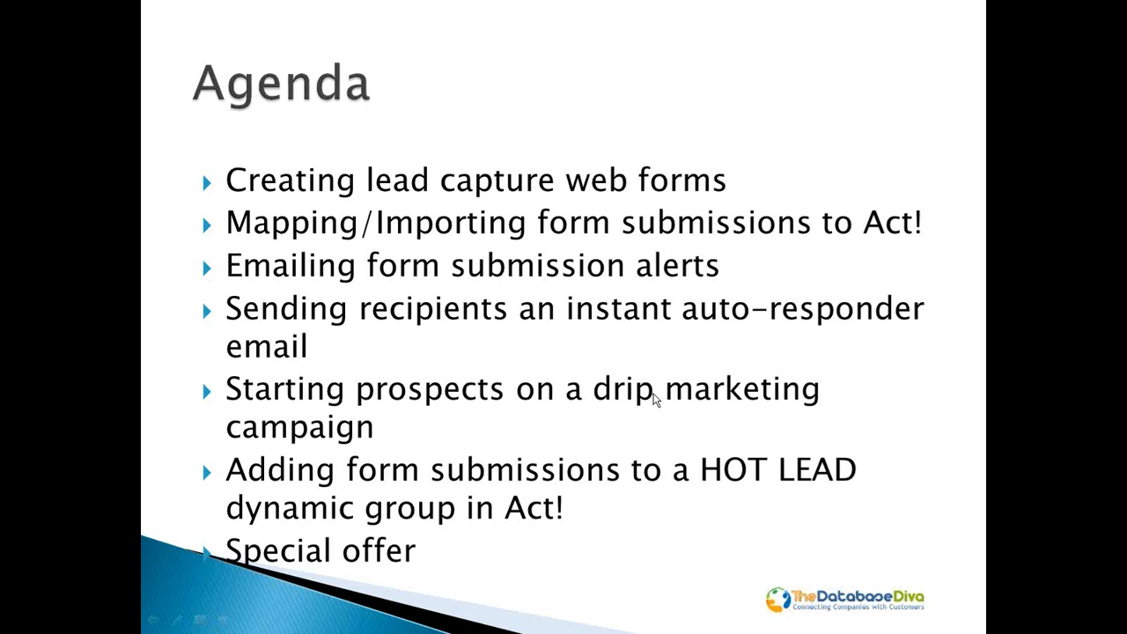
click(659, 394)
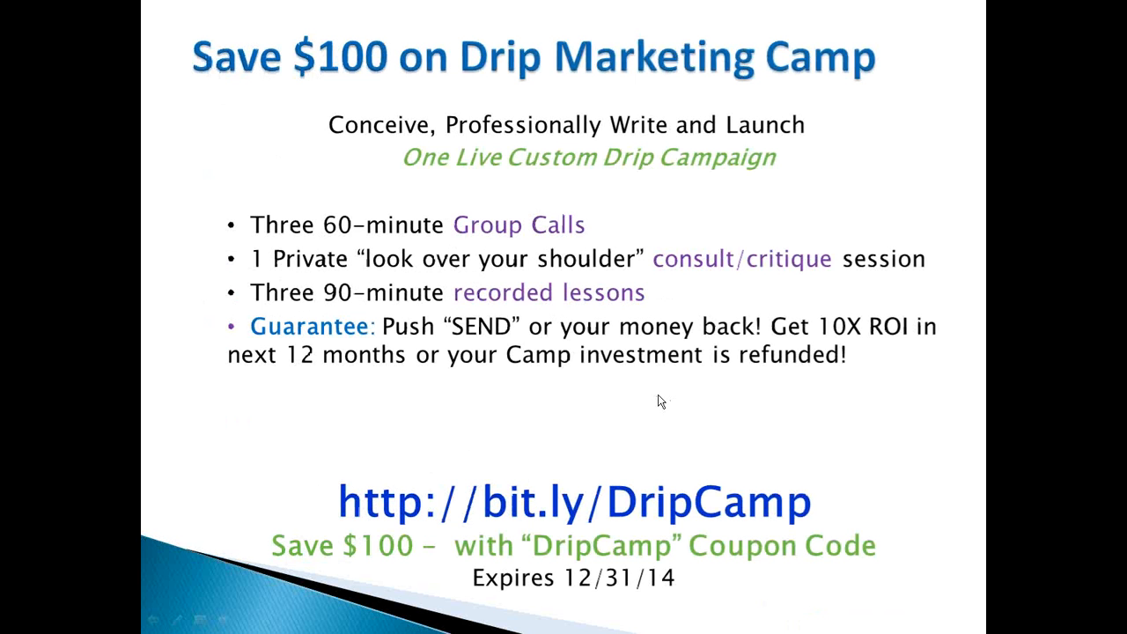